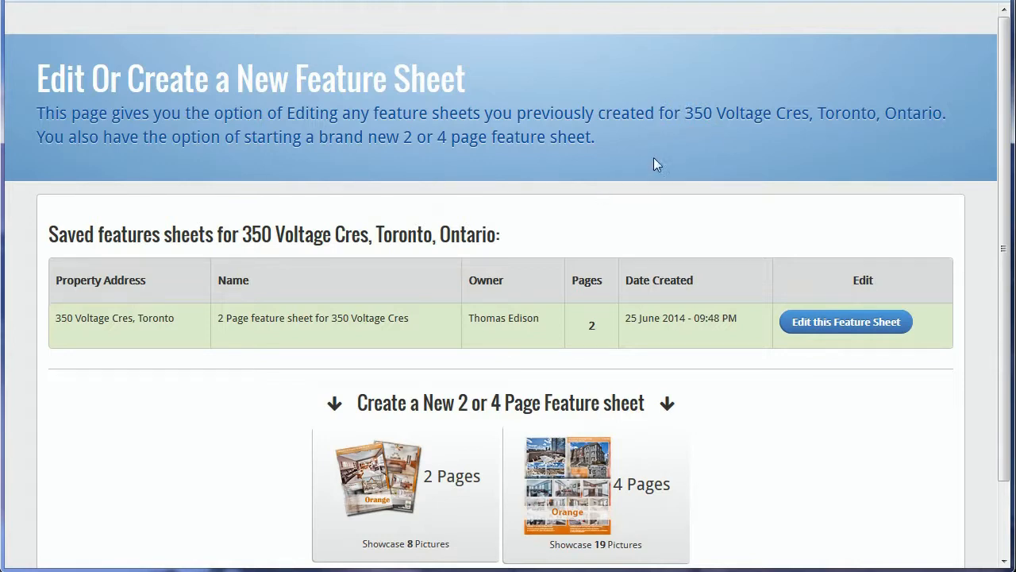
Step: Look over the existing saved sheet's details: 2 pages, created 25 June
scroll(819, 462, down, 2)
scroll(819, 462, up, 2)
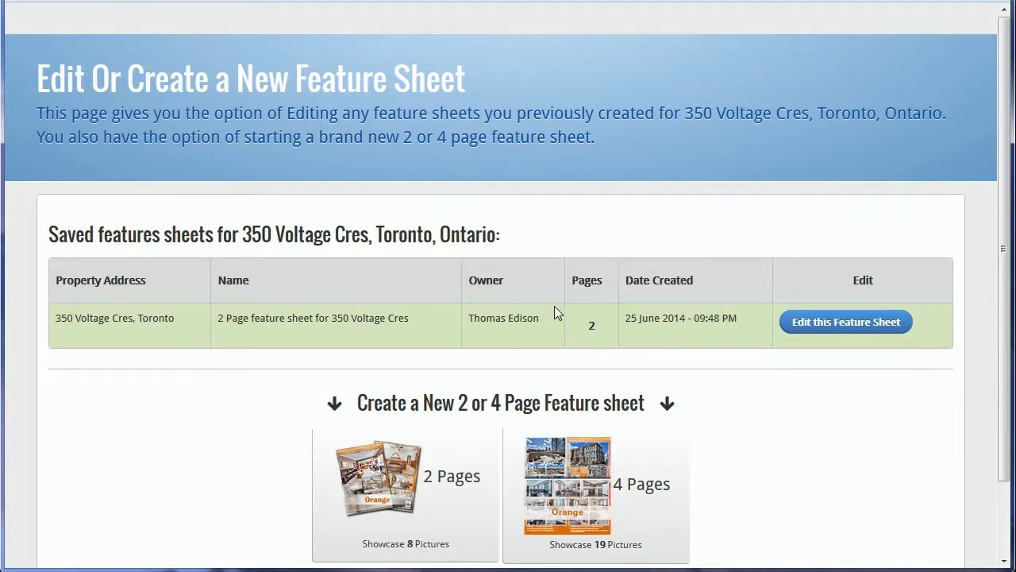
scroll(554, 308, down, 2)
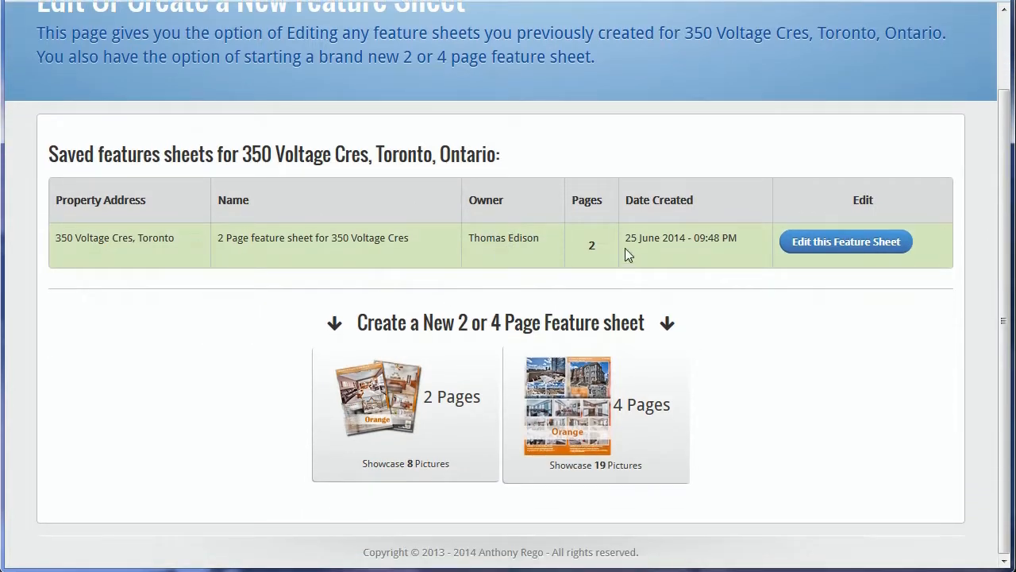
double_click(593, 244)
click(587, 248)
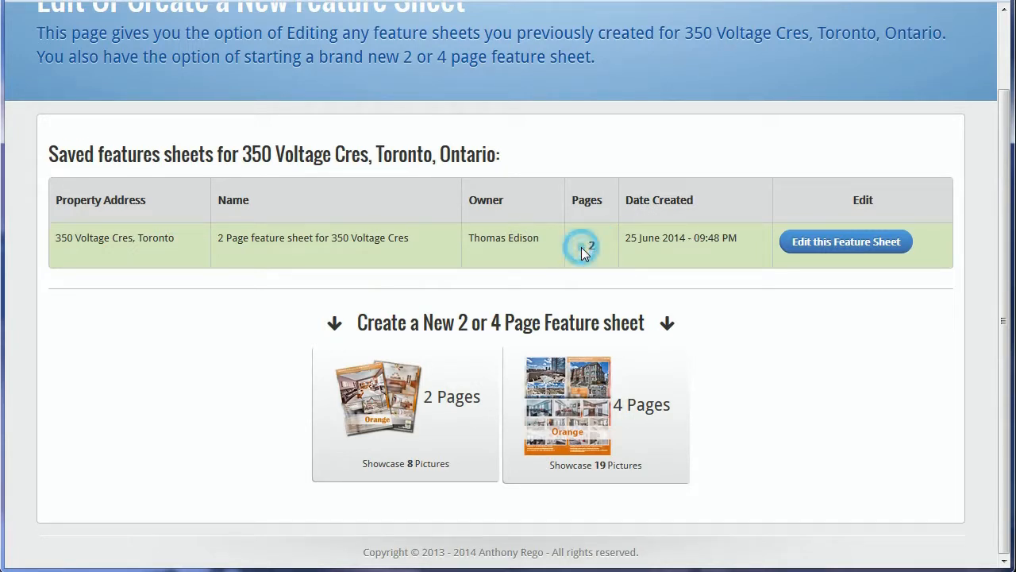
drag(628, 238, 664, 233)
click(662, 251)
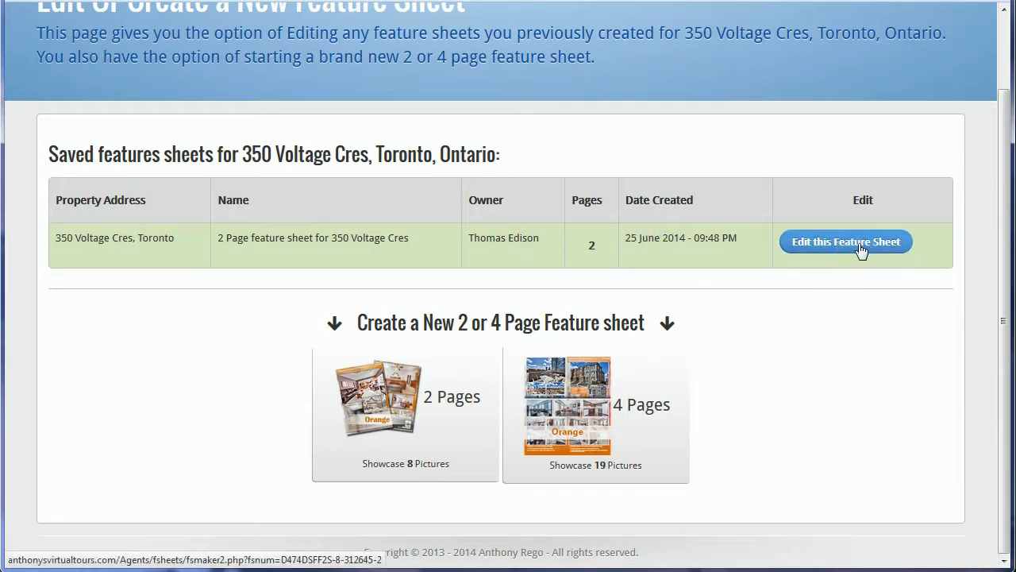
Step: Start a new 4-page feature sheet from the Create a new sheet section
click(857, 324)
scroll(851, 333, up, 2)
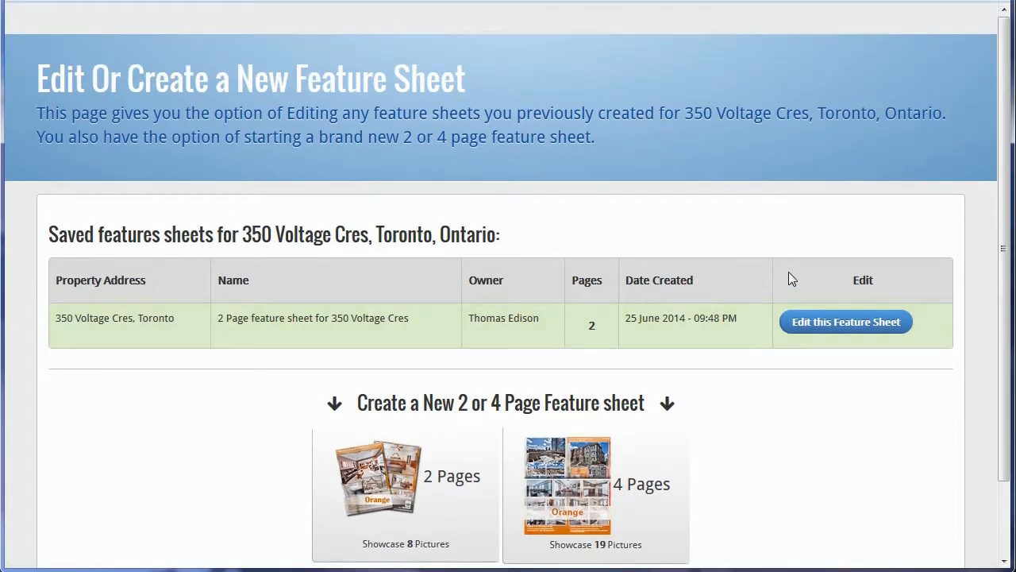
scroll(782, 266, down, 2)
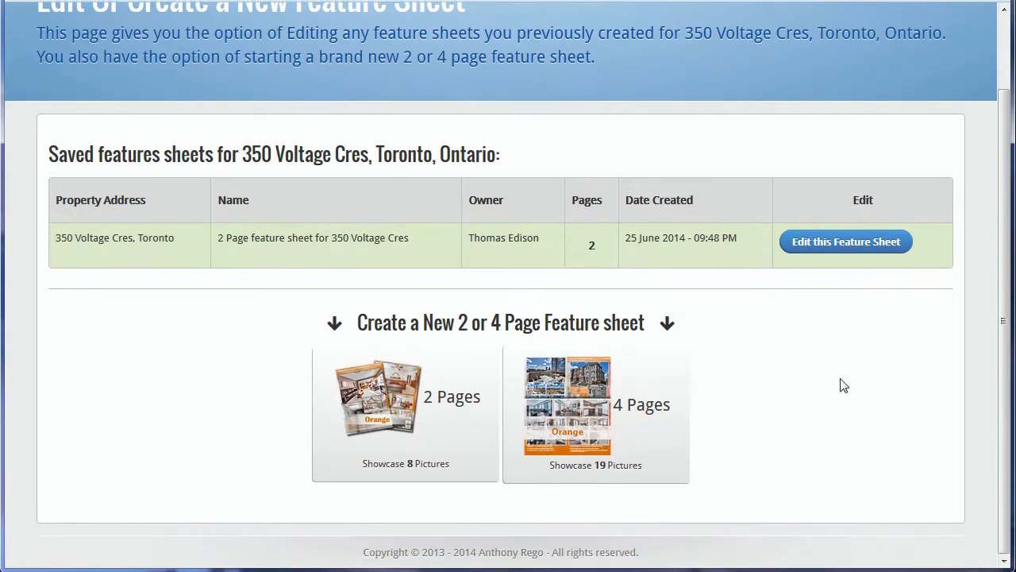
scroll(878, 379, up, 2)
scroll(878, 379, down, 2)
drag(351, 323, 664, 323)
click(719, 321)
click(651, 442)
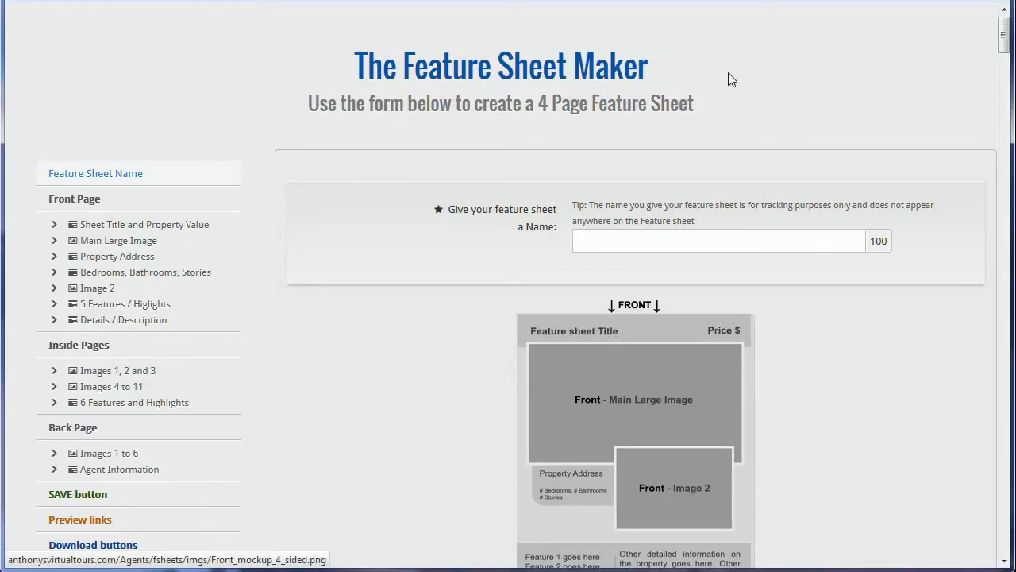
mouse_move(1003, 32)
mouse_down()
mouse_move(1002, 524)
mouse_move(992, 19)
mouse_move(1005, 51)
mouse_move(1005, 33)
mouse_up()
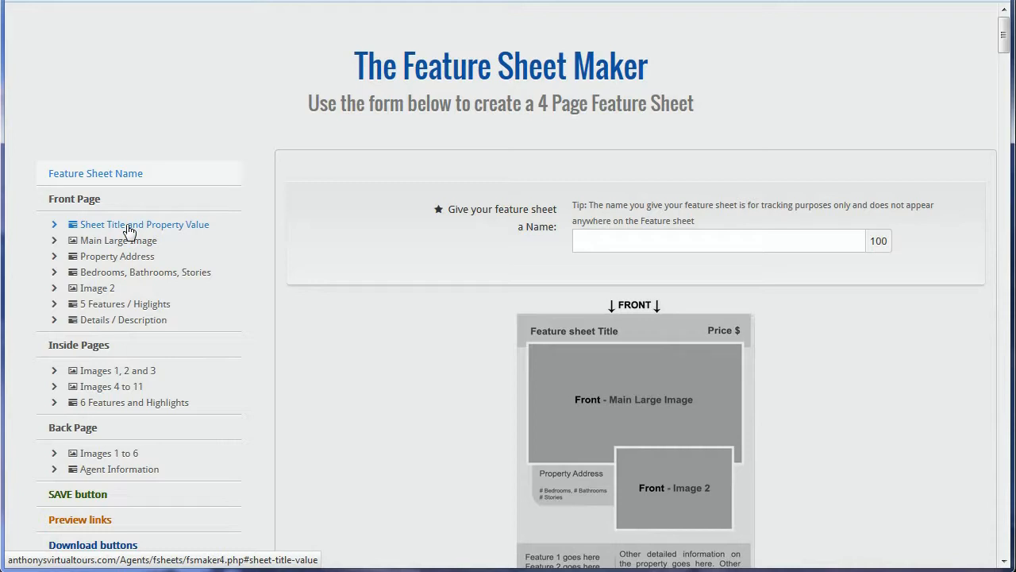
scroll(129, 229, down, 1)
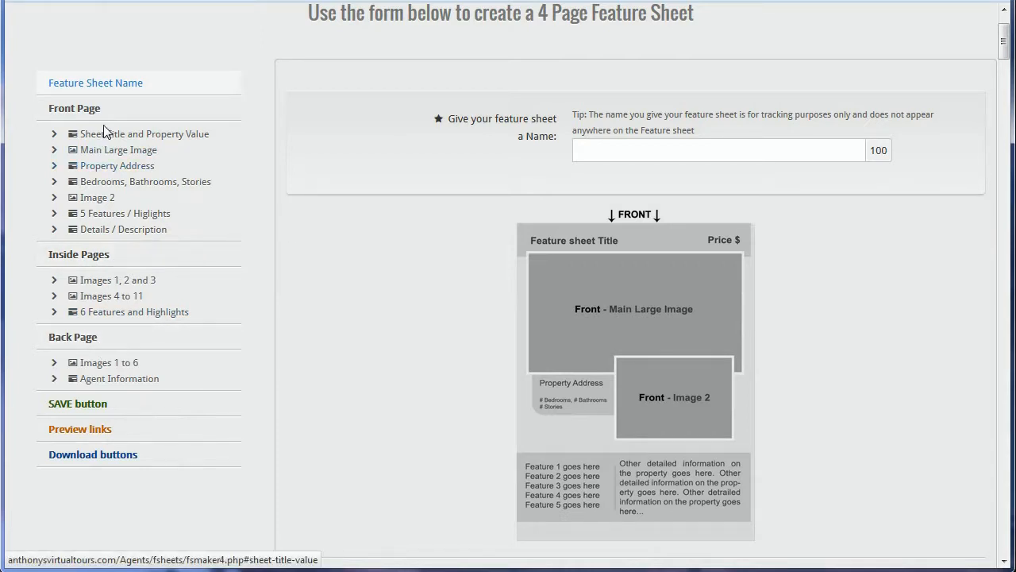
scroll(135, 143, up, 1)
Step: Browse the front page fields, including the empty bedrooms, bathrooms and stories boxes
click(85, 199)
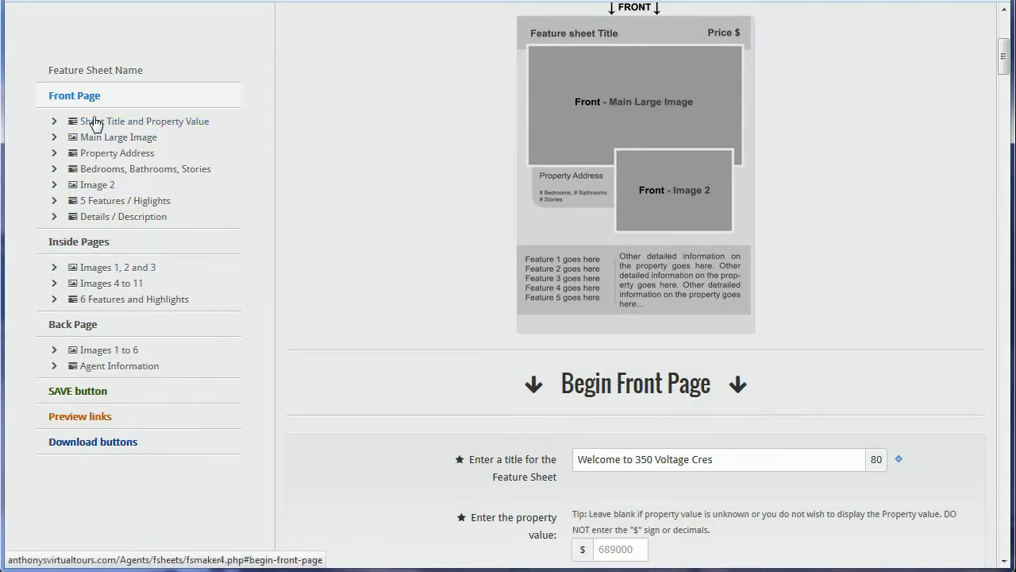
click(157, 174)
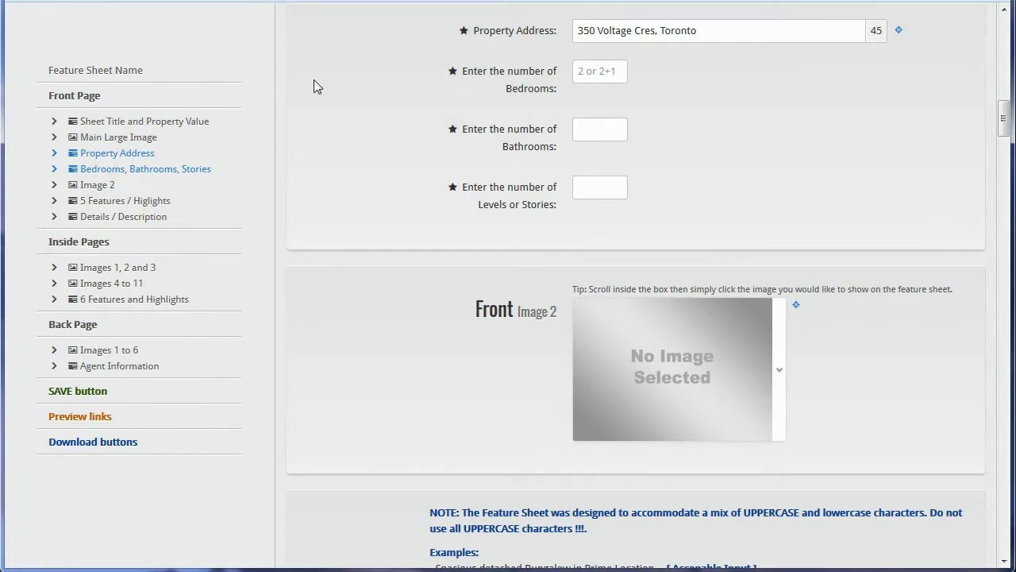
click(597, 71)
click(608, 129)
click(595, 194)
click(683, 183)
Step: Return to the top of the form at the feature sheet name field
drag(1004, 127, 1007, 54)
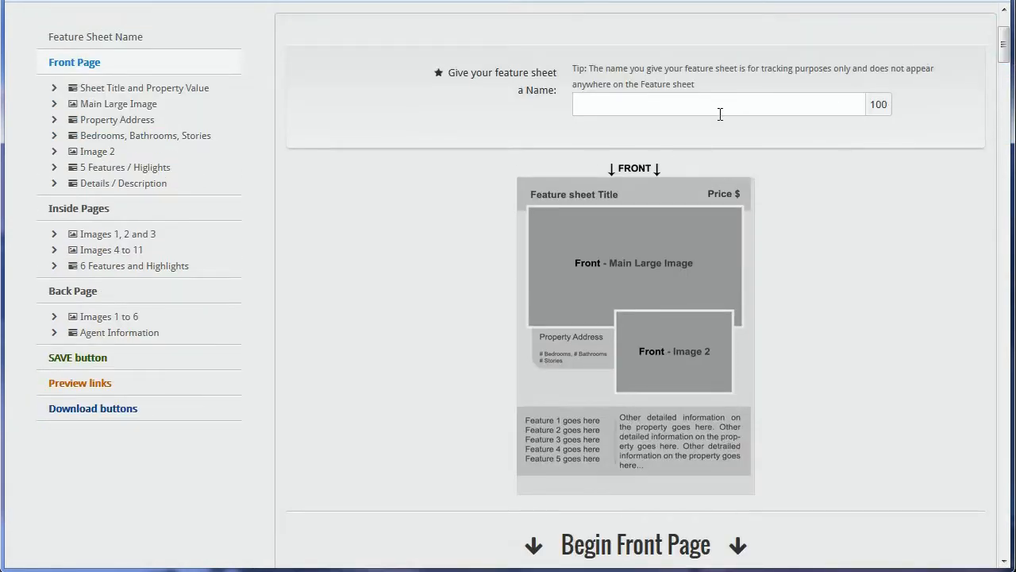
drag(1004, 49, 1004, 19)
click(117, 256)
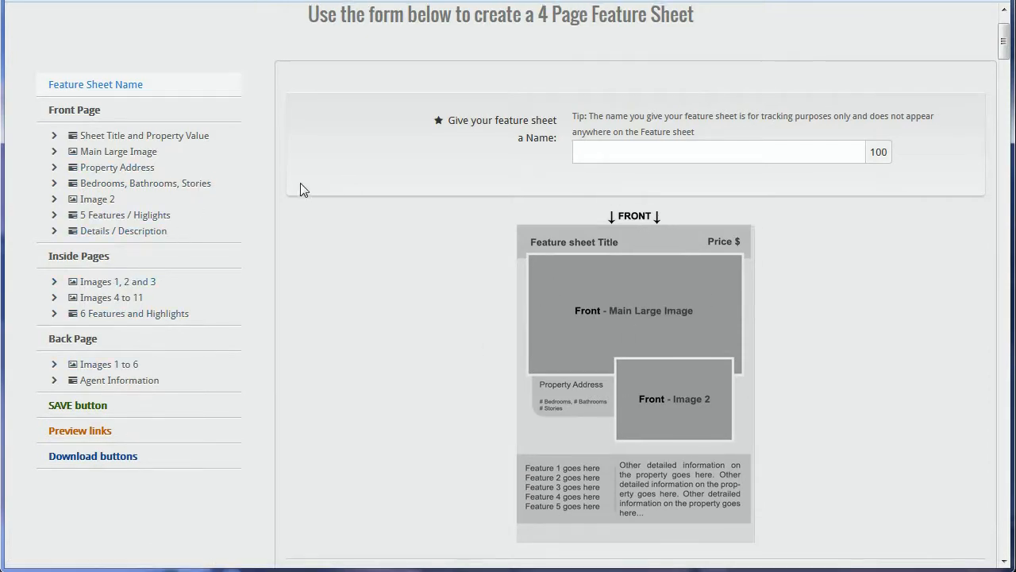
scroll(300, 189, up, 1)
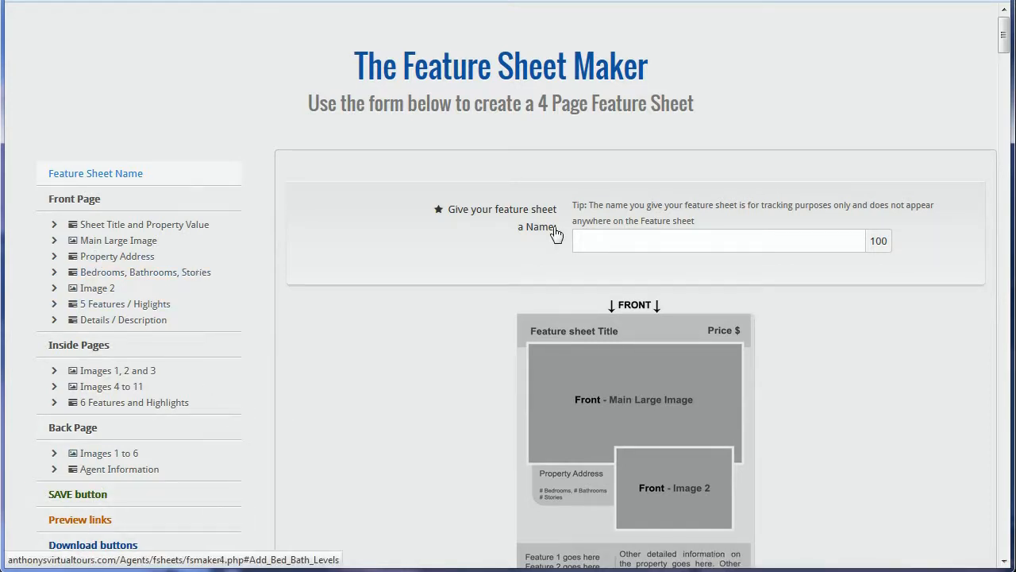
click(702, 240)
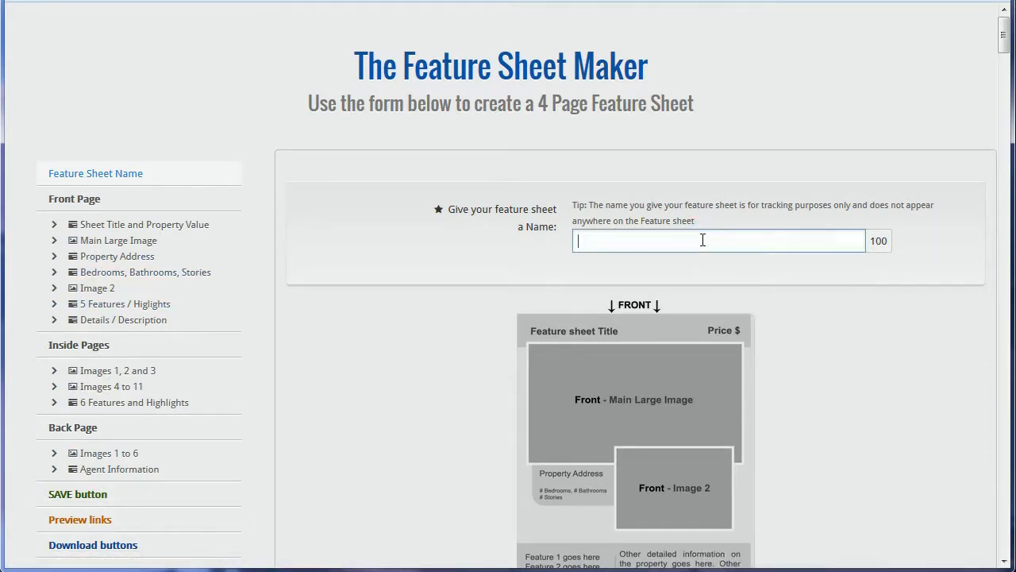
click(89, 174)
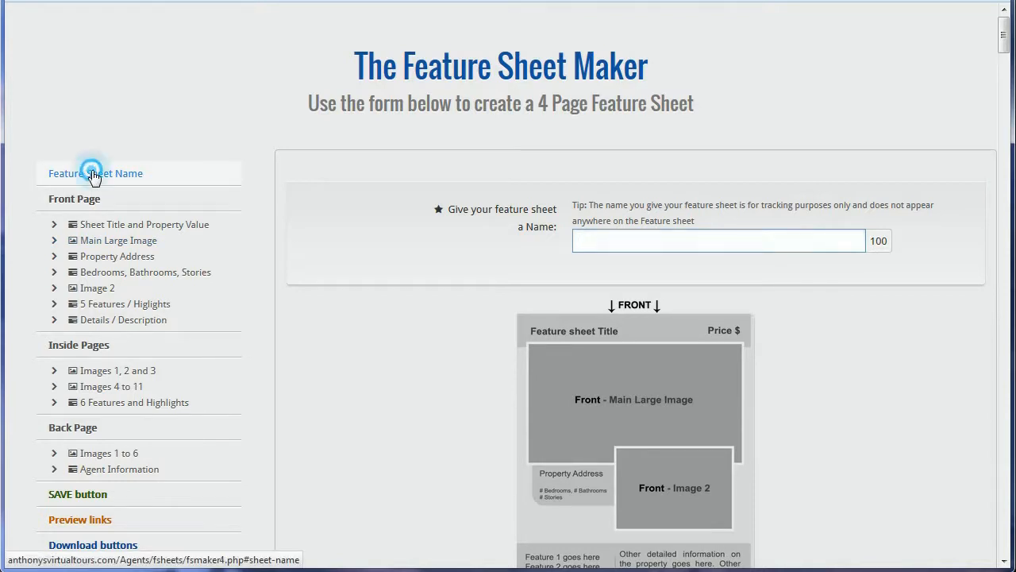
click(604, 62)
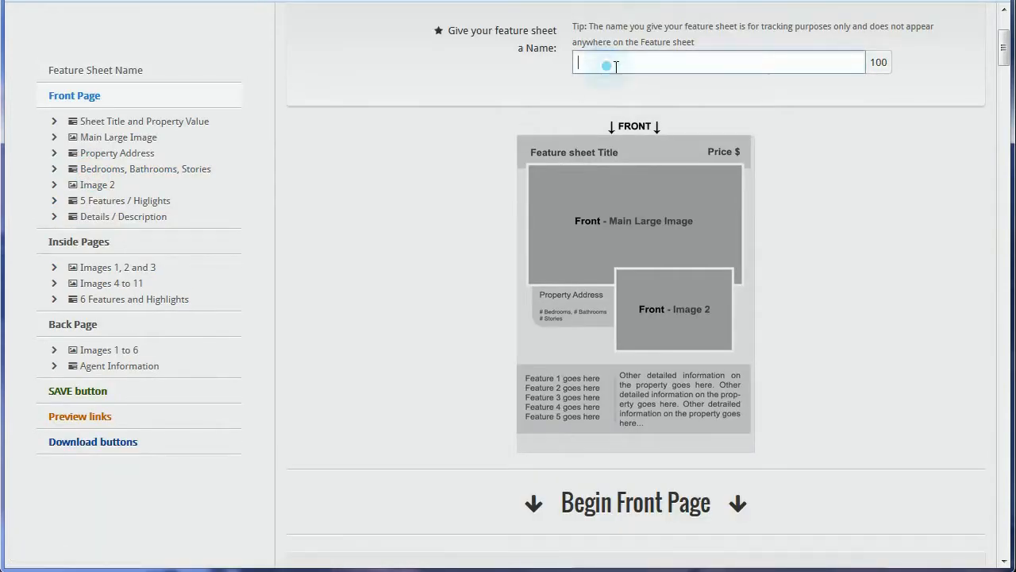
click(646, 65)
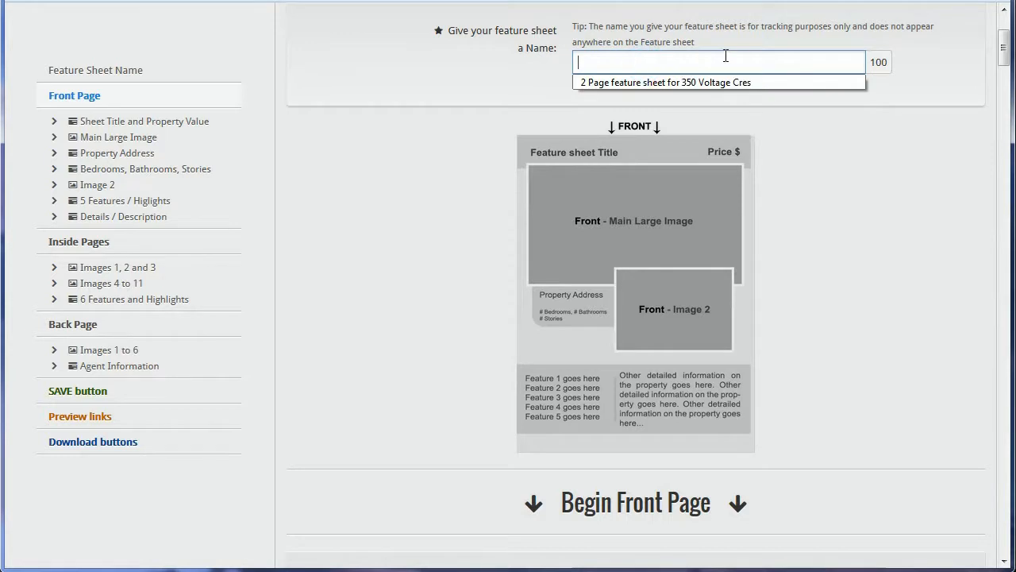
click(723, 58)
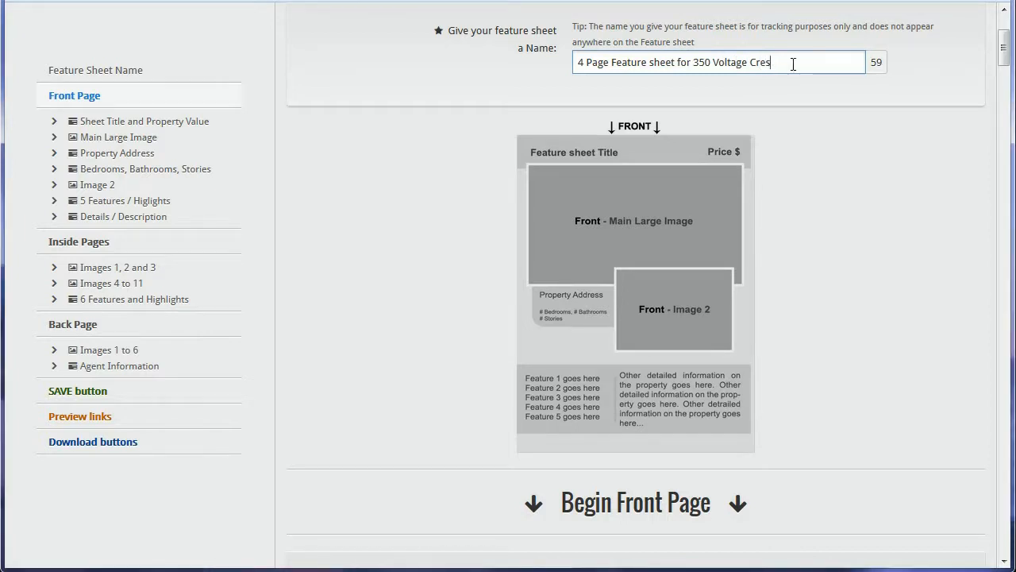
drag(794, 62, 582, 64)
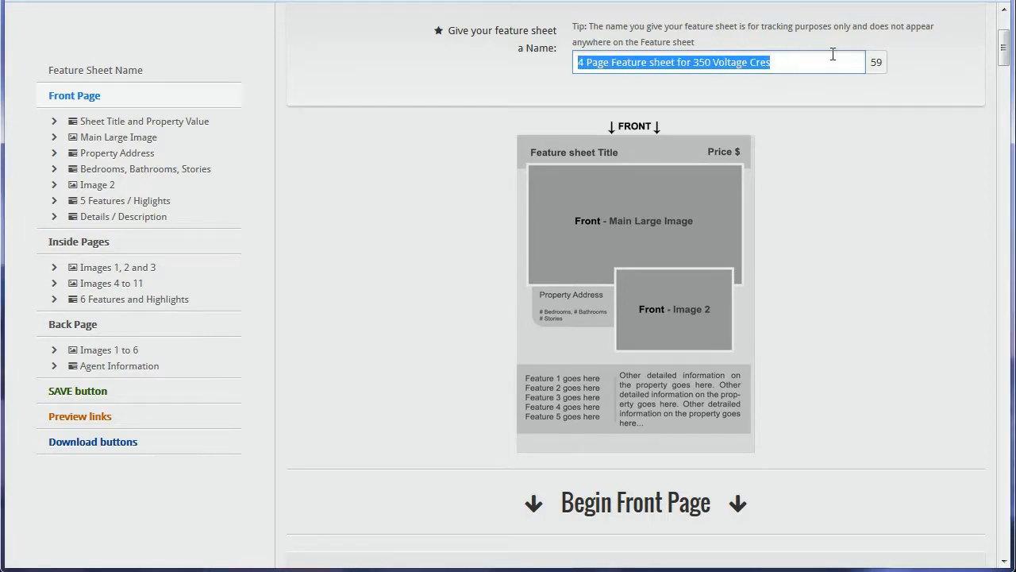
click(804, 65)
drag(791, 62, 573, 63)
click(777, 89)
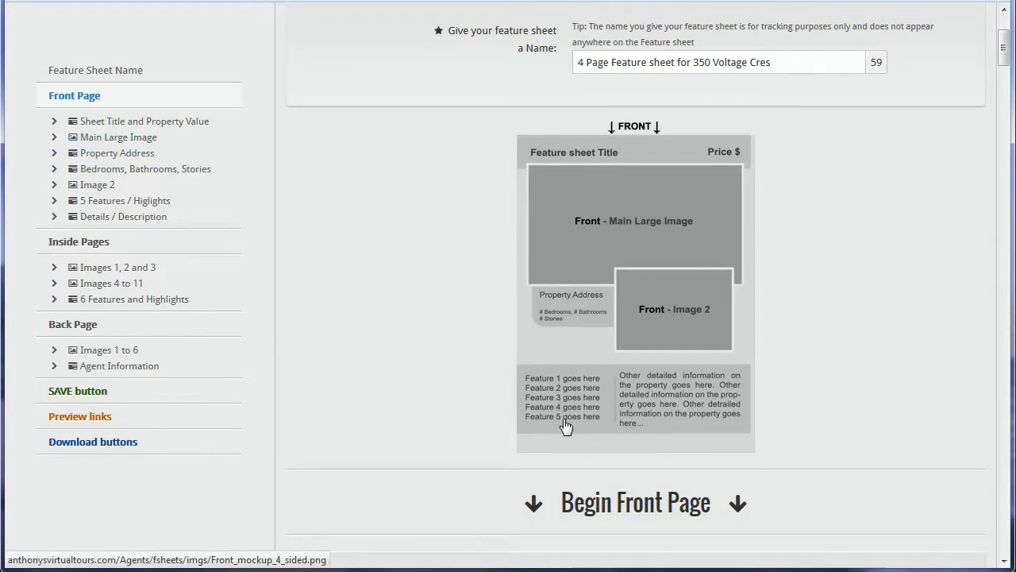
key(alt+Tab)
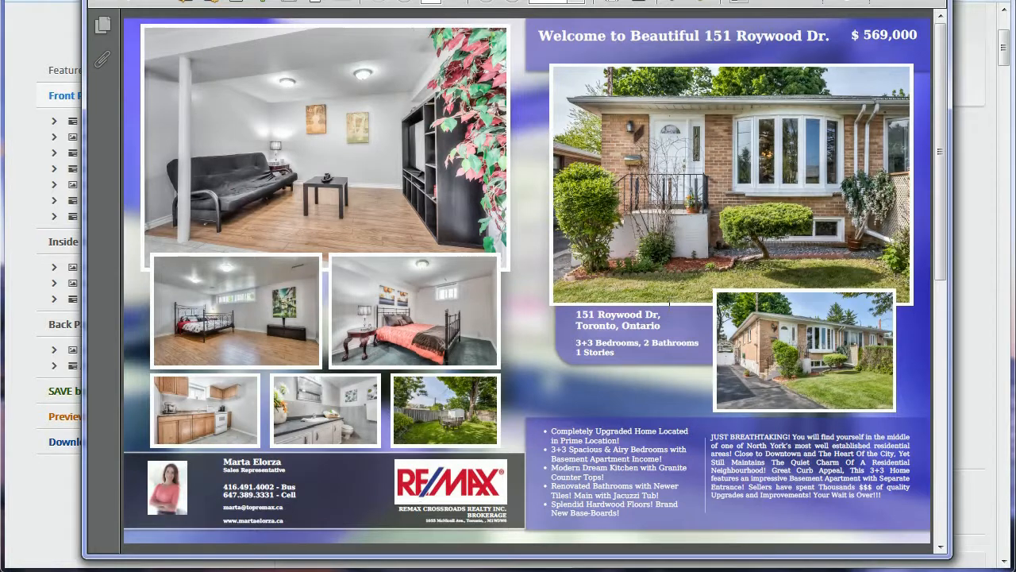
mouse_move(942, 103)
mouse_down()
mouse_move(929, 266)
mouse_move(948, 113)
mouse_up()
scroll(598, 371, down, 3)
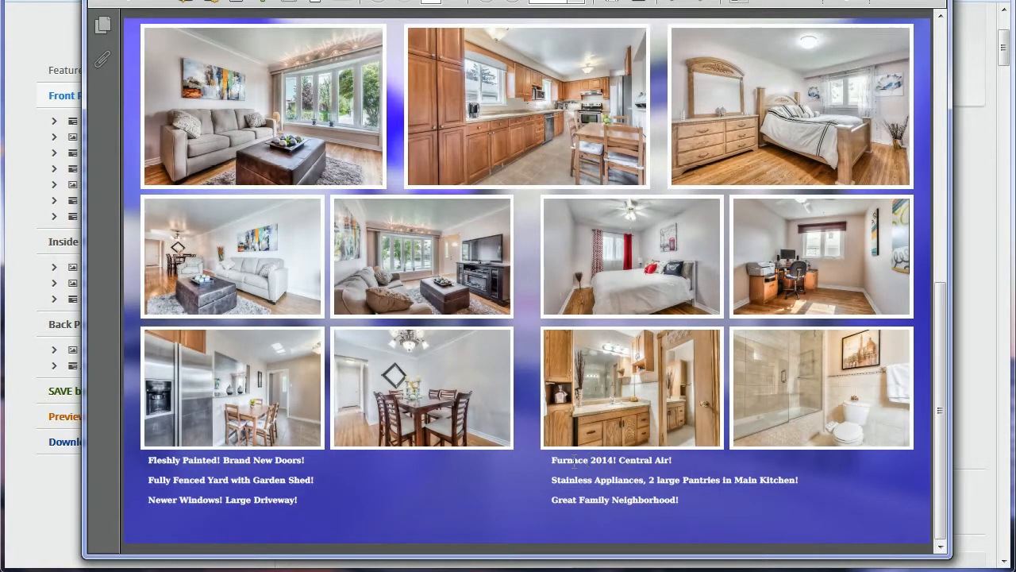
scroll(544, 401, up, 3)
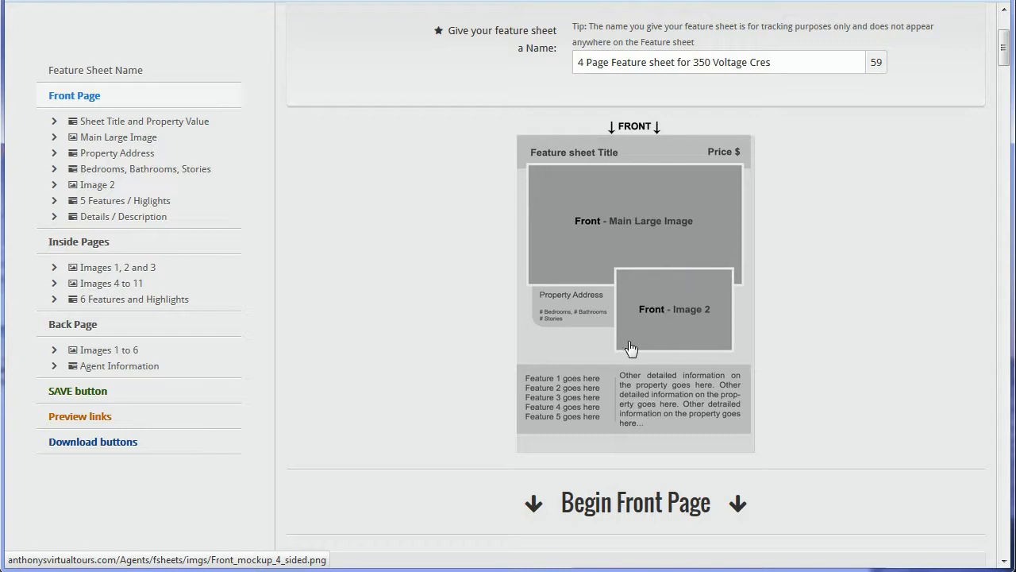
click(668, 316)
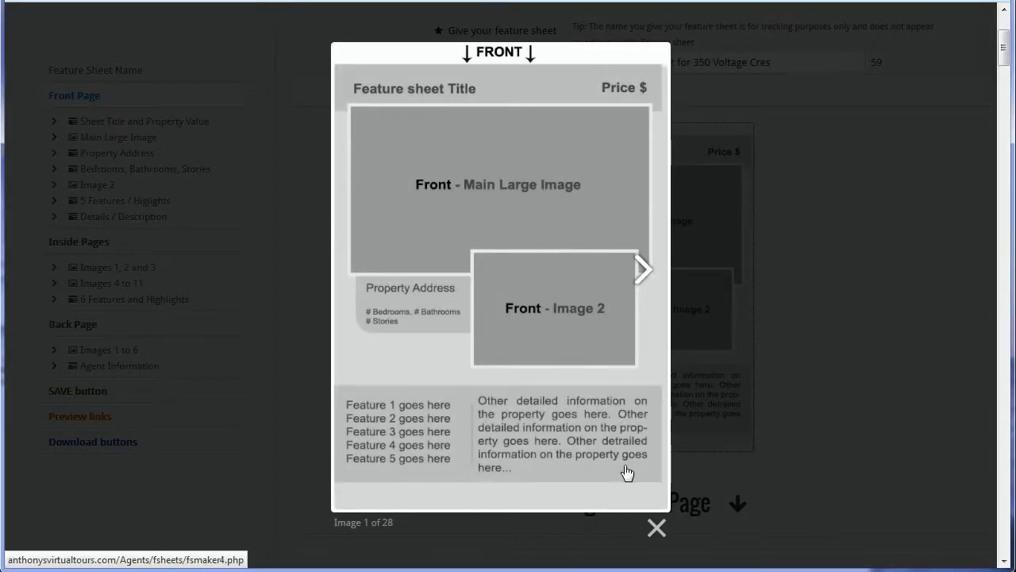
click(657, 527)
scroll(651, 195, down, 1)
scroll(651, 195, down, 1)
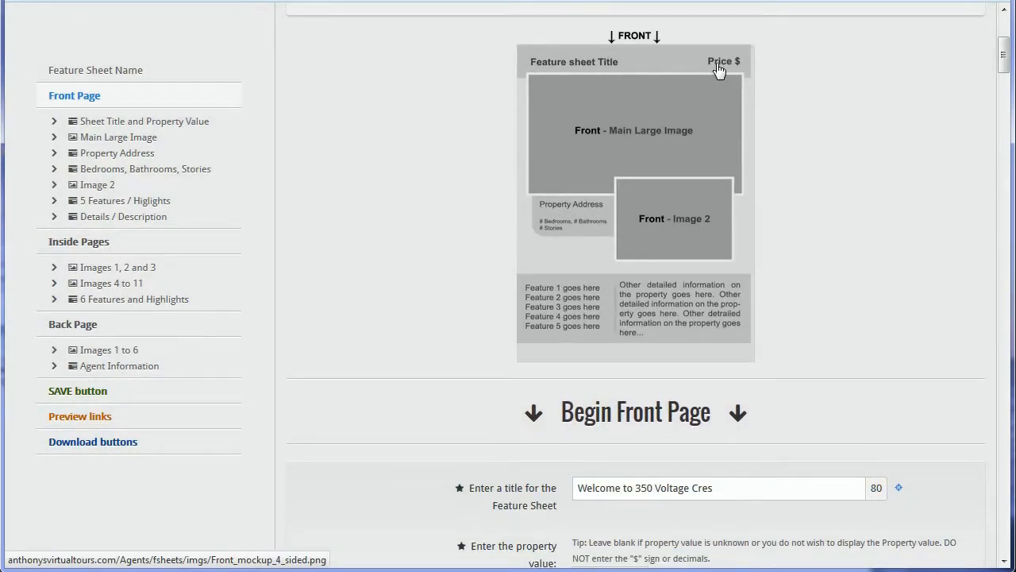
drag(556, 419, 737, 407)
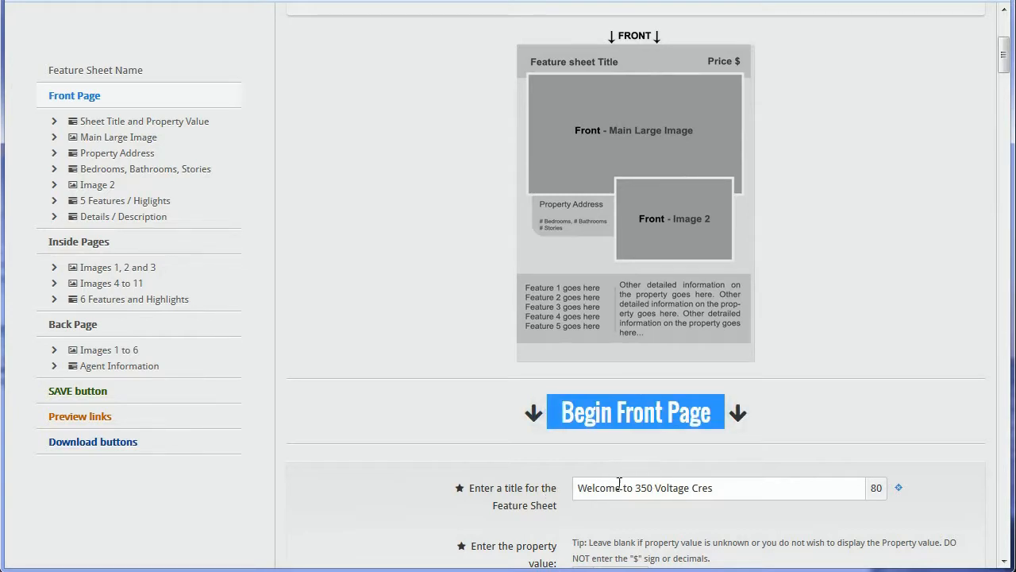
drag(717, 491, 580, 481)
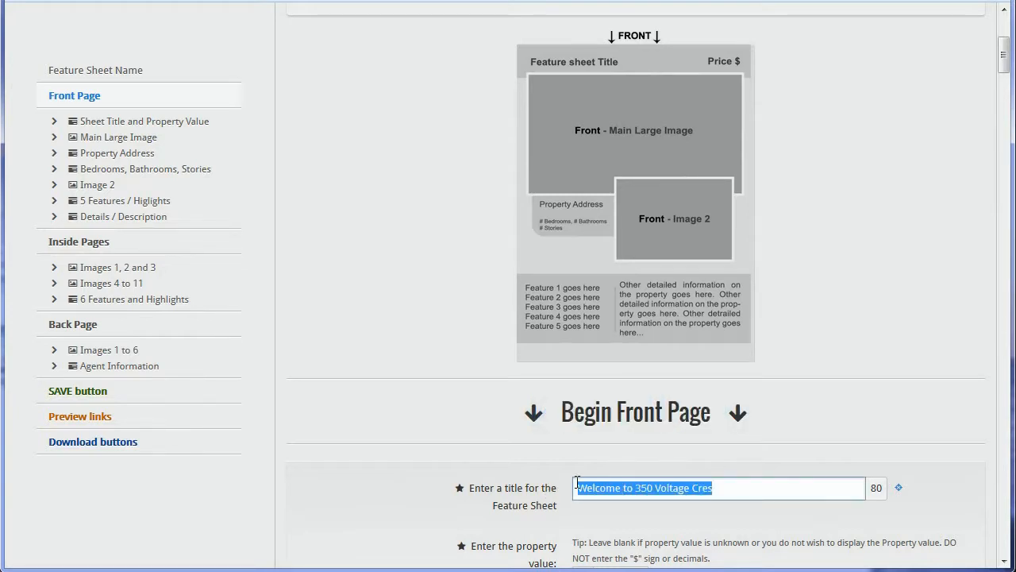
scroll(637, 490, down, 1)
click(603, 487)
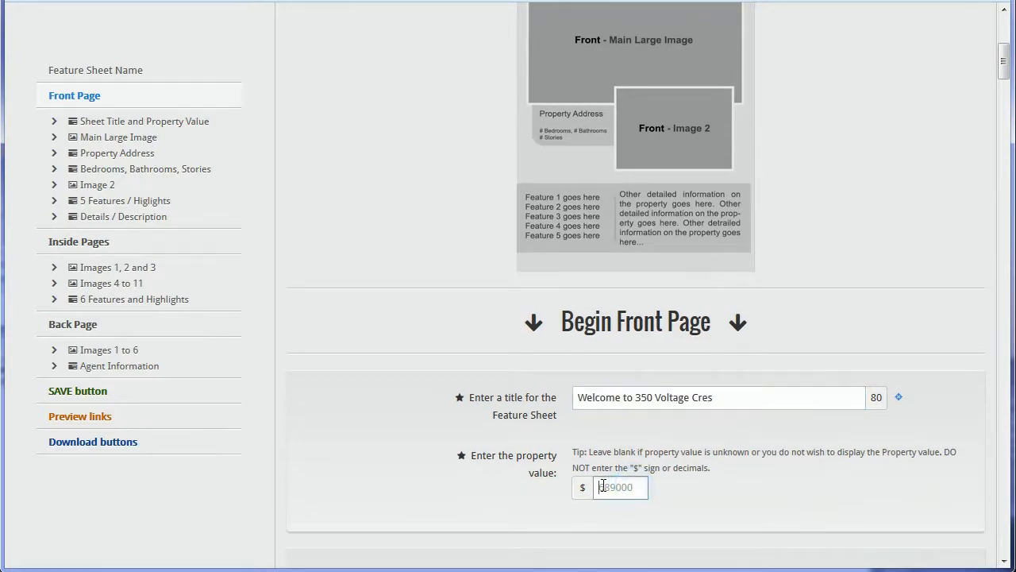
scroll(641, 486, up, 2)
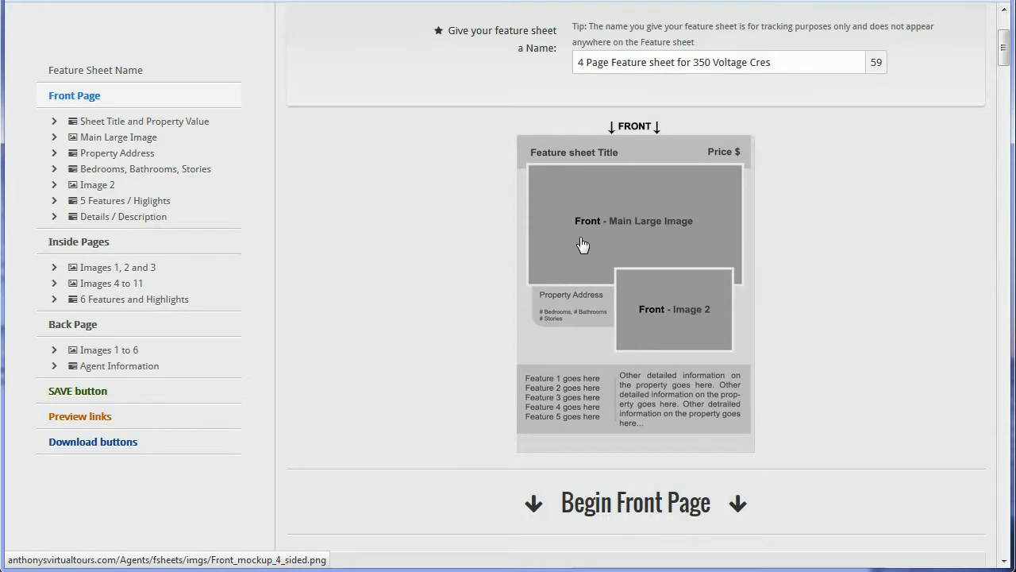
scroll(659, 224, down, 2)
scroll(639, 434, down, 3)
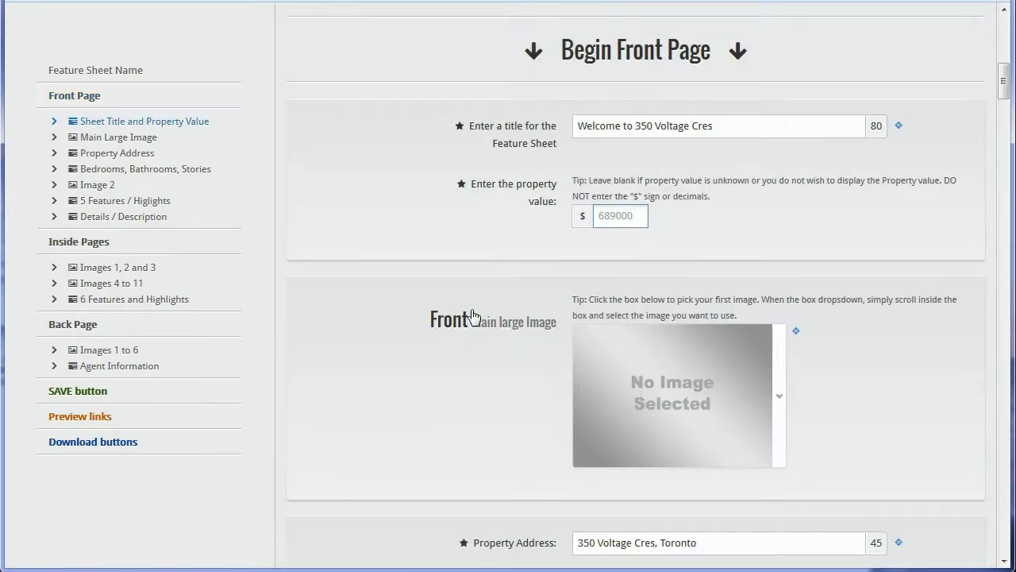
drag(472, 332, 558, 326)
click(557, 361)
scroll(645, 387, up, 5)
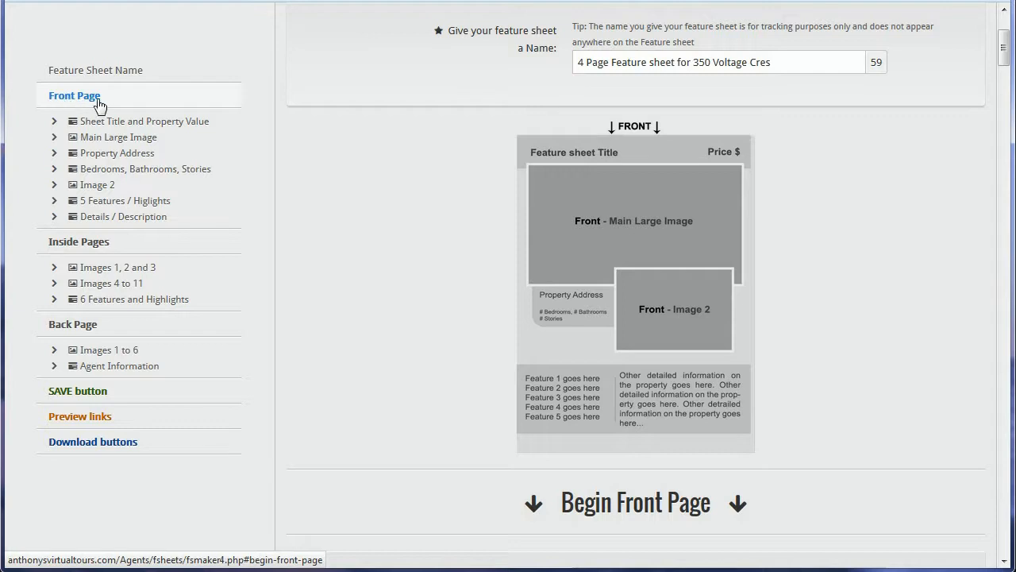
click(167, 125)
drag(767, 31, 558, 46)
drag(746, 29, 588, 33)
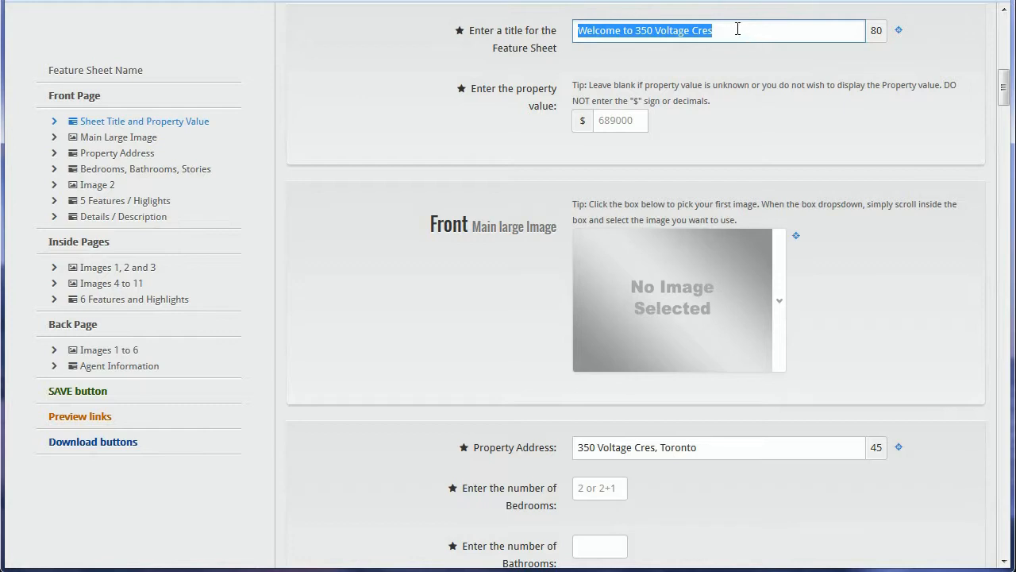
drag(737, 28, 548, 31)
click(737, 26)
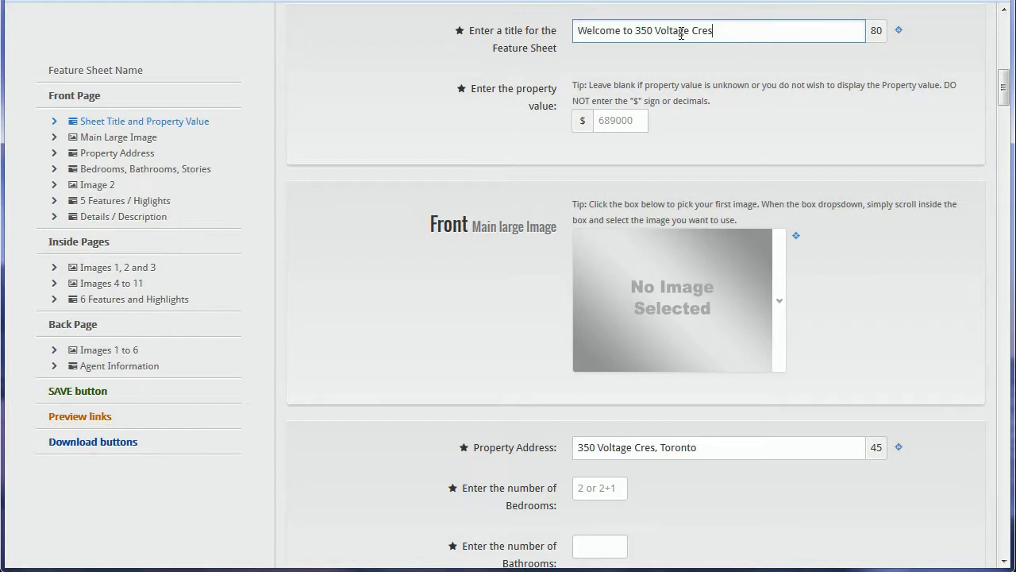
drag(746, 25, 568, 31)
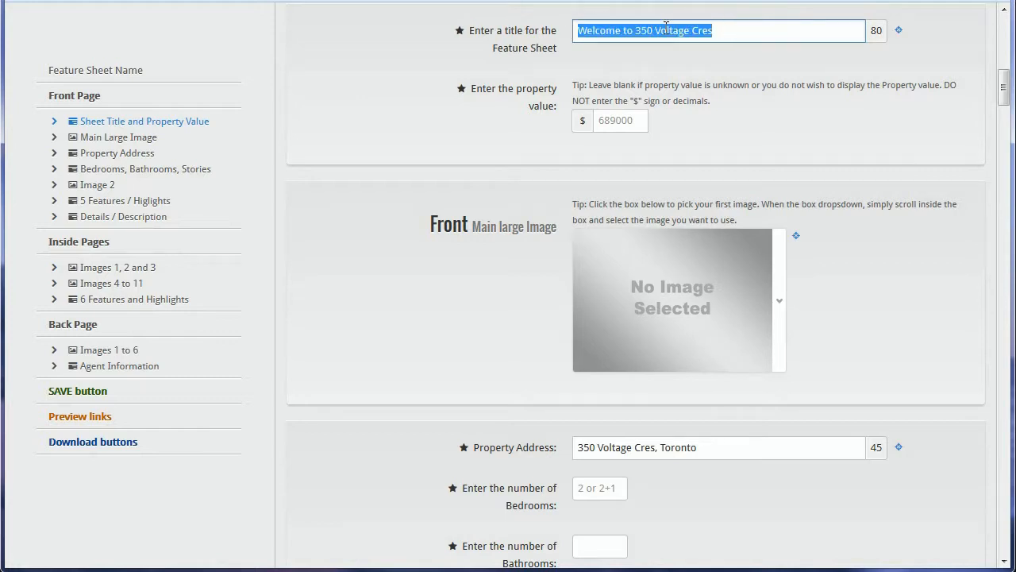
click(714, 31)
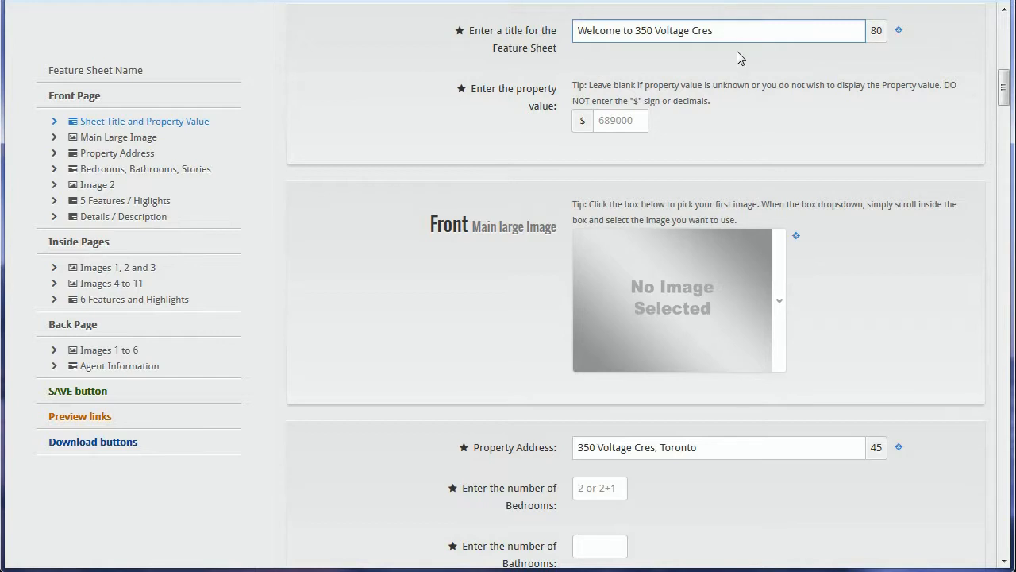
Step: Enter a property value of 450000
click(612, 123)
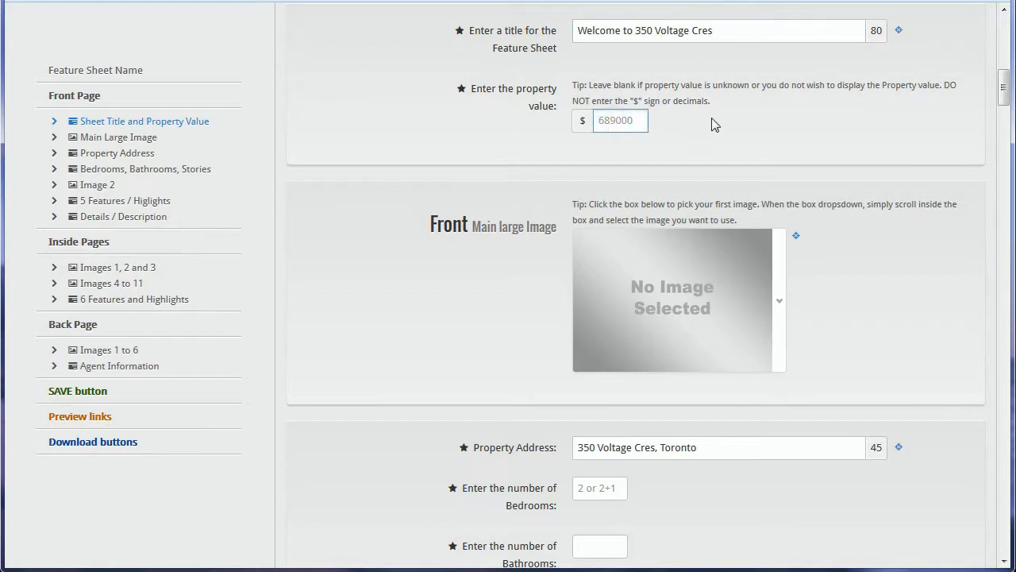
text(45)
drag(626, 122, 600, 120)
click(689, 127)
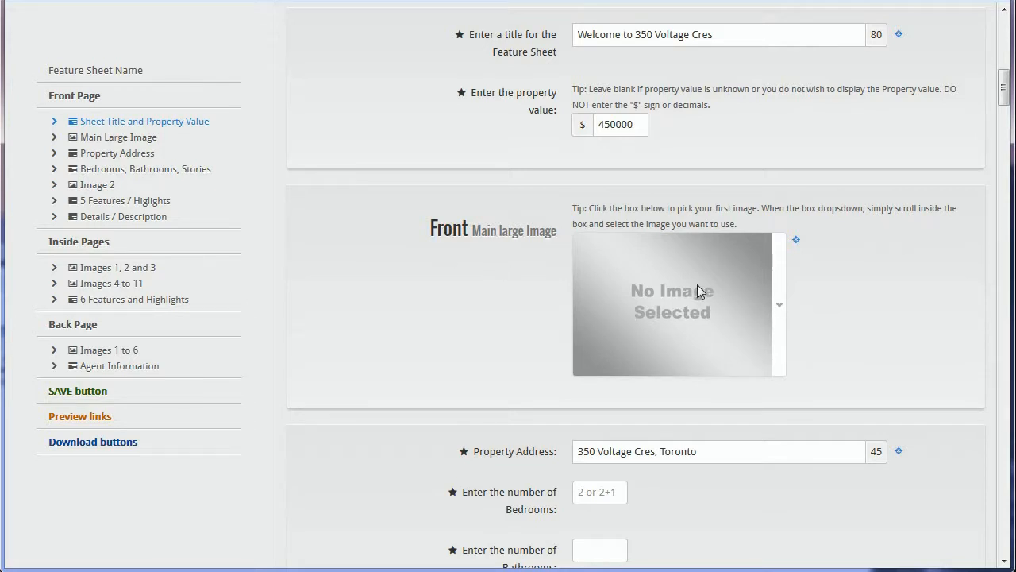
click(119, 140)
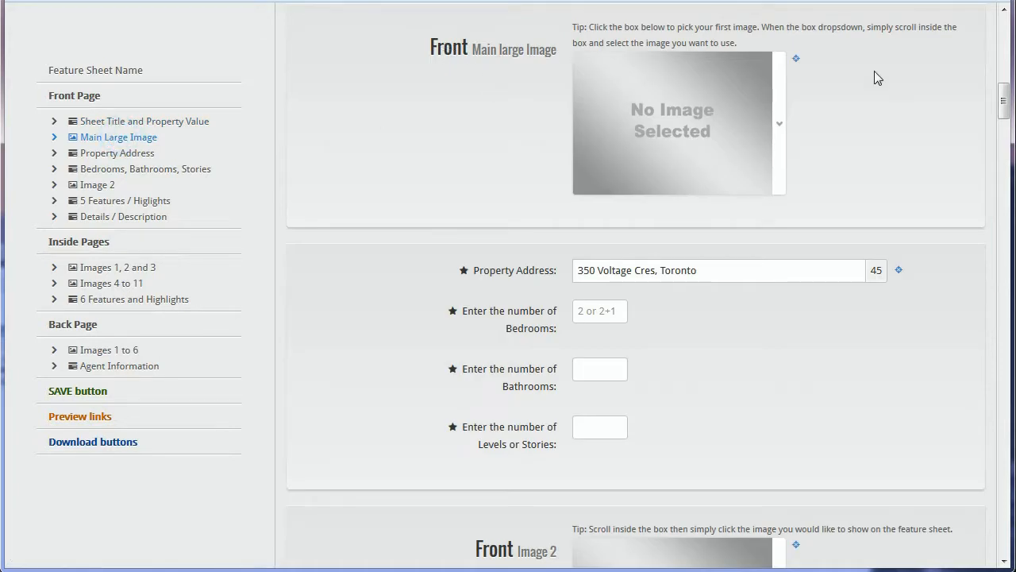
Step: Choose the brick townhouse photo for the front main large image
click(687, 131)
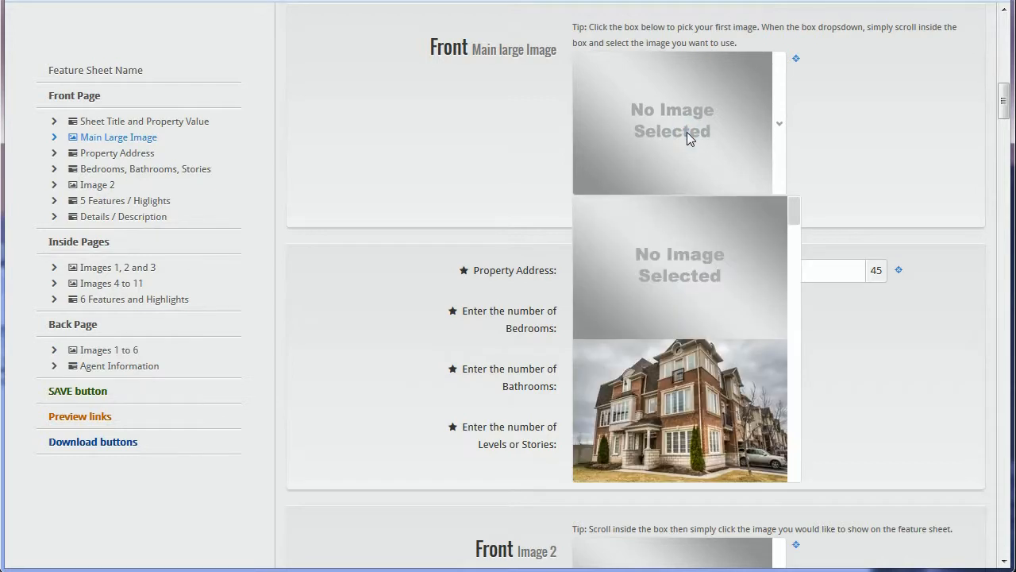
click(681, 131)
click(681, 131)
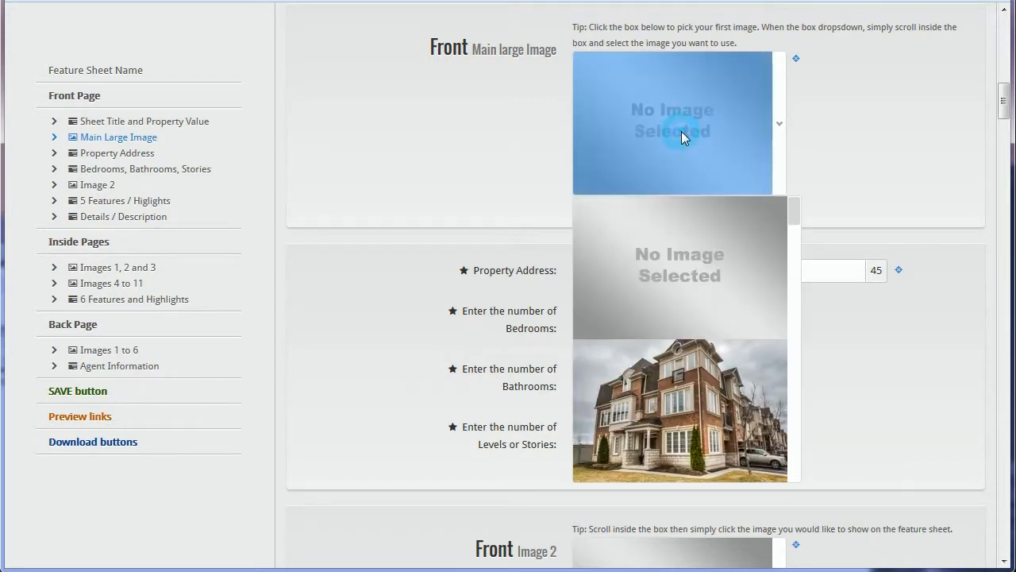
mouse_move(795, 213)
mouse_down()
mouse_move(792, 466)
mouse_move(792, 219)
mouse_up()
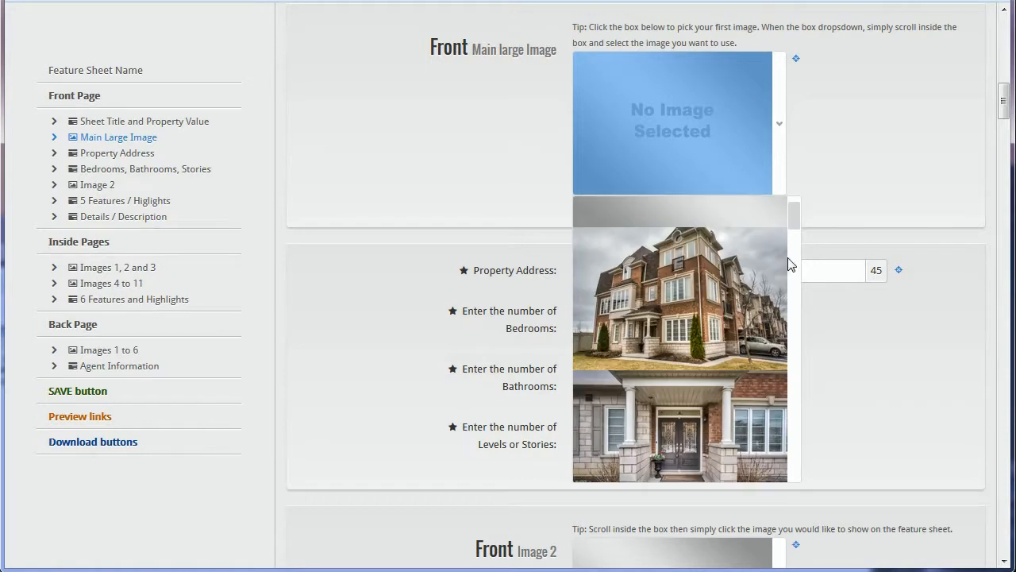
click(698, 291)
click(827, 176)
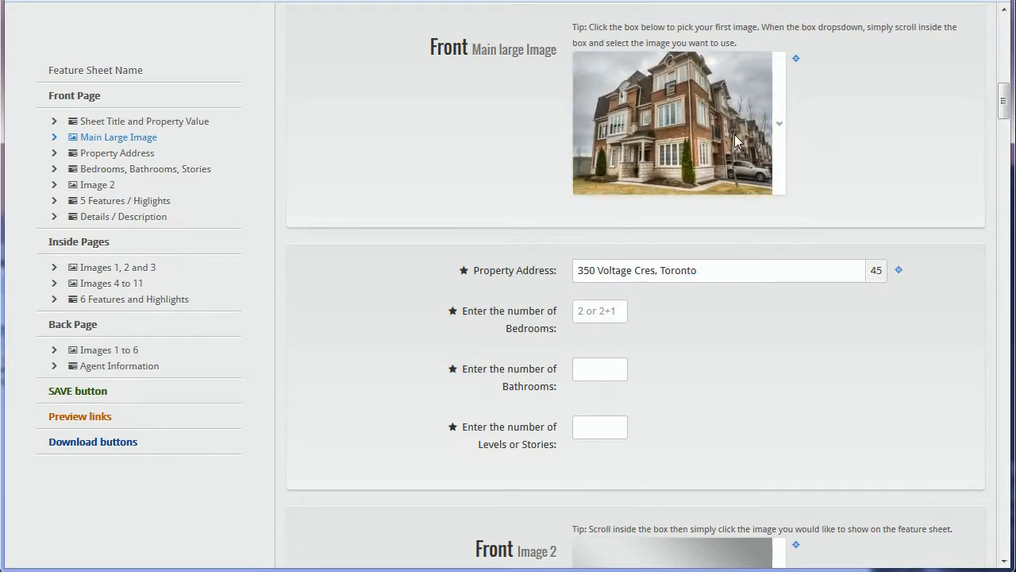
scroll(708, 236, up, 3)
scroll(708, 236, up, 5)
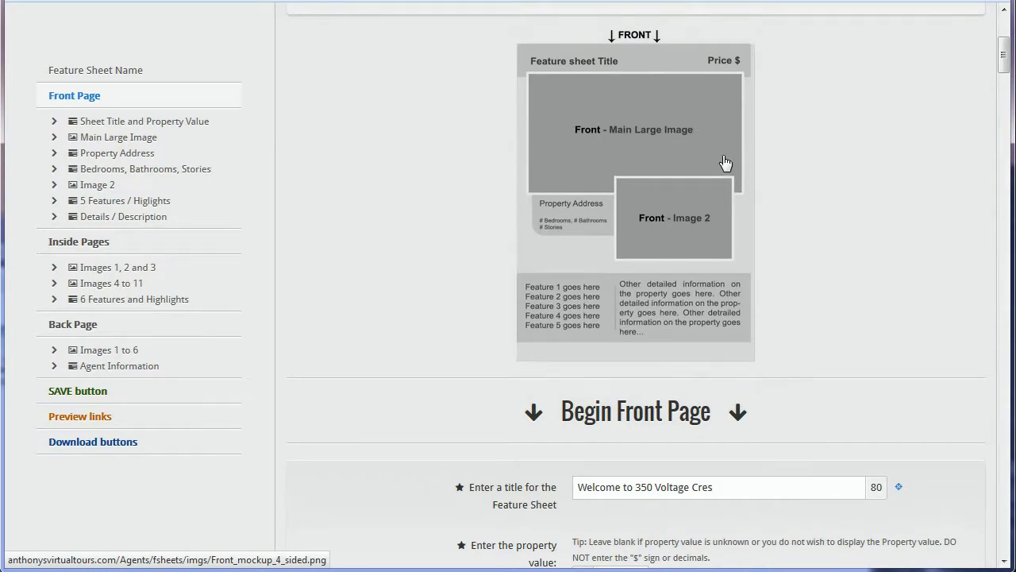
scroll(836, 144, down, 5)
scroll(832, 148, down, 2)
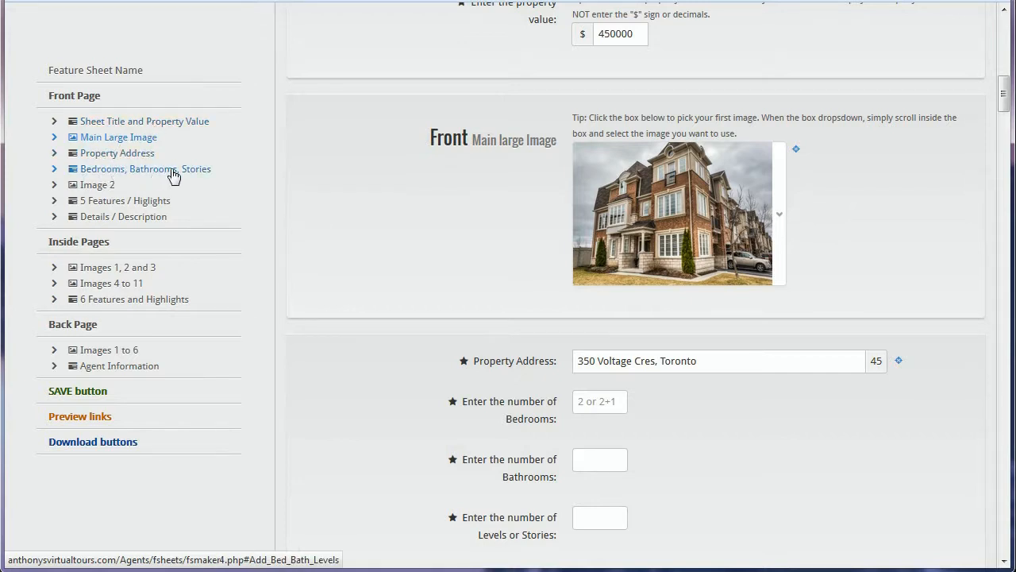
click(113, 156)
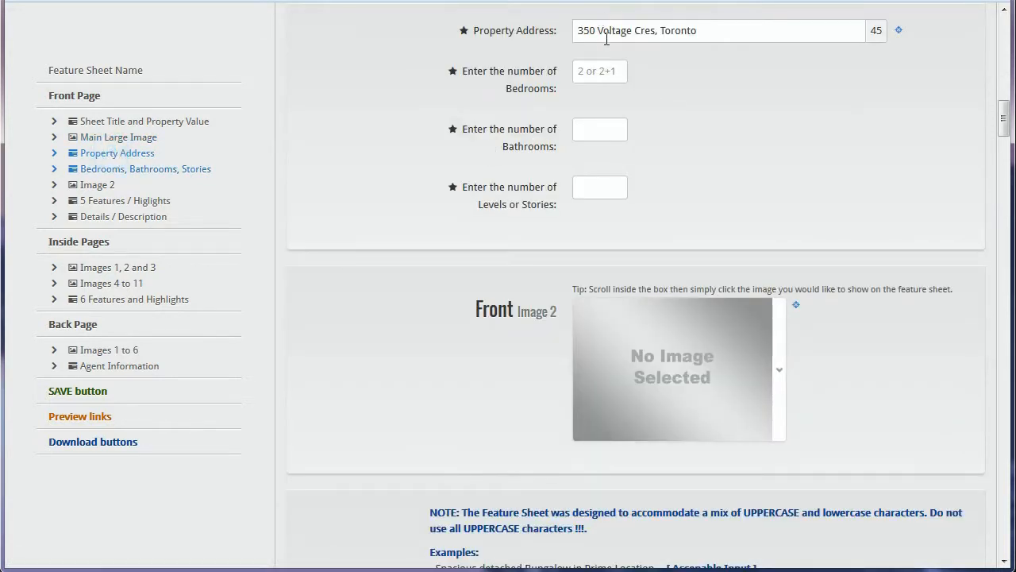
click(721, 29)
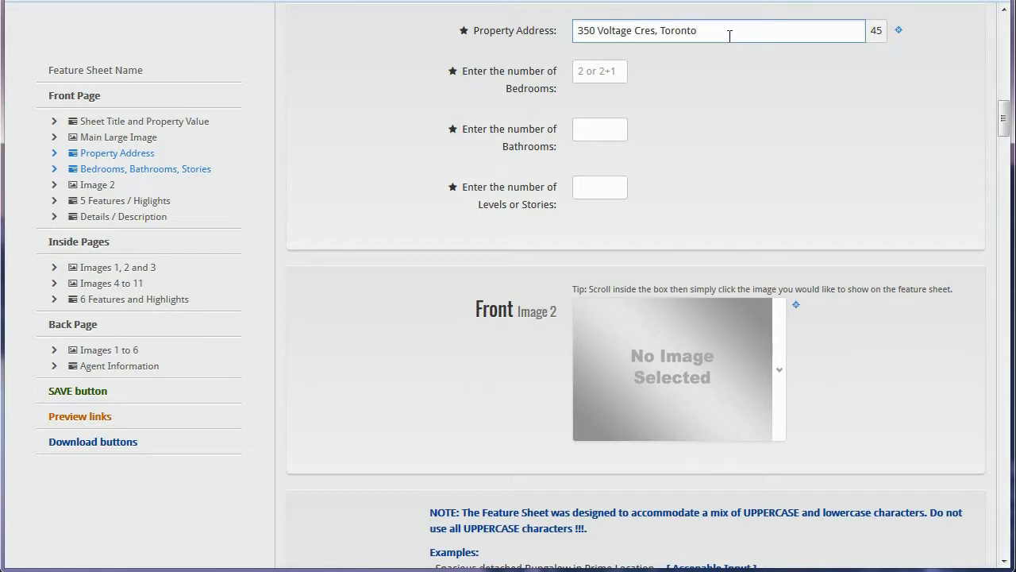
click(715, 32)
Step: Enter 3+2 bedrooms, 3 bathrooms and 2 stories
click(598, 71)
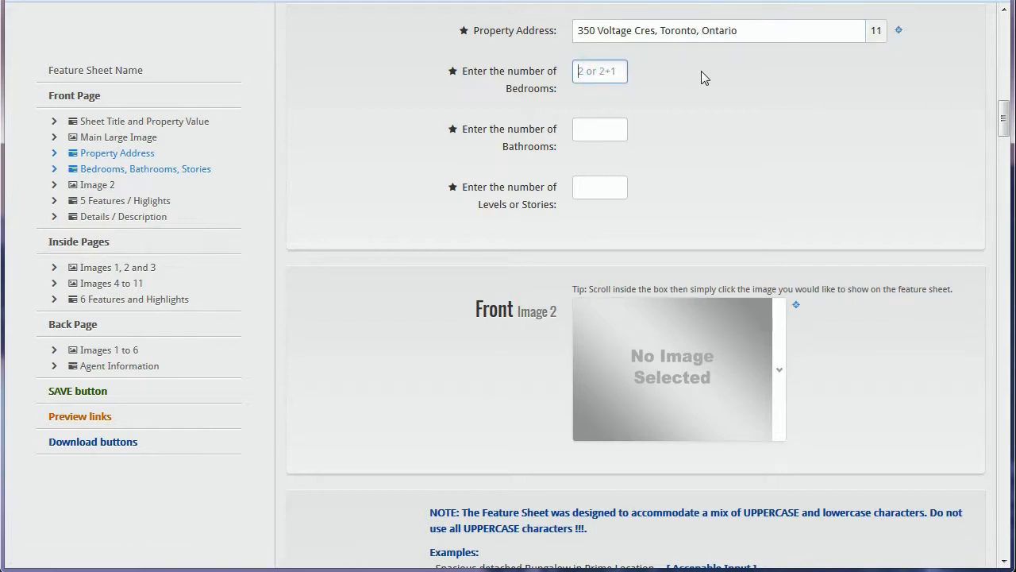
text(3+2)
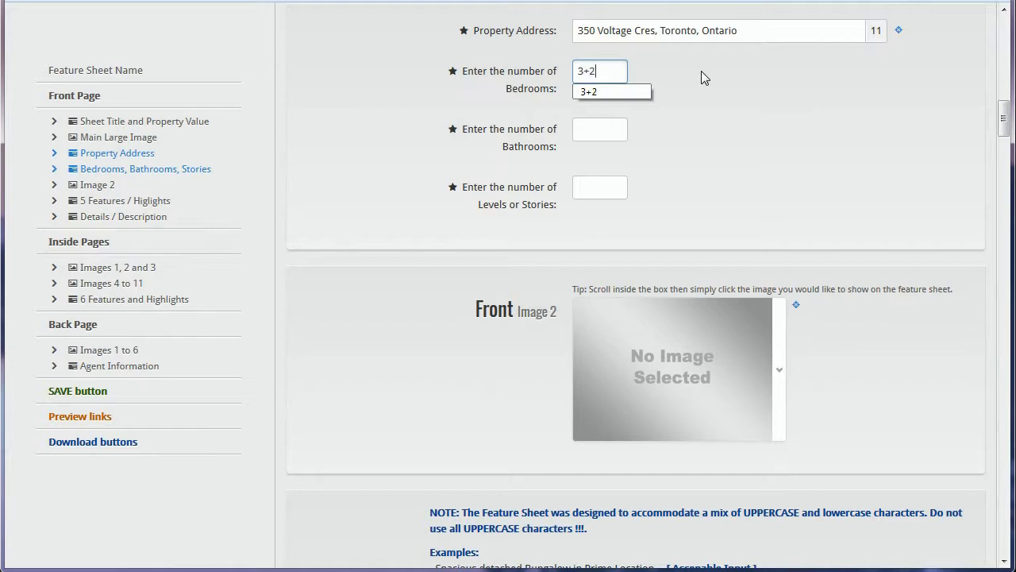
click(585, 129)
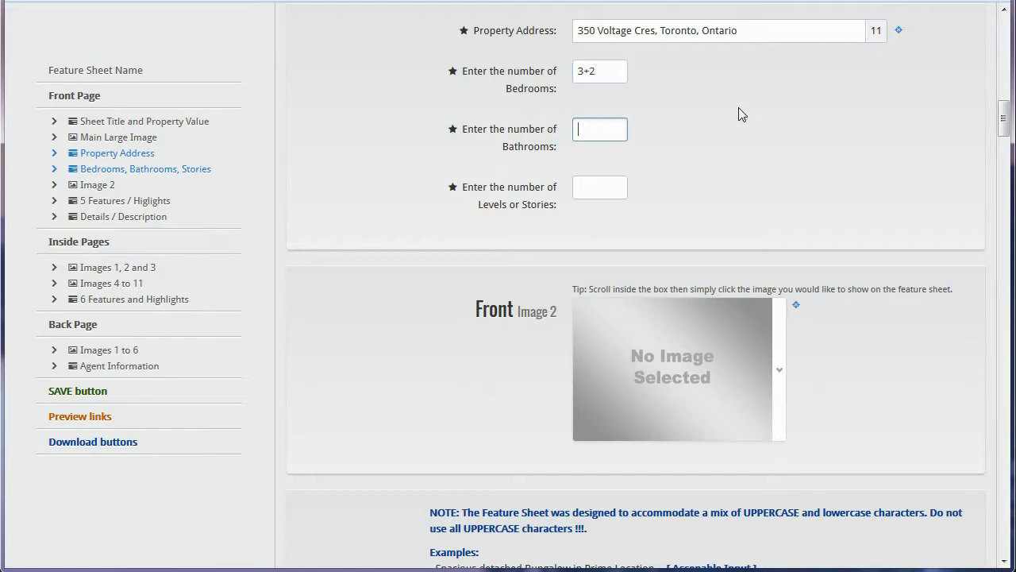
text(3)
click(594, 190)
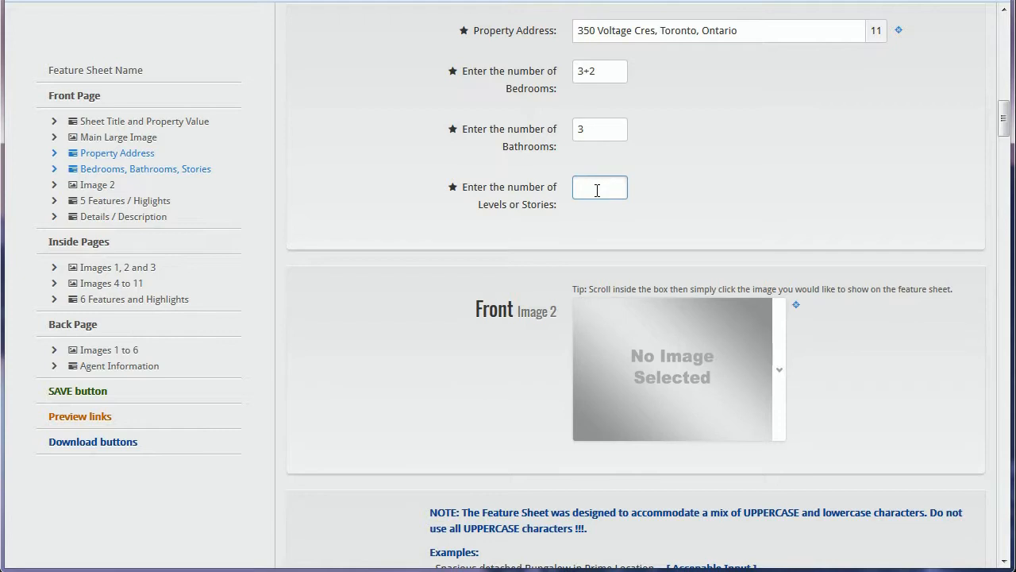
text(2)
click(656, 185)
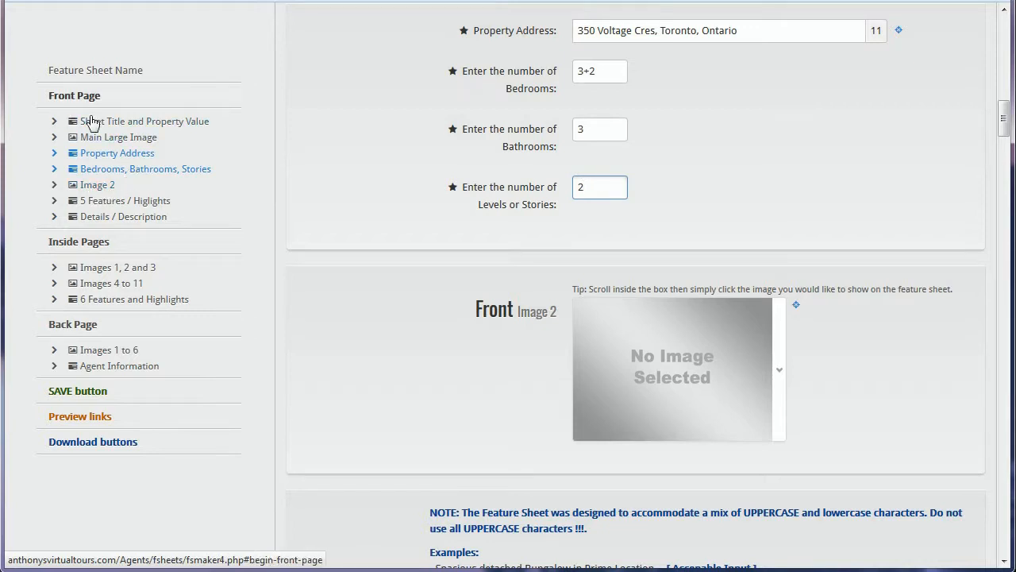
click(107, 186)
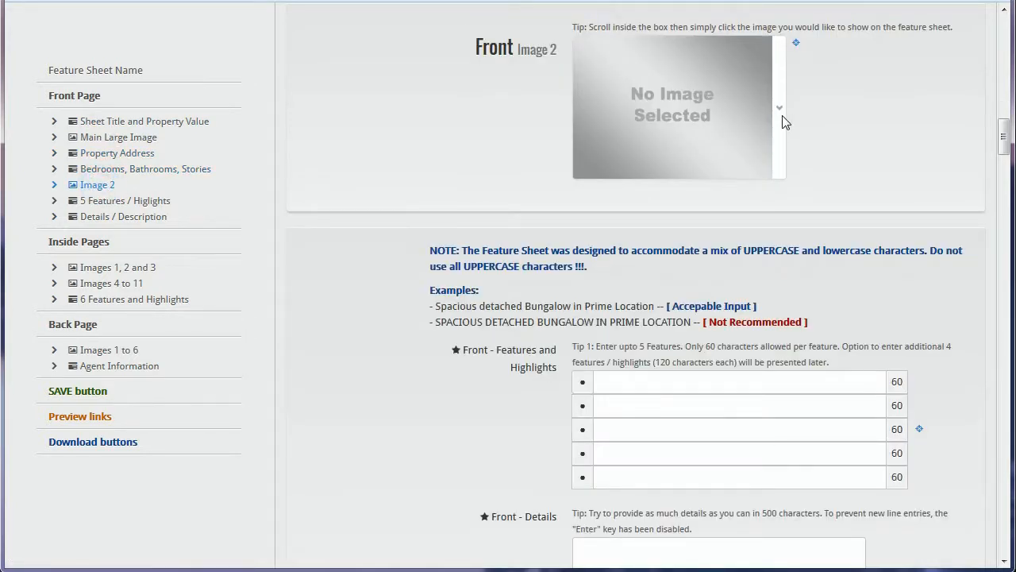
Step: Pick the porch and front door photo for front Image 2
click(698, 121)
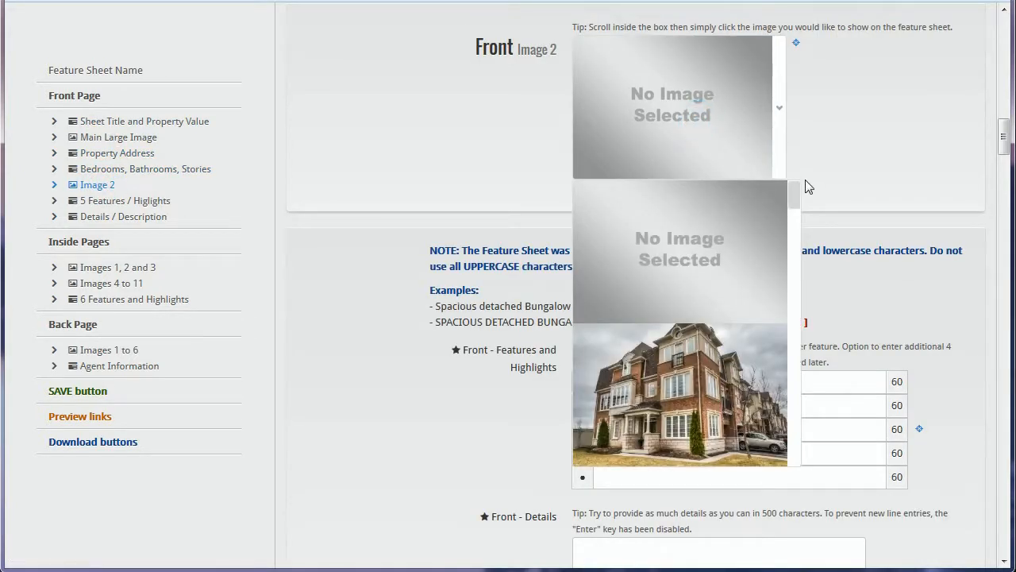
scroll(794, 198, down, 3)
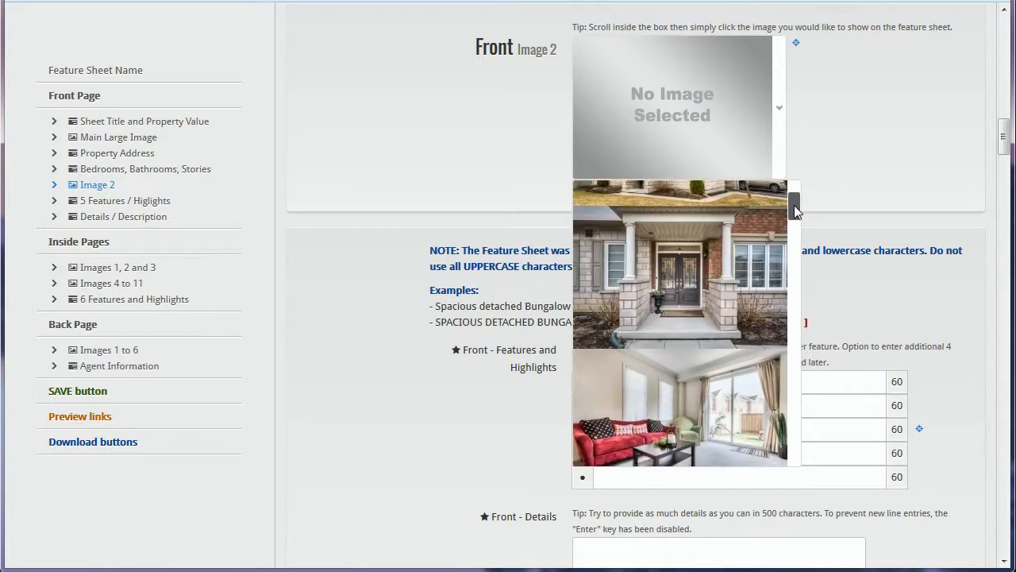
click(695, 279)
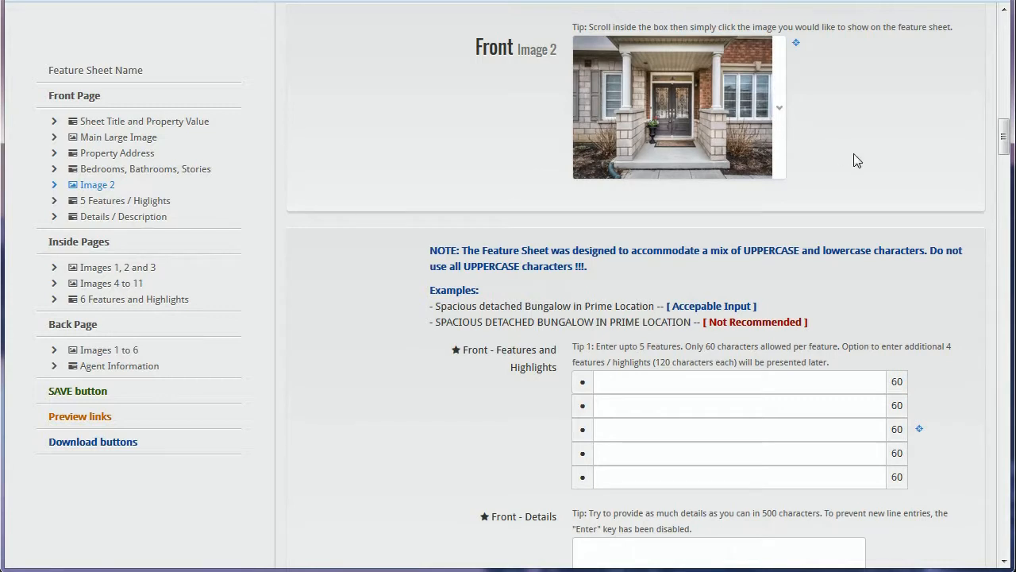
click(135, 205)
Step: Type test text into the first feature line and select it
click(654, 156)
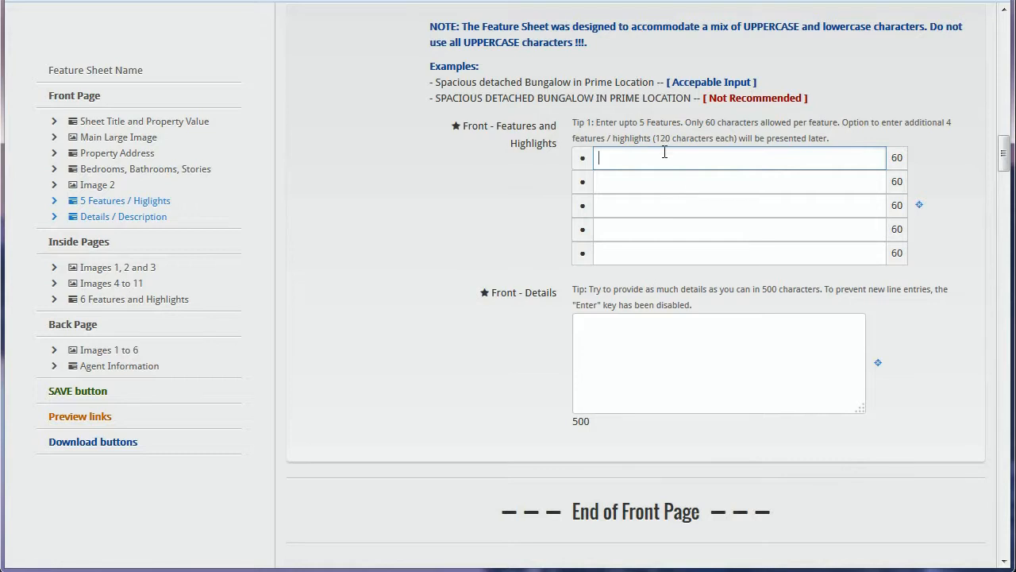
click(771, 184)
click(763, 208)
click(749, 158)
double_click(897, 157)
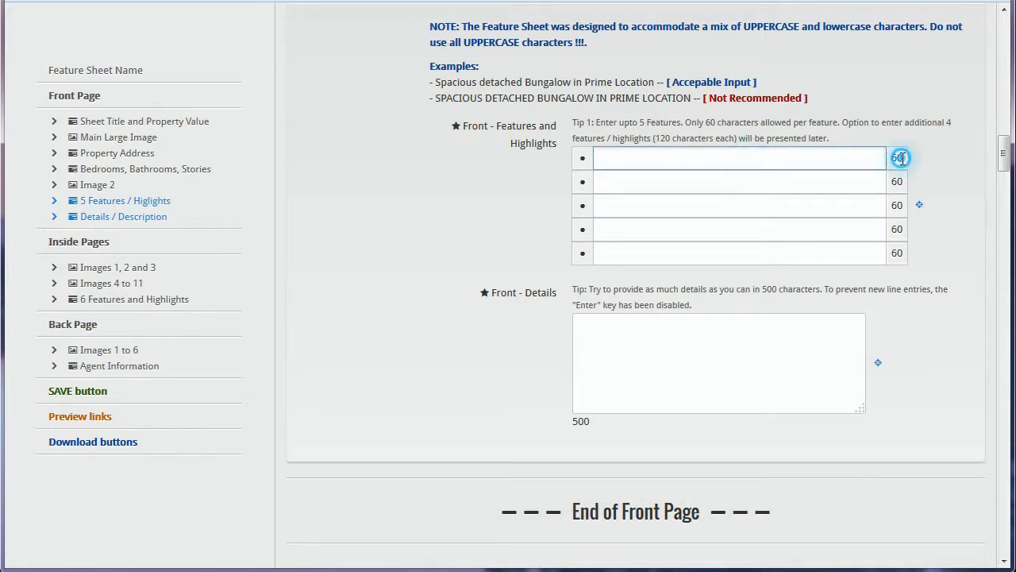
click(846, 157)
click(671, 157)
text(dfgdgd dfg dgd)
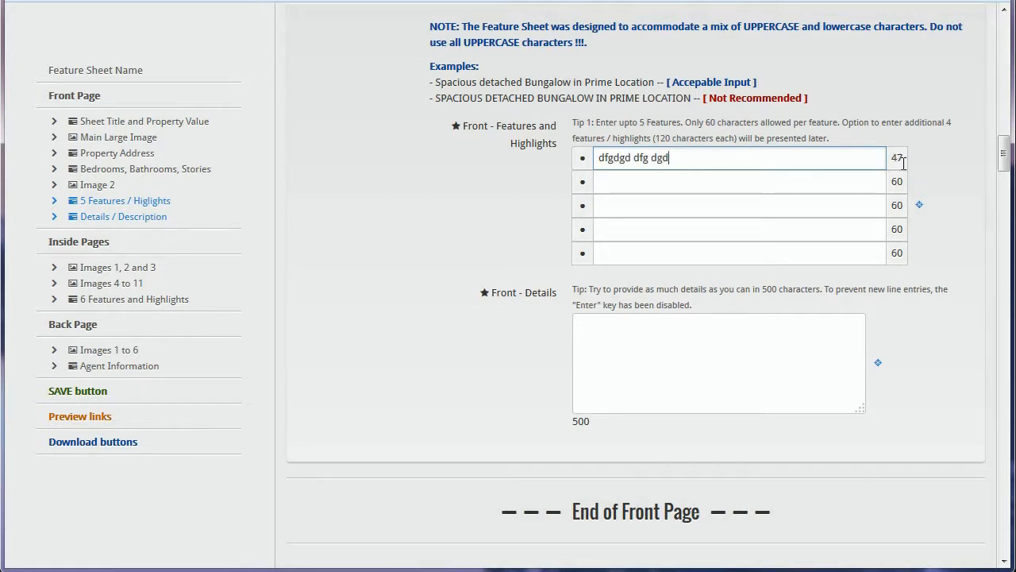
text( dgf)
drag(797, 159, 558, 162)
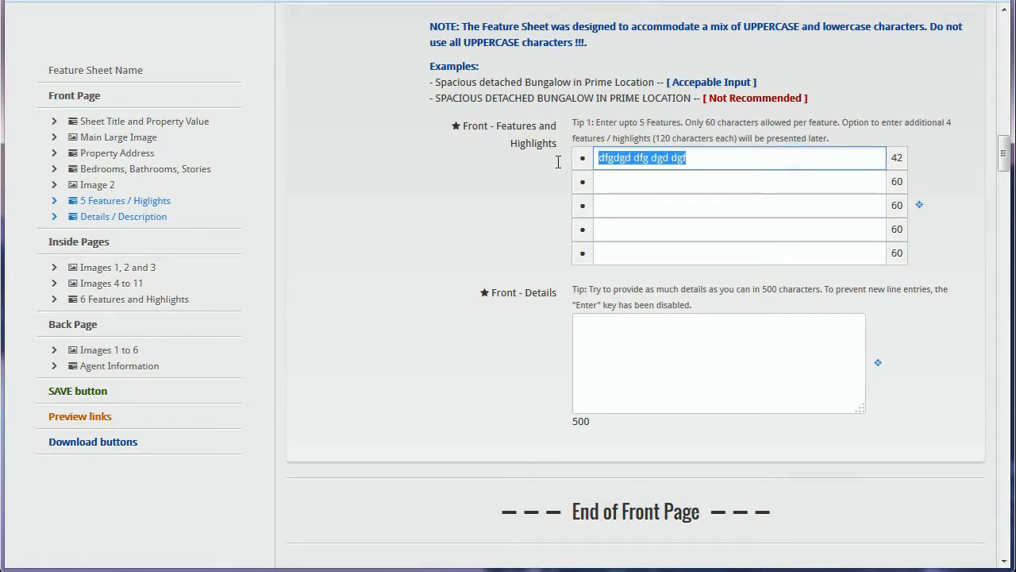
Step: Make the first feature 'Quality Primont Home; 9 years New, Approx 3900 Sq Ft'
click(634, 176)
click(629, 152)
text(Quality)
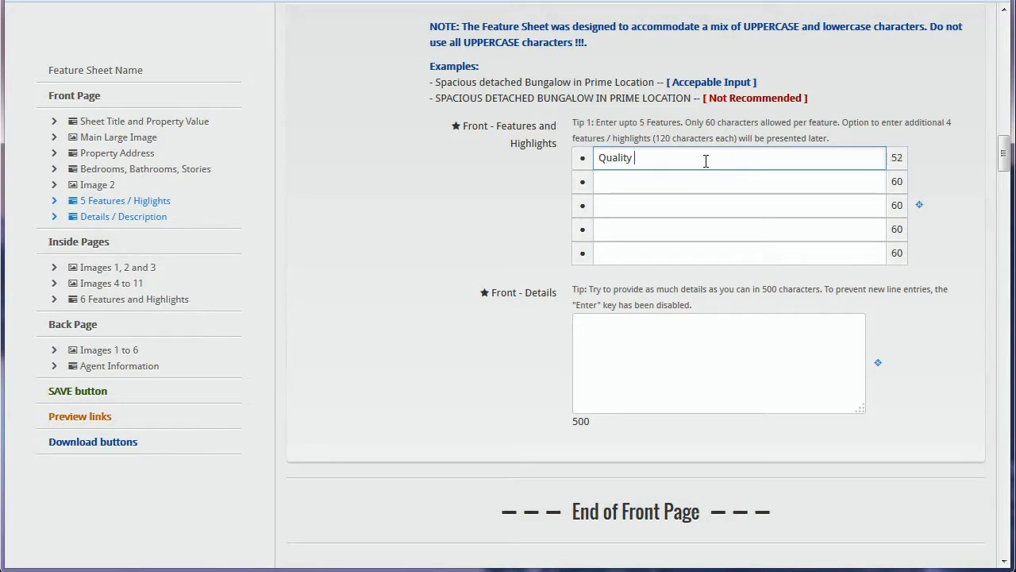
text( Primont Home; 9 years New, Approx )
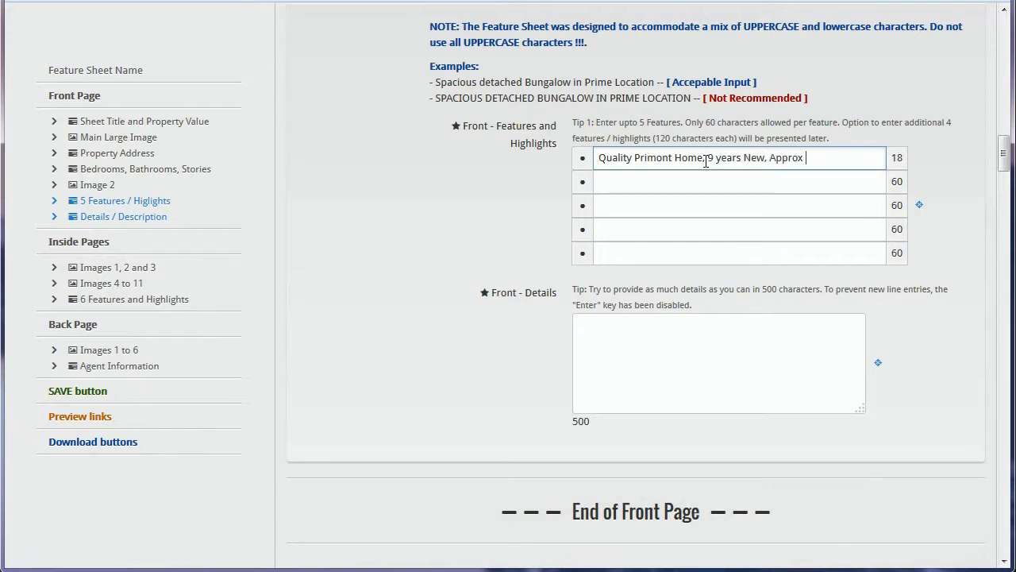
text(3900 Sq Ft)
key(Tab)
Step: Make the second feature 'Gorgeous 3 + 2 Bedrooms, 3 Bathrooms & Finshed Basement'
text(Go)
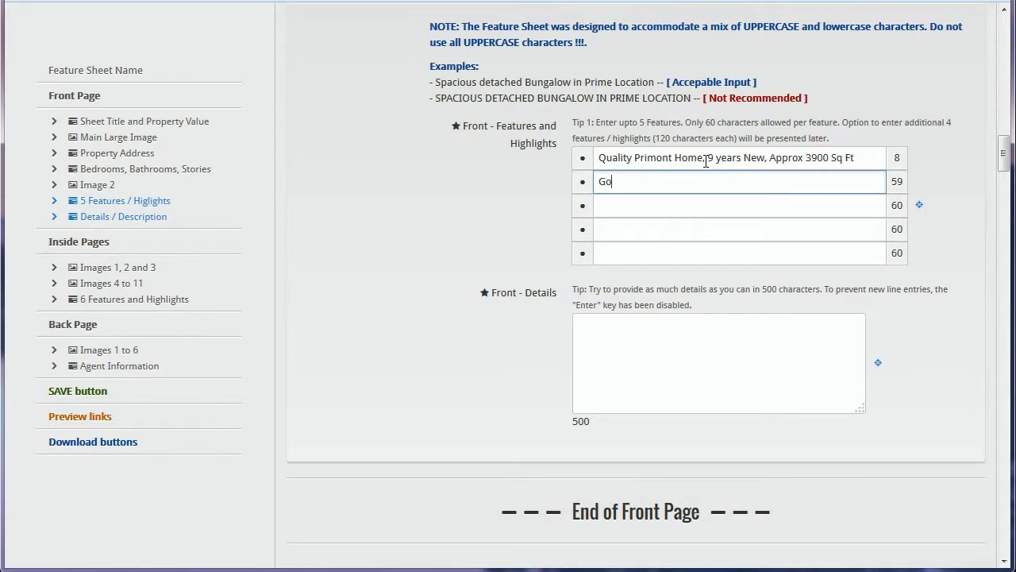
text(rgeous 3 + @ Bedroo)
key(BackSpace)
key(BackSpace)
key(BackSpace)
key(BackSpace)
key(BackSpace)
key(BackSpace)
key(BackSpace)
key(BackSpace)
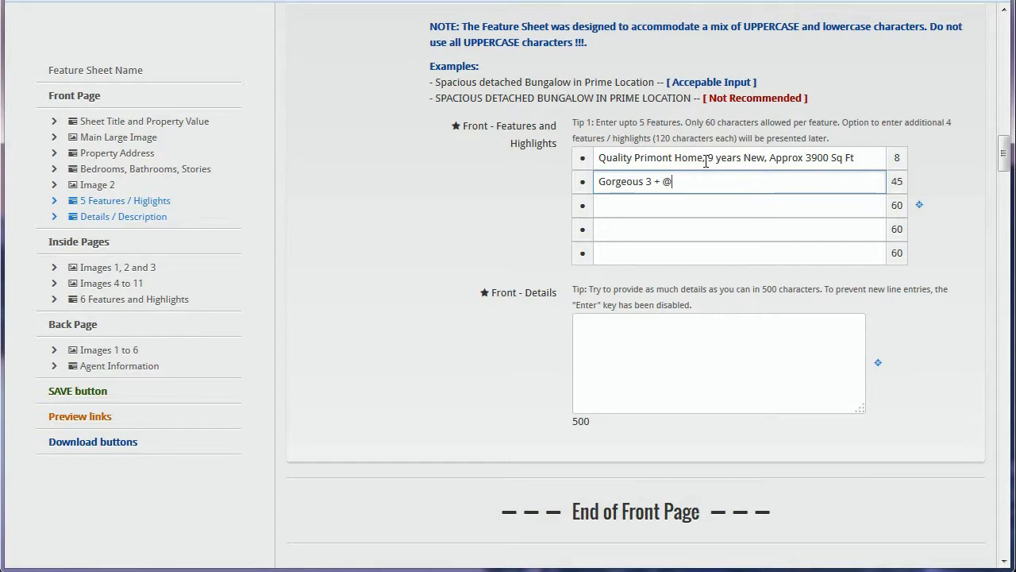
text(2 Bedrooms, 3 Bathrooms)
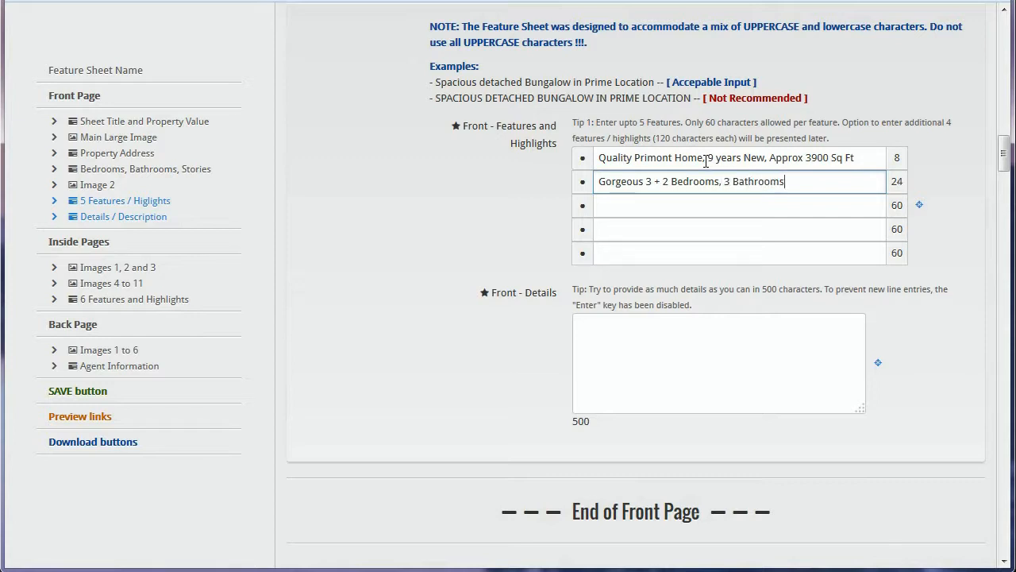
text( & Finshed Basement)
click(800, 202)
click(862, 160)
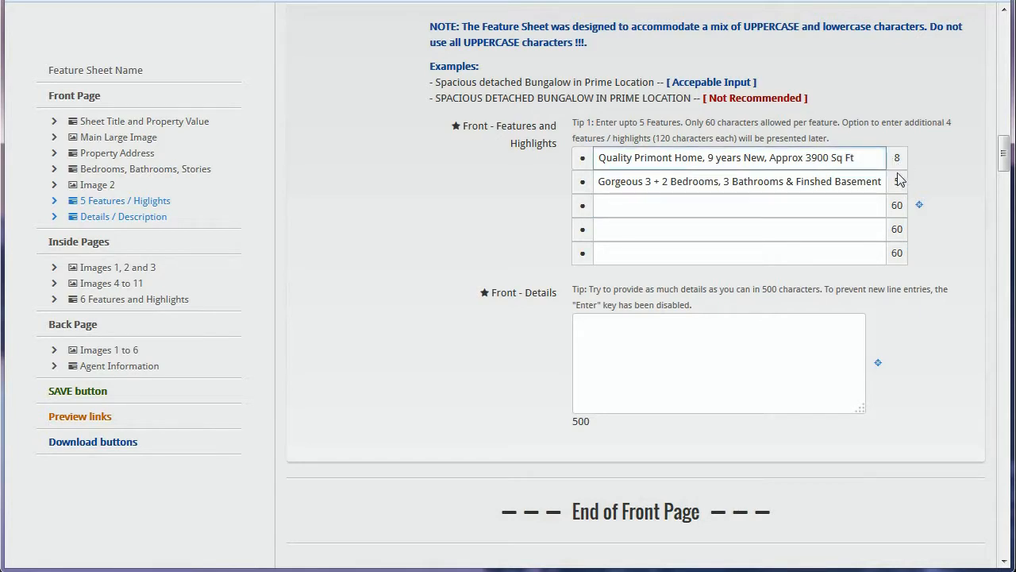
click(882, 181)
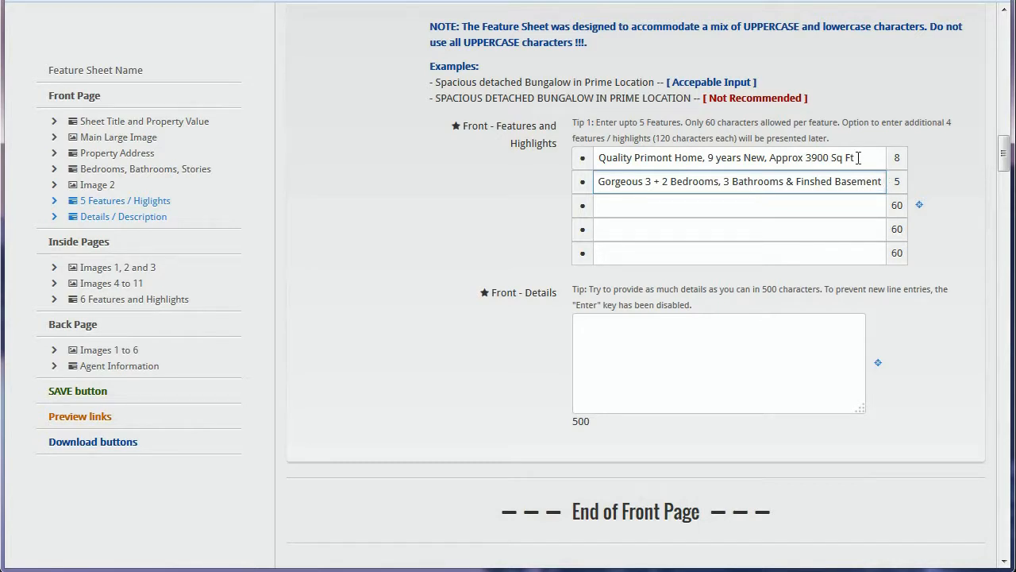
click(799, 209)
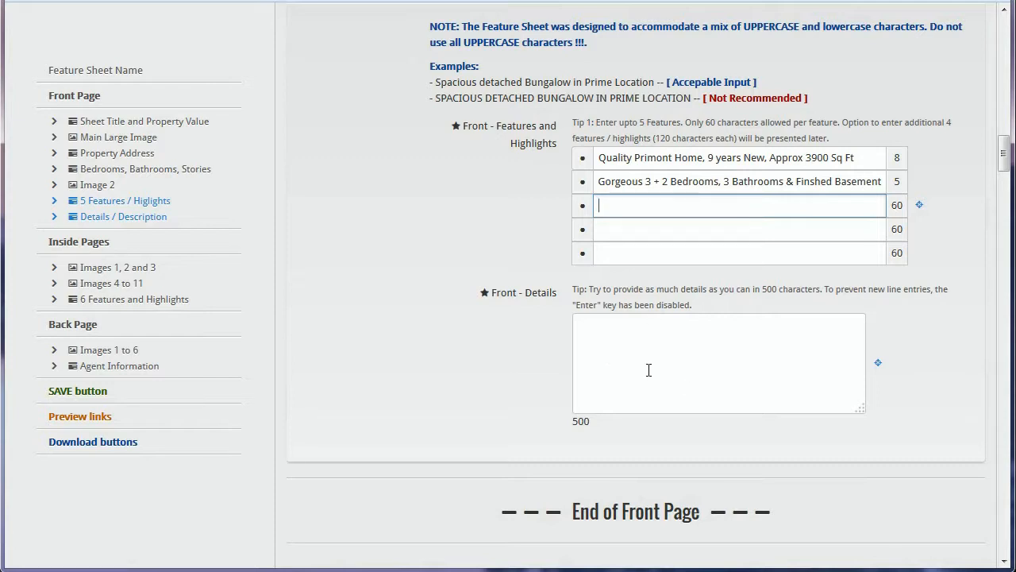
Step: Type test text 'trty rty' in Front - Details, then delete it
click(610, 364)
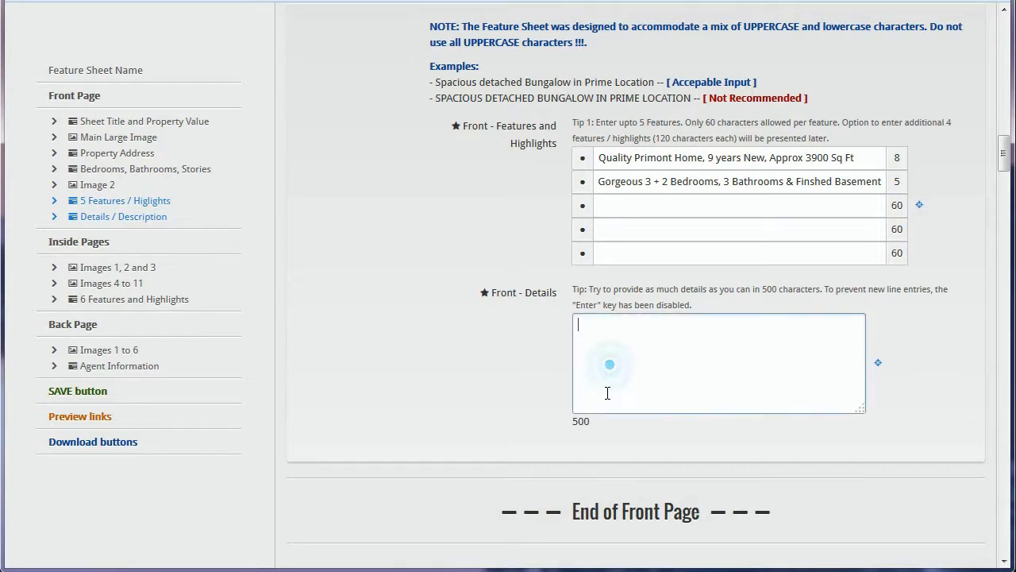
double_click(601, 426)
click(633, 378)
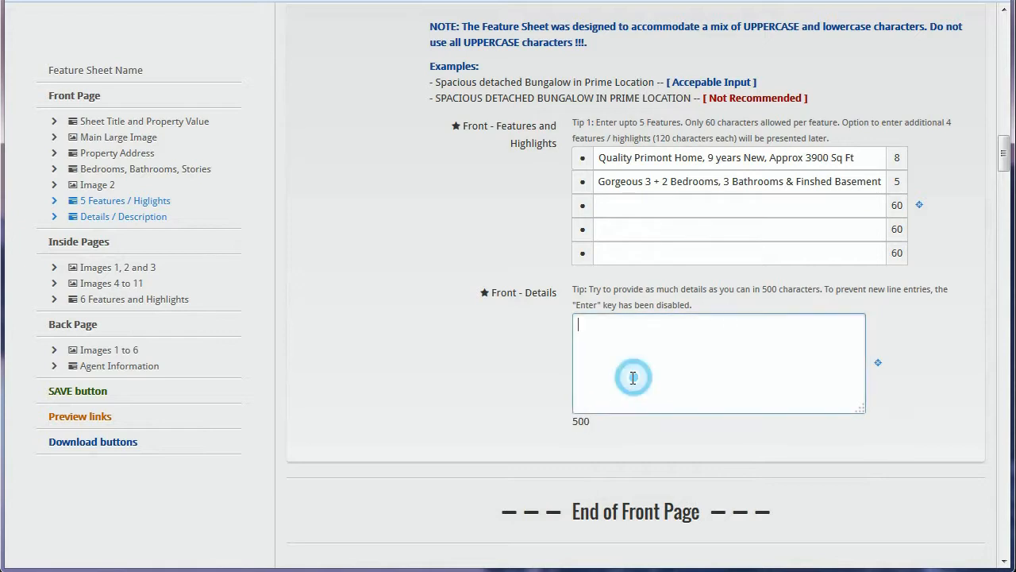
text(trty rty)
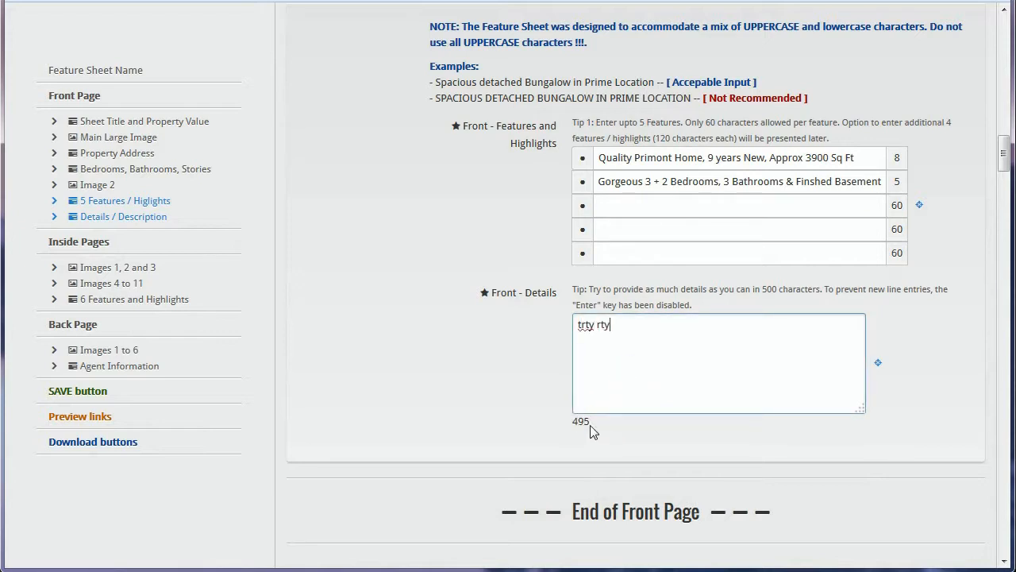
double_click(594, 426)
click(622, 387)
click(648, 329)
triple_click(648, 329)
key(BackSpace)
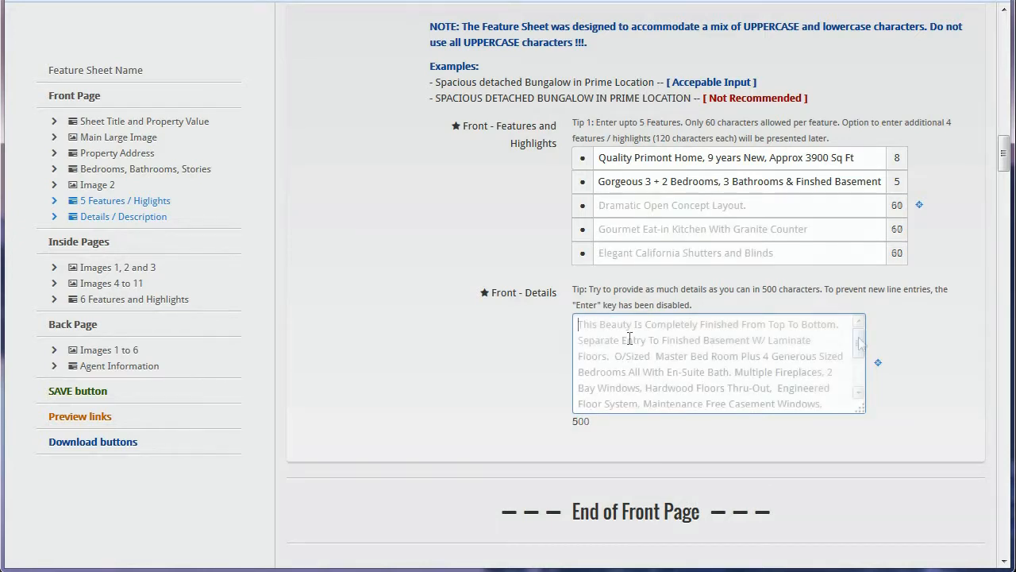
Step: Check features 3–5 and the details text ending 'Neighbourhood in Brampton!!'
mouse_move(861, 338)
mouse_down()
mouse_move(858, 373)
mouse_move(861, 340)
mouse_up()
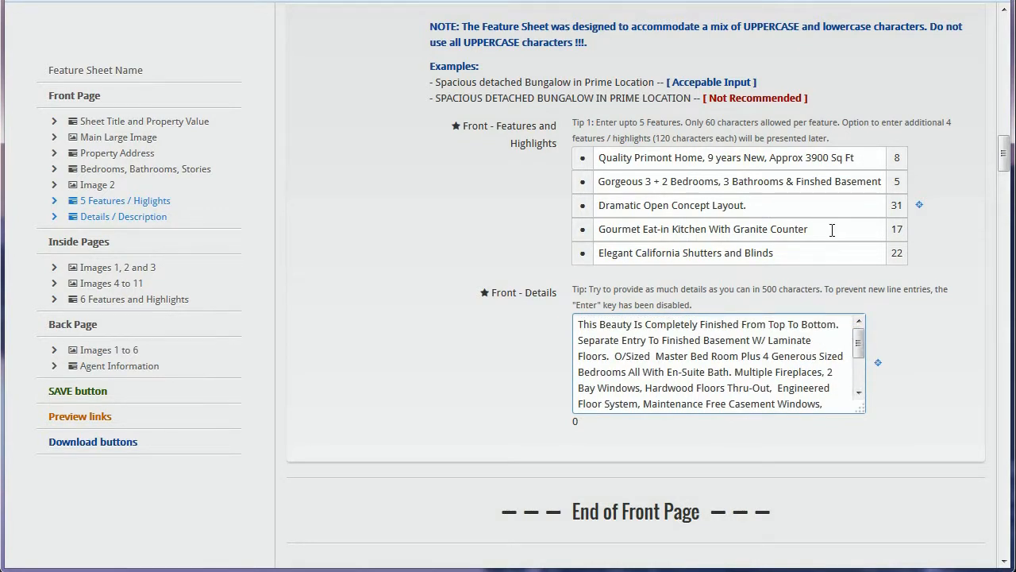
click(769, 202)
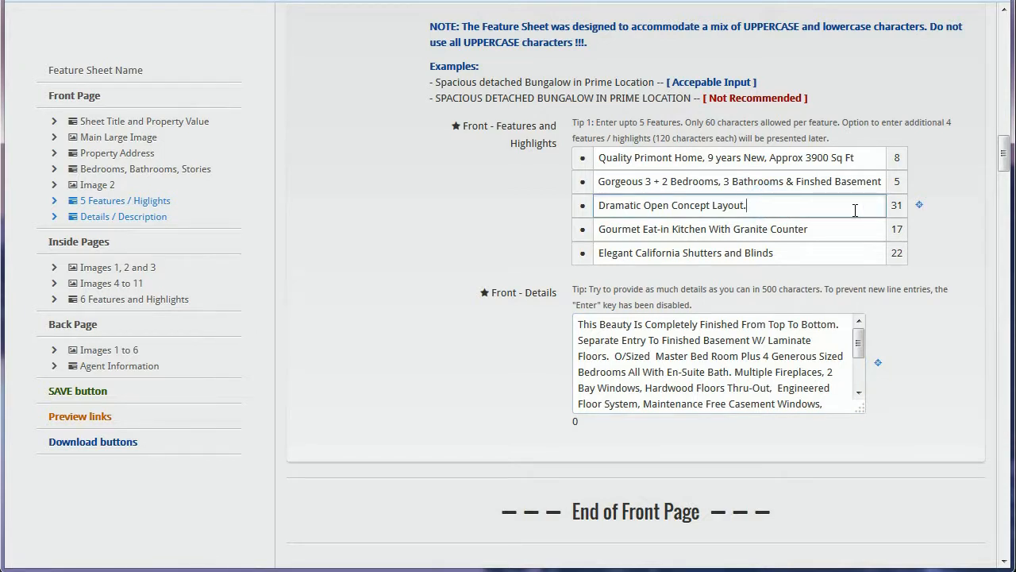
click(850, 228)
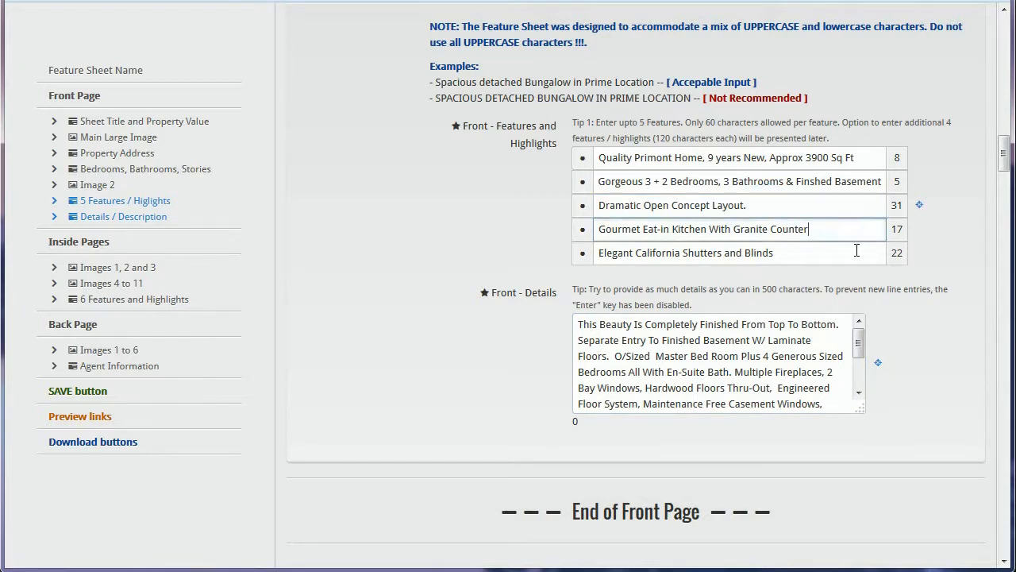
click(830, 203)
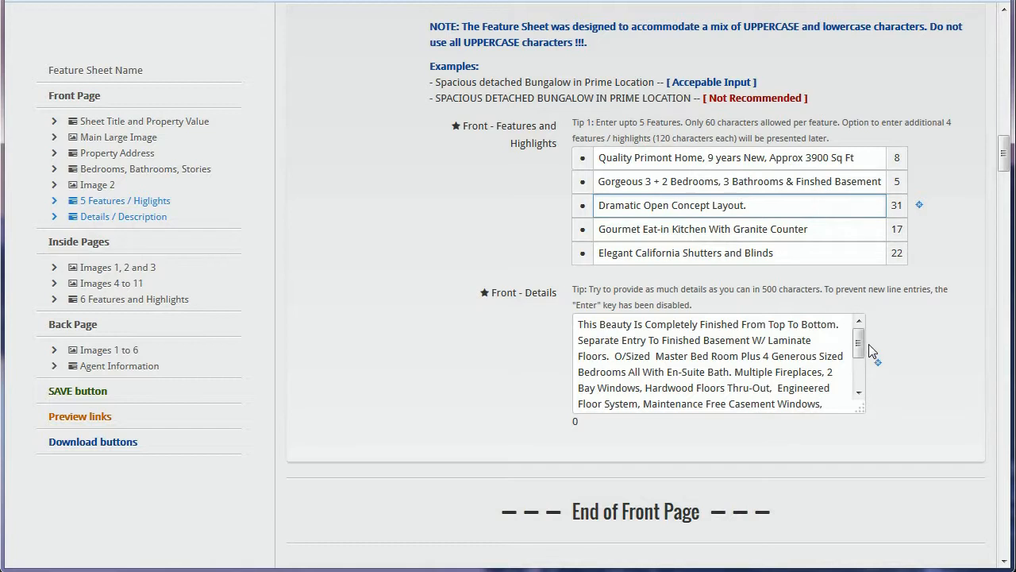
drag(858, 344, 858, 379)
click(748, 398)
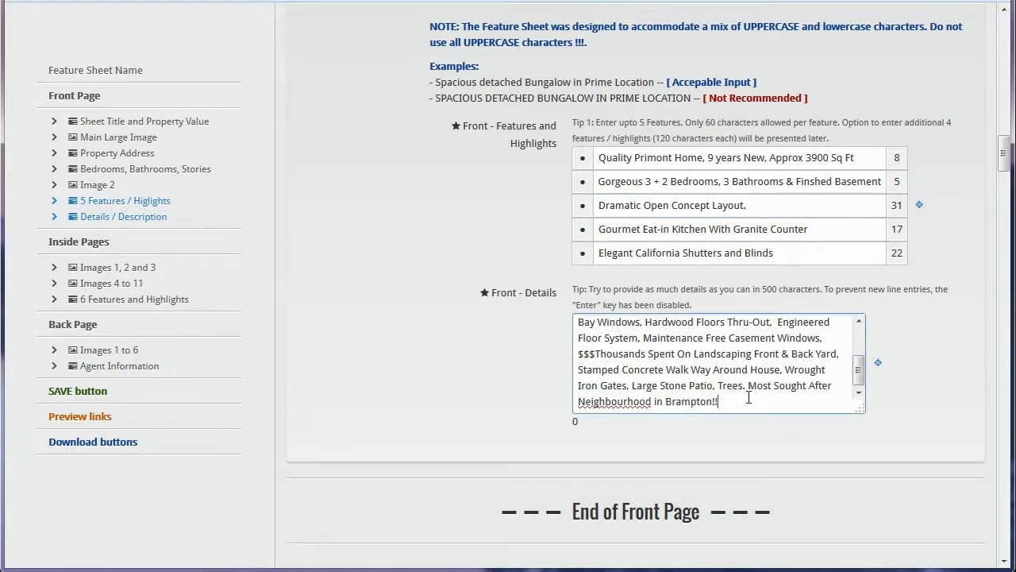
double_click(574, 420)
click(729, 404)
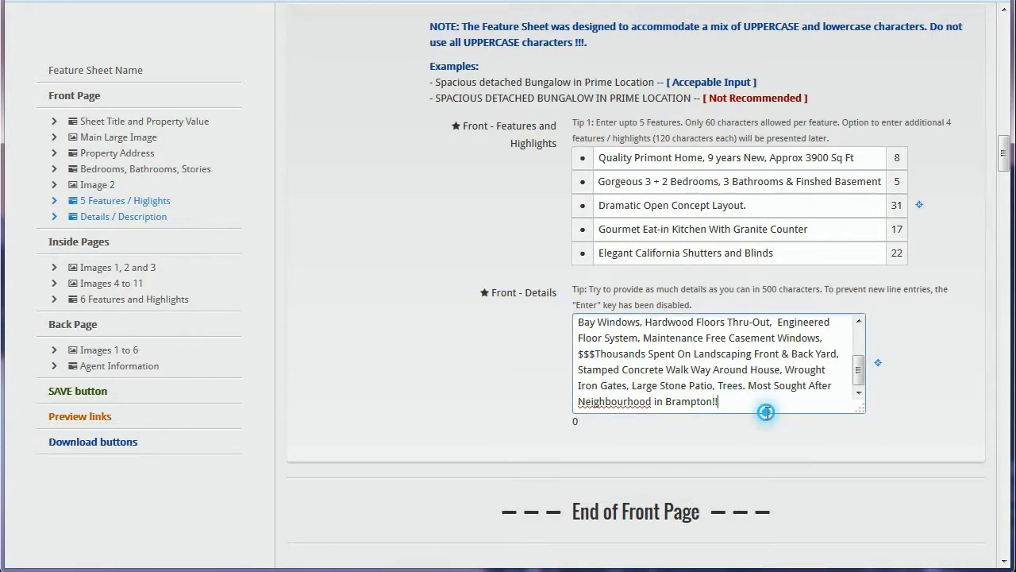
click(768, 446)
drag(787, 512, 502, 516)
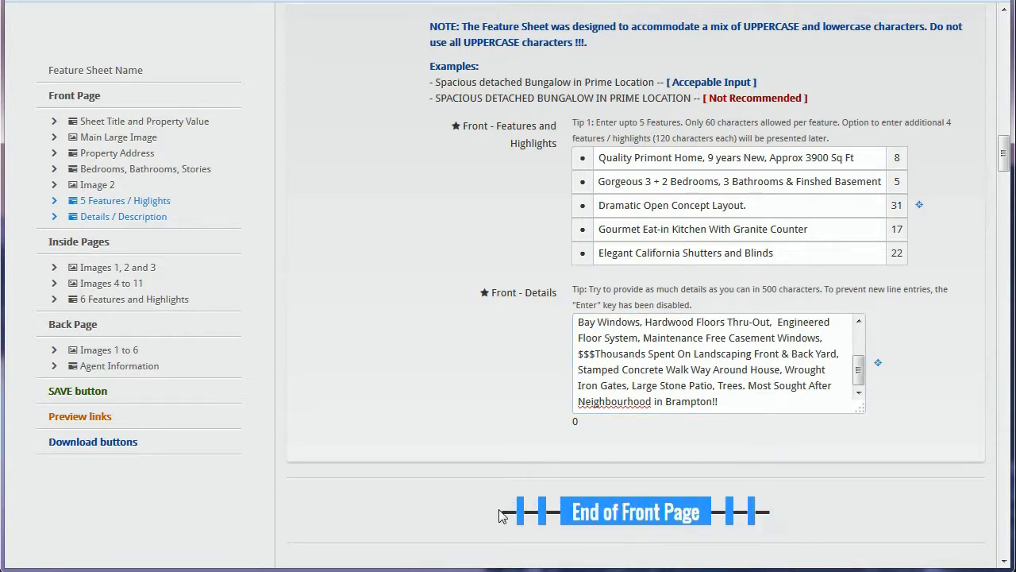
click(547, 487)
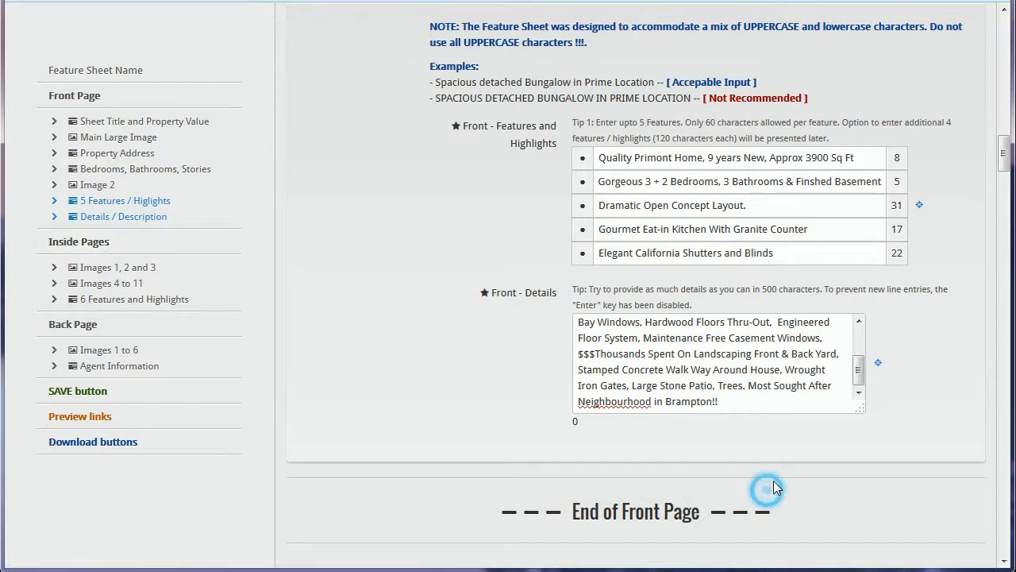
scroll(766, 427, down, 3)
Step: Scroll down to Begin Inside Pages, showing empty Inside Images 1, 2 and 3
scroll(654, 310, down, 2)
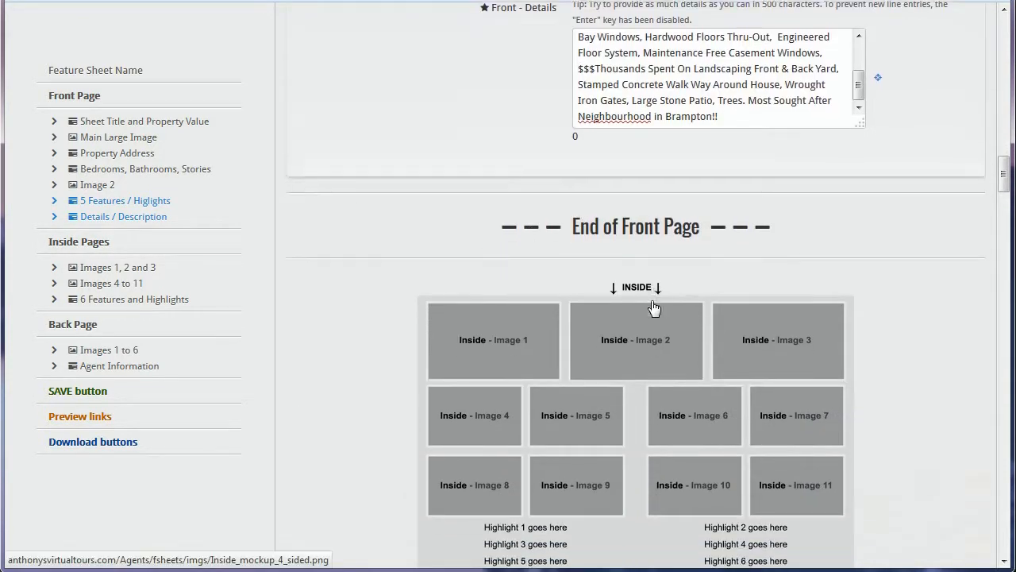
scroll(83, 247, down, 1)
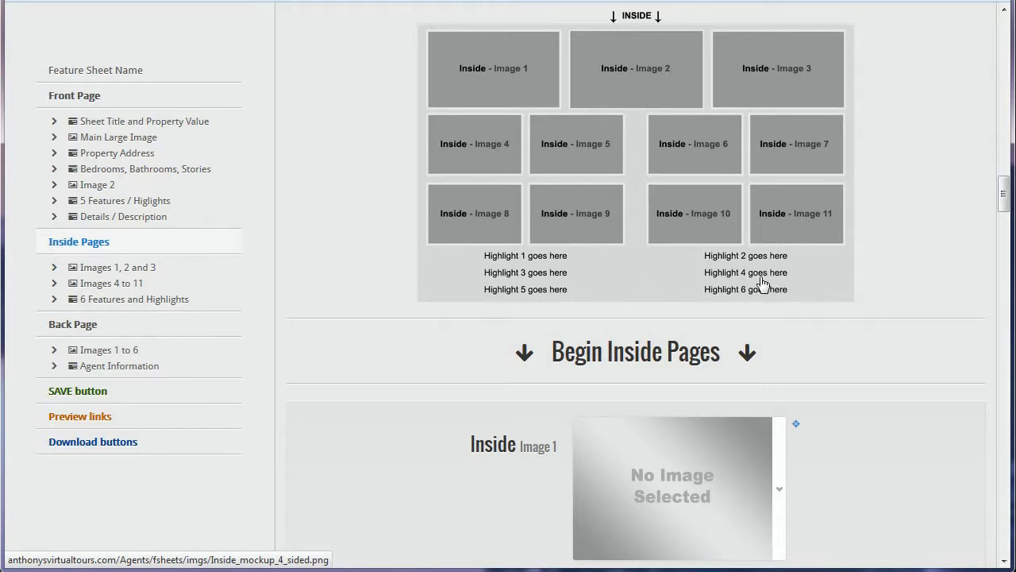
click(520, 351)
drag(759, 352, 506, 348)
click(506, 348)
scroll(501, 346, down, 3)
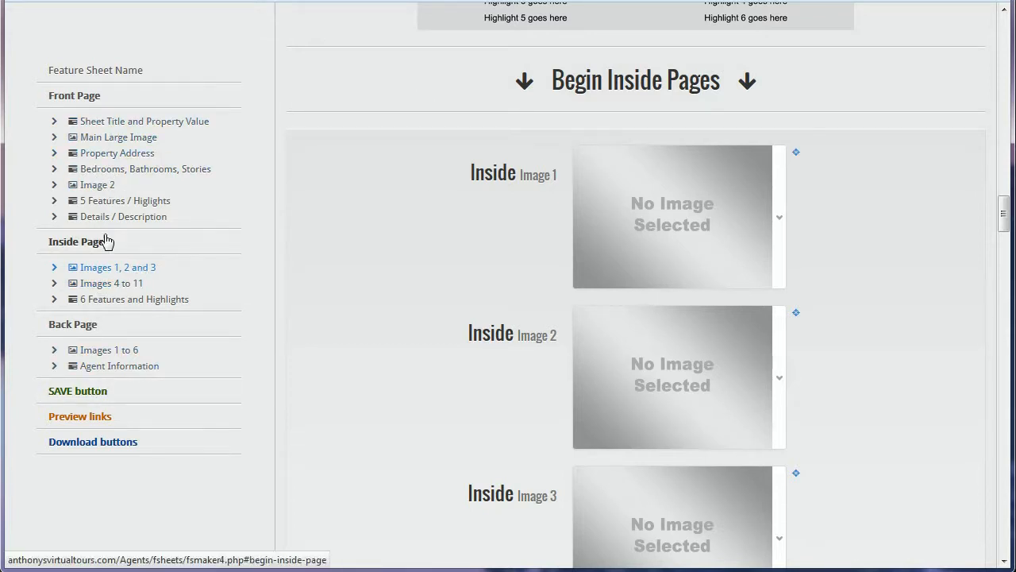
Step: Save the feature sheet, acknowledge the saved alert, and view the Crimson preview
click(98, 395)
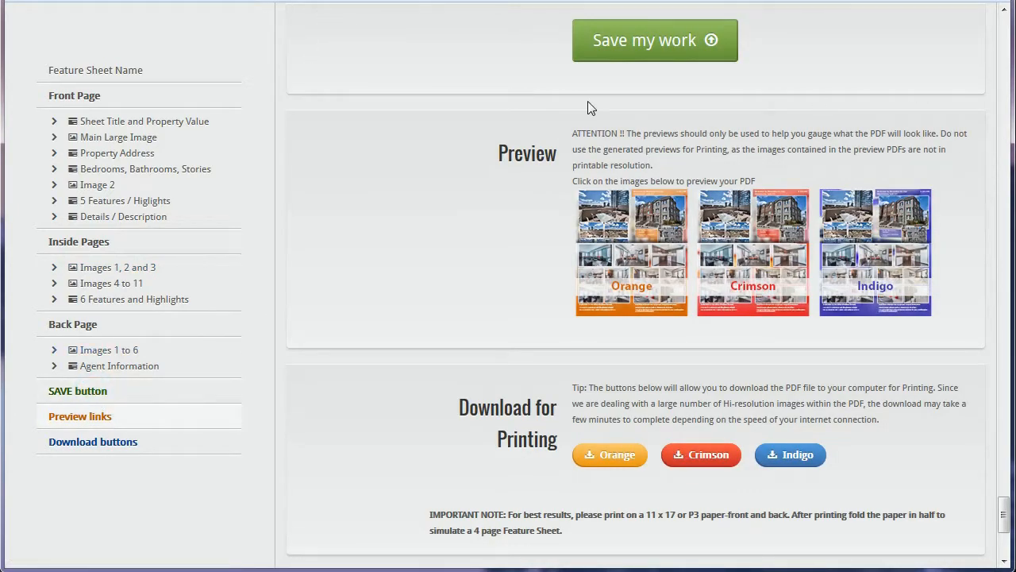
click(666, 46)
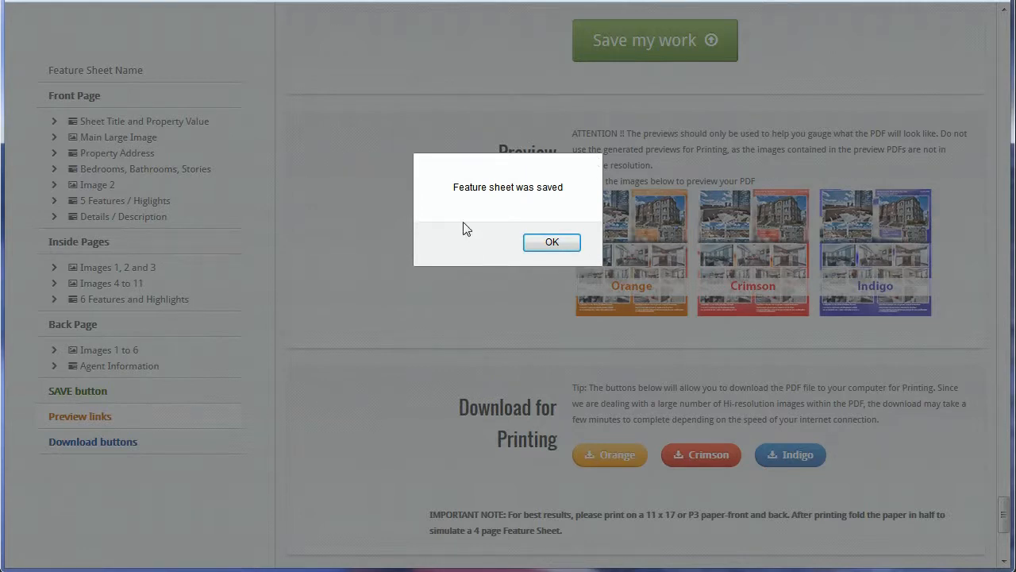
click(556, 243)
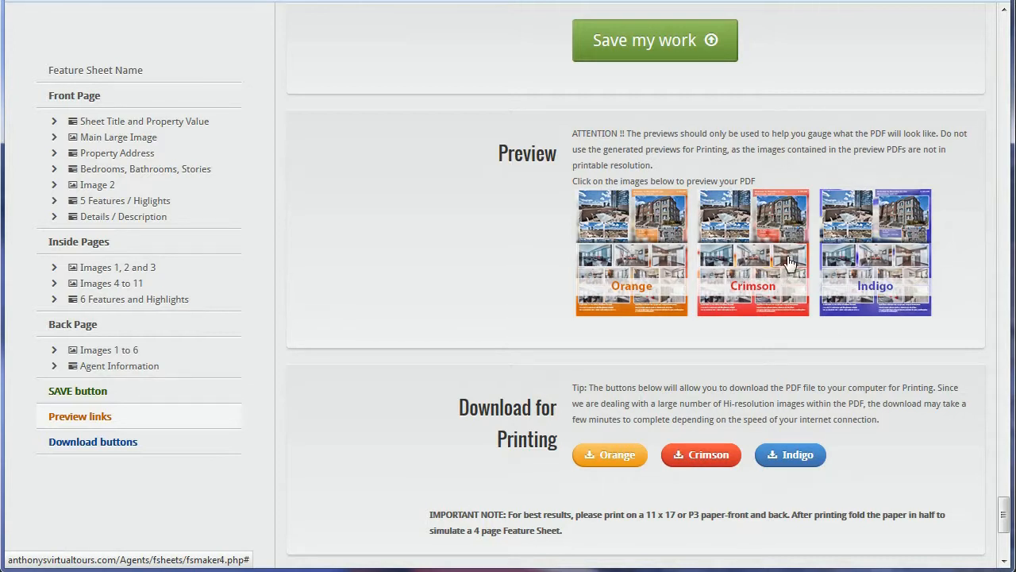
click(768, 275)
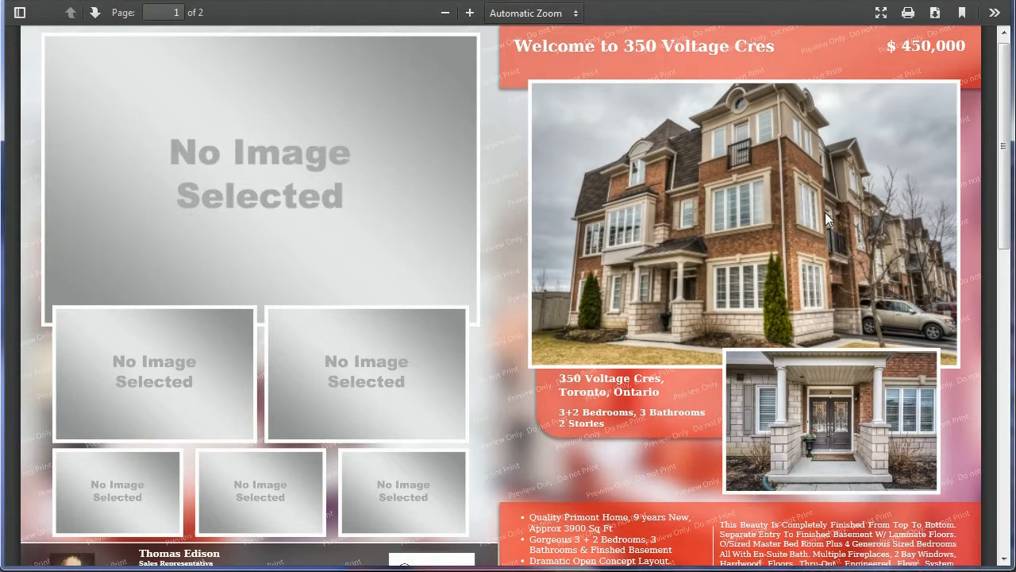
Step: Scroll through both pages of the crimson preview PDF
drag(1005, 117, 1007, 122)
mouse_move(1004, 137)
mouse_down()
mouse_move(1005, 152)
mouse_move(1006, 119)
mouse_move(1005, 200)
mouse_move(1006, 142)
mouse_up()
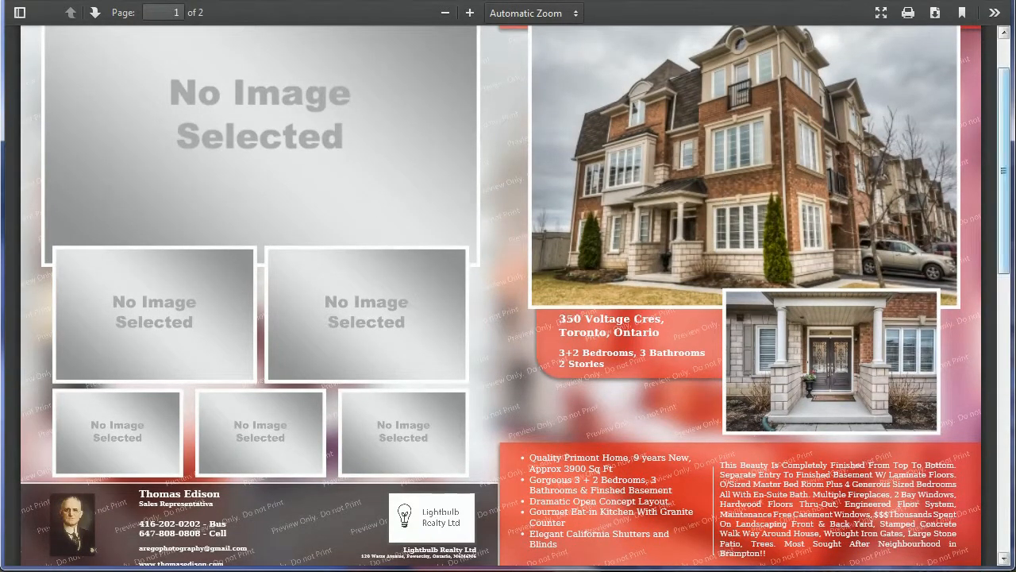
drag(1005, 145, 999, 410)
scroll(425, 333, up, 2)
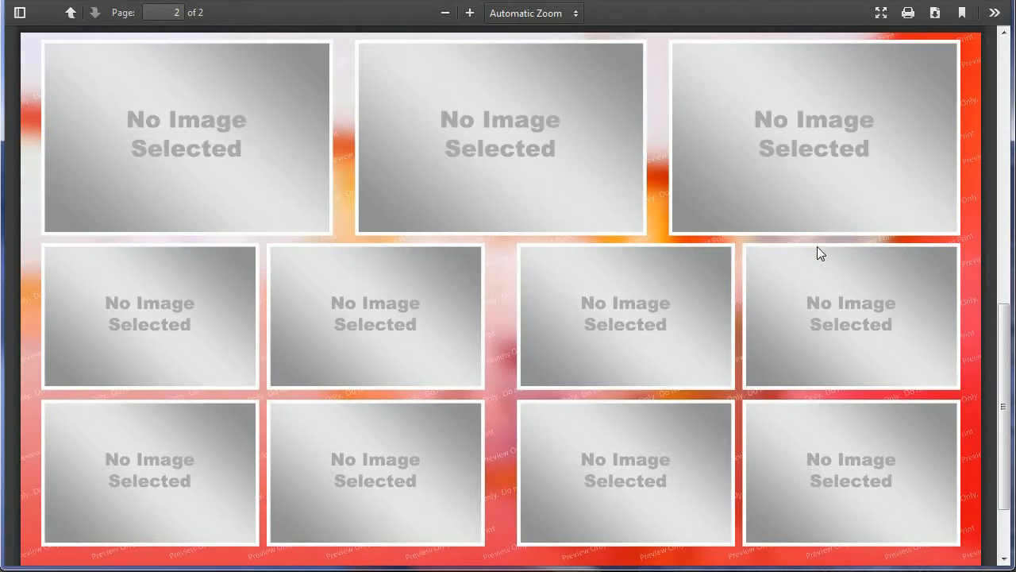
scroll(799, 349, down, 3)
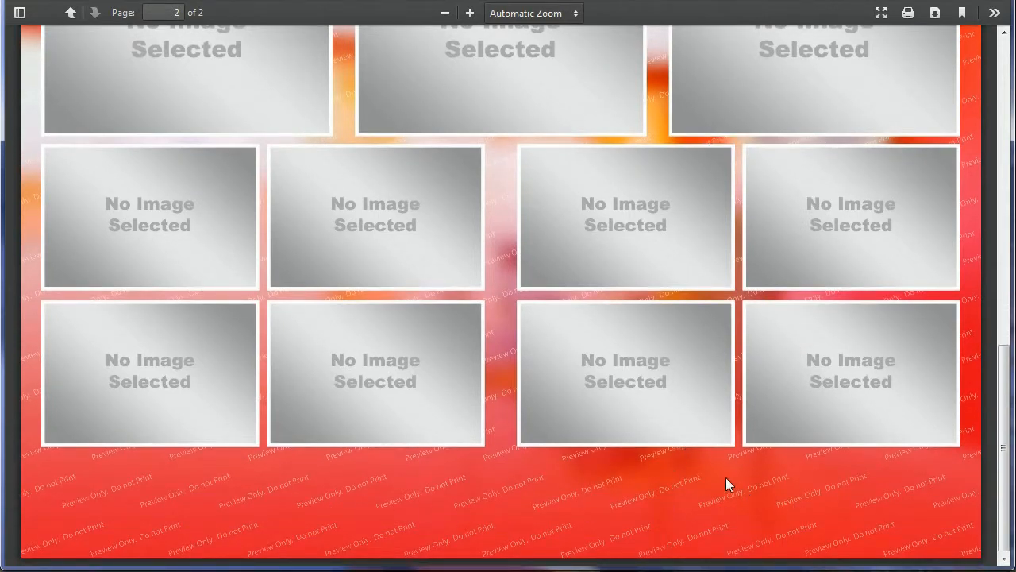
scroll(726, 477, up, 2)
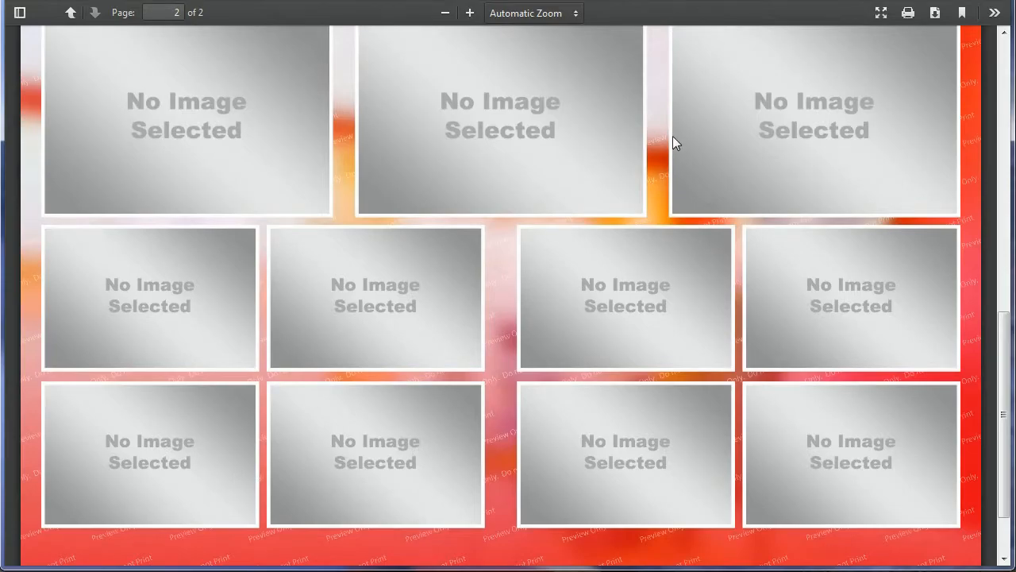
scroll(668, 136, up, 13)
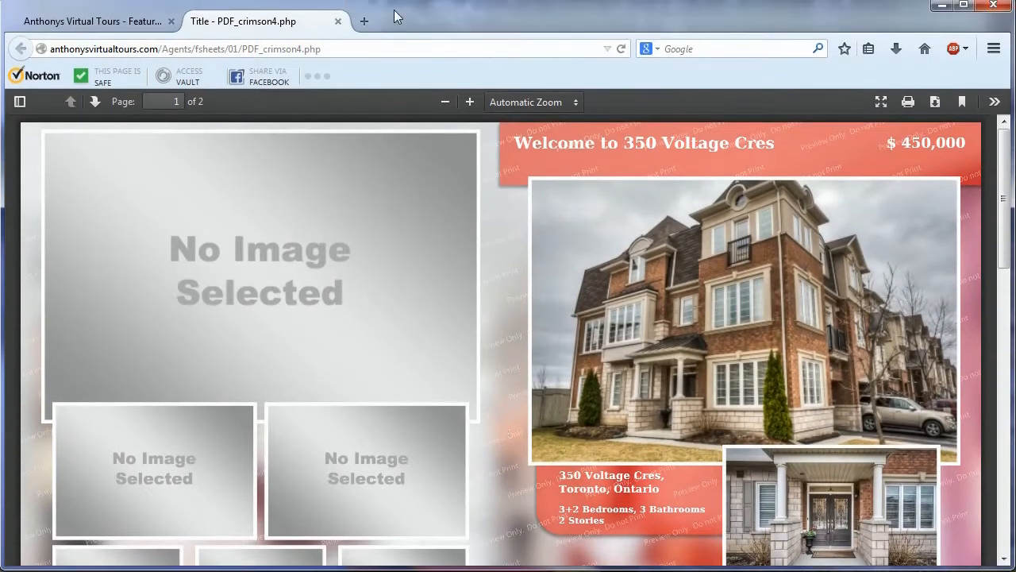
Step: Flip to the editor tab and back, then close the crimson preview tab
click(127, 17)
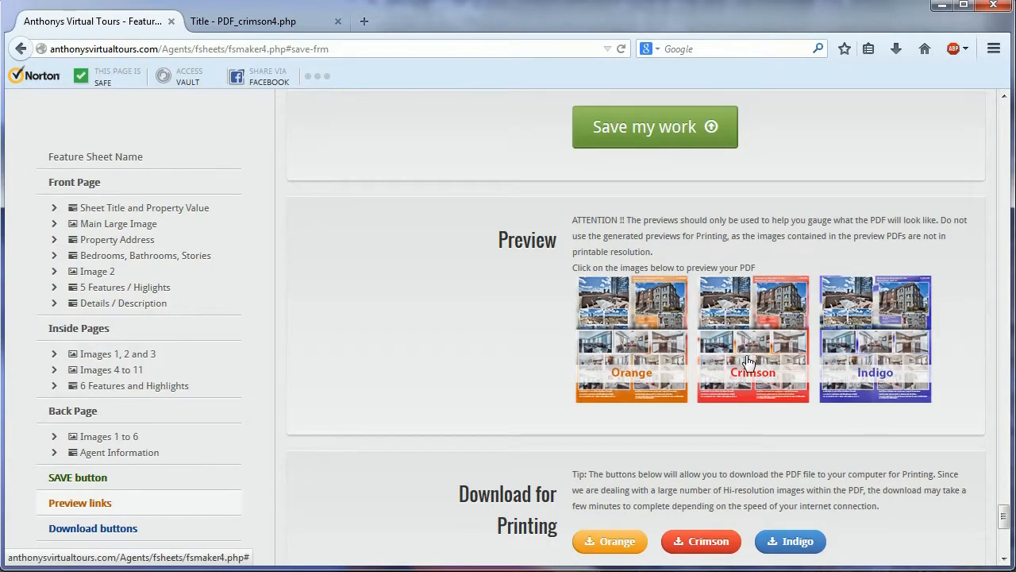
click(275, 29)
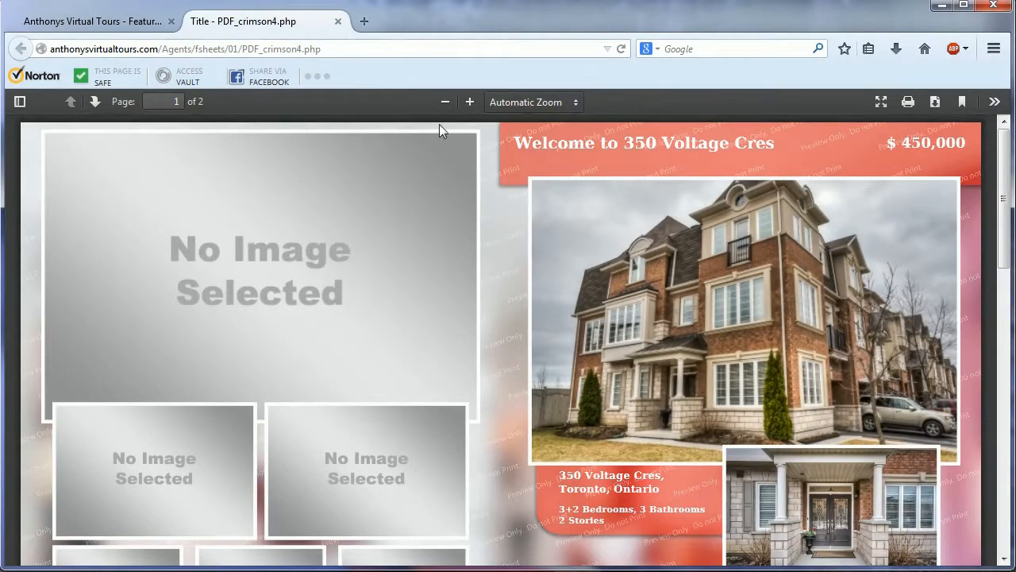
click(338, 22)
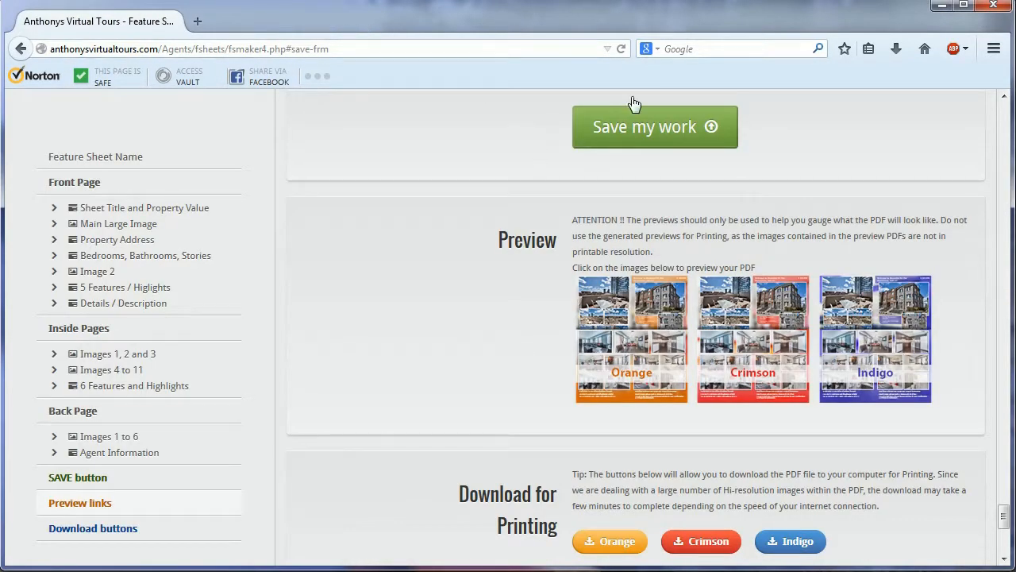
Step: Switch the browser to full screen and jump to the Inside Pages part of the form
key(F11)
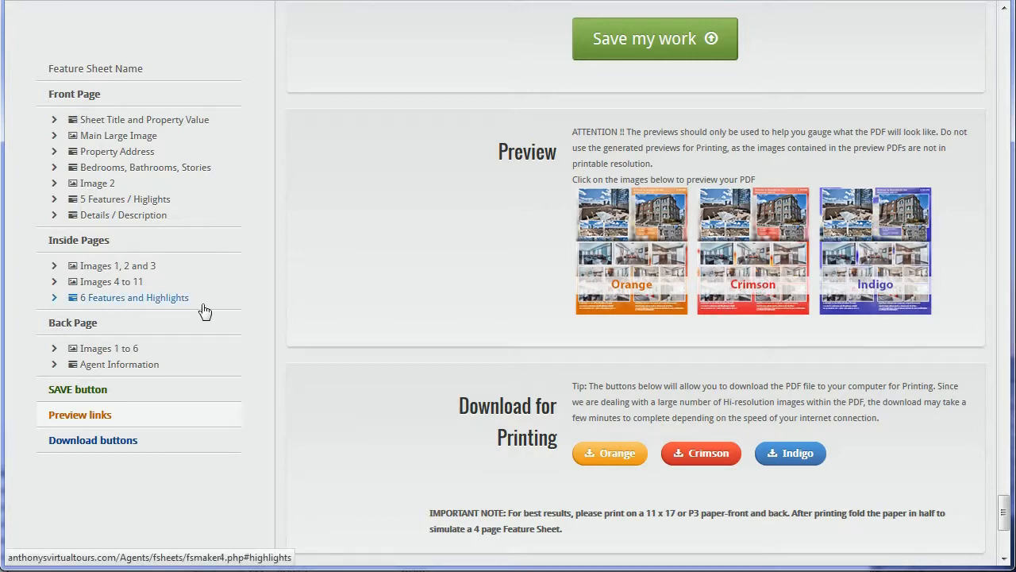
click(92, 243)
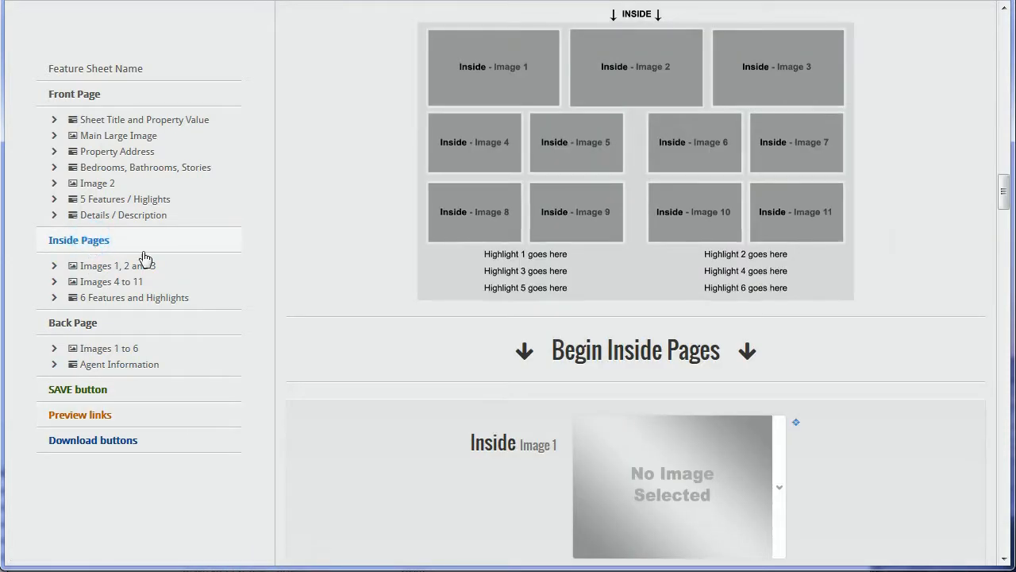
Step: Set Inside Images 1–3 to the entrance, stairs and dining-room photos
scroll(884, 222, down, 5)
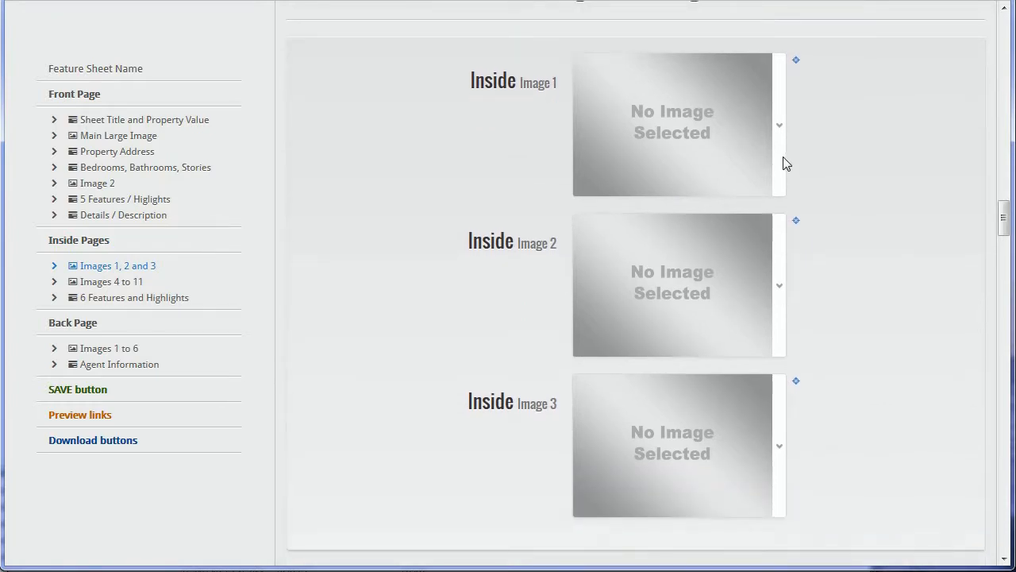
click(778, 164)
drag(793, 213, 793, 239)
click(767, 272)
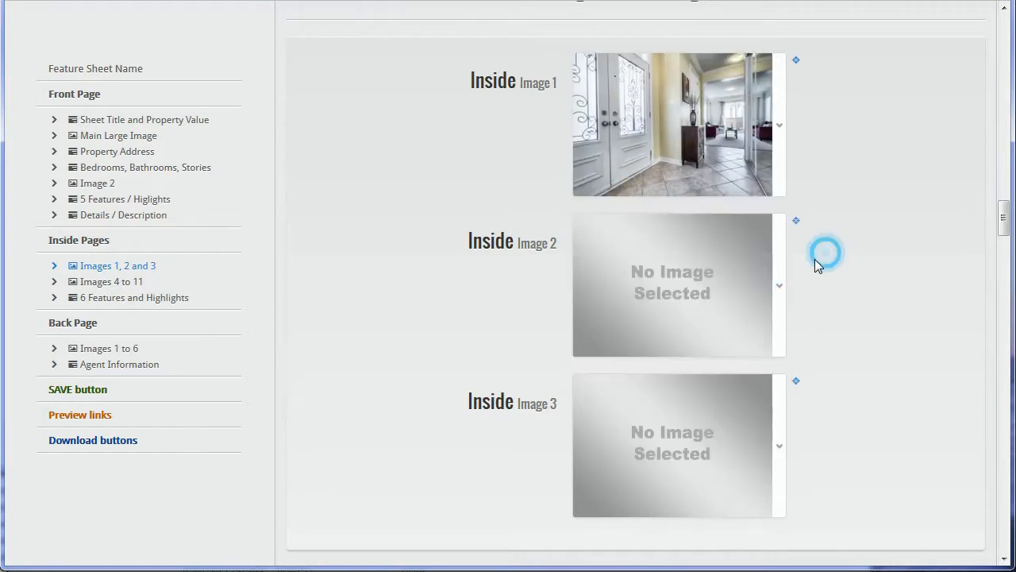
scroll(802, 238, down, 2)
click(782, 127)
drag(794, 199, 795, 234)
click(774, 309)
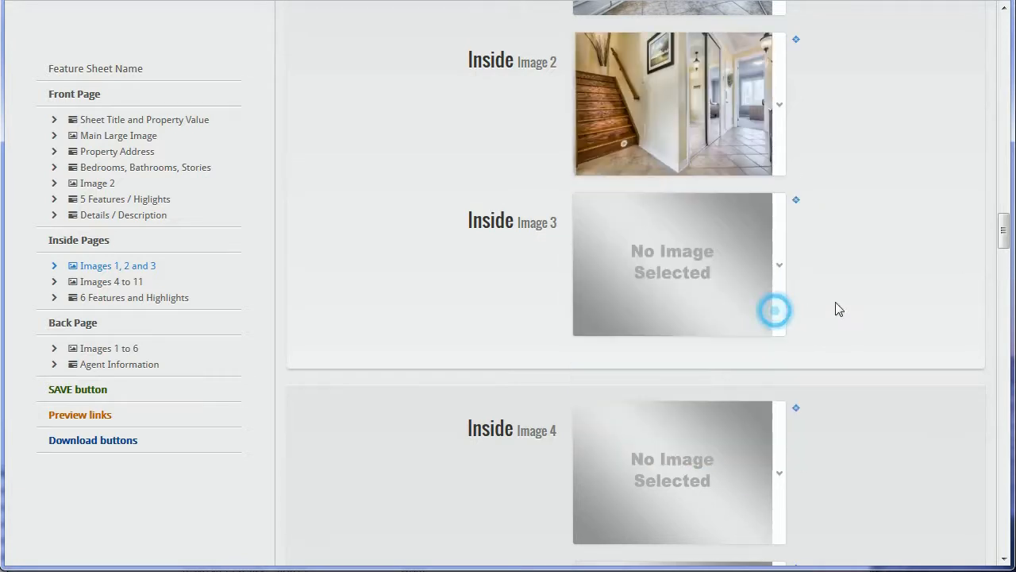
click(781, 284)
drag(792, 349, 793, 372)
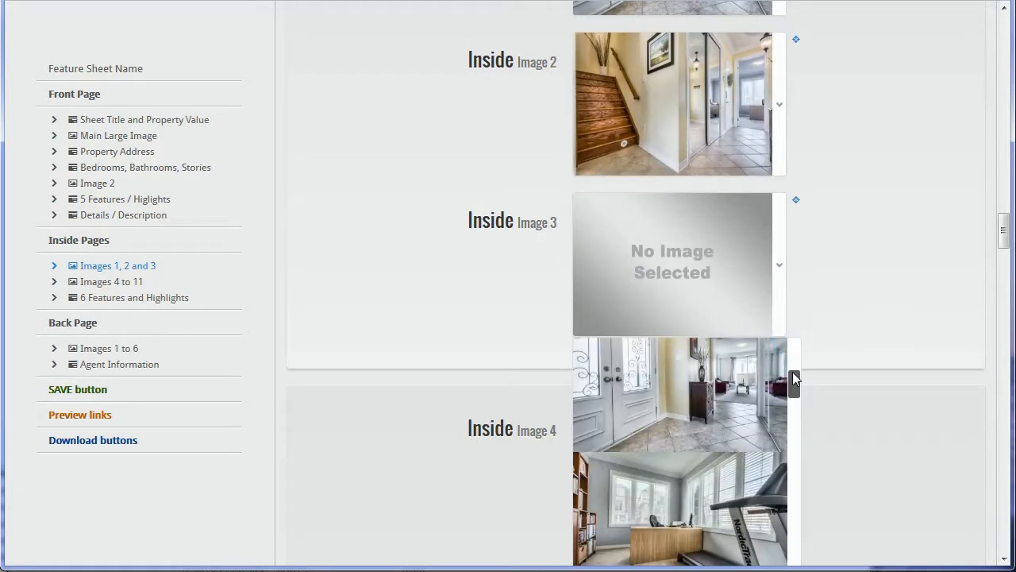
scroll(754, 476, down, 3)
click(754, 468)
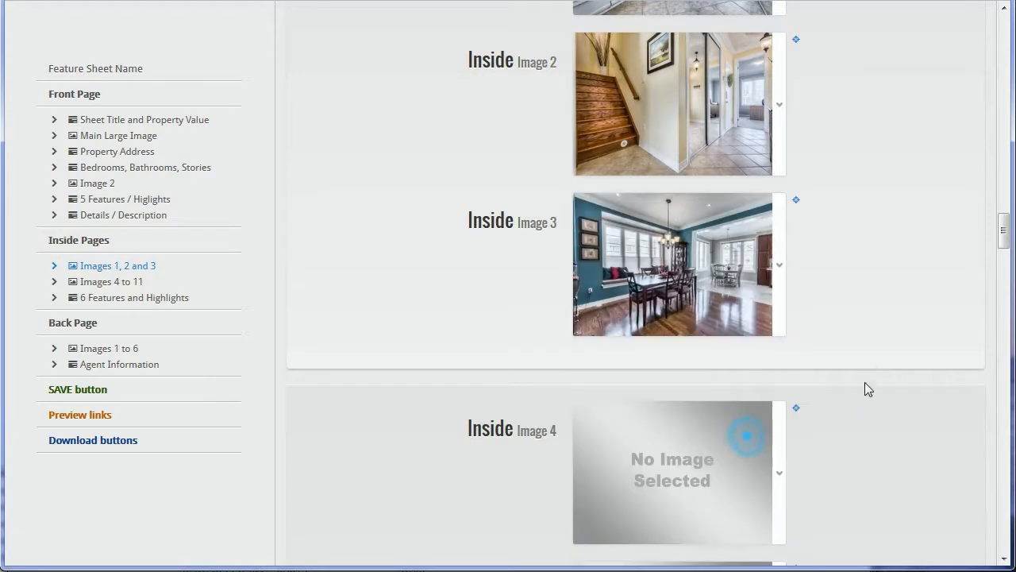
Step: View the Inside pages layout mockup enlarged, then close it
scroll(855, 290, up, 2)
scroll(852, 285, up, 2)
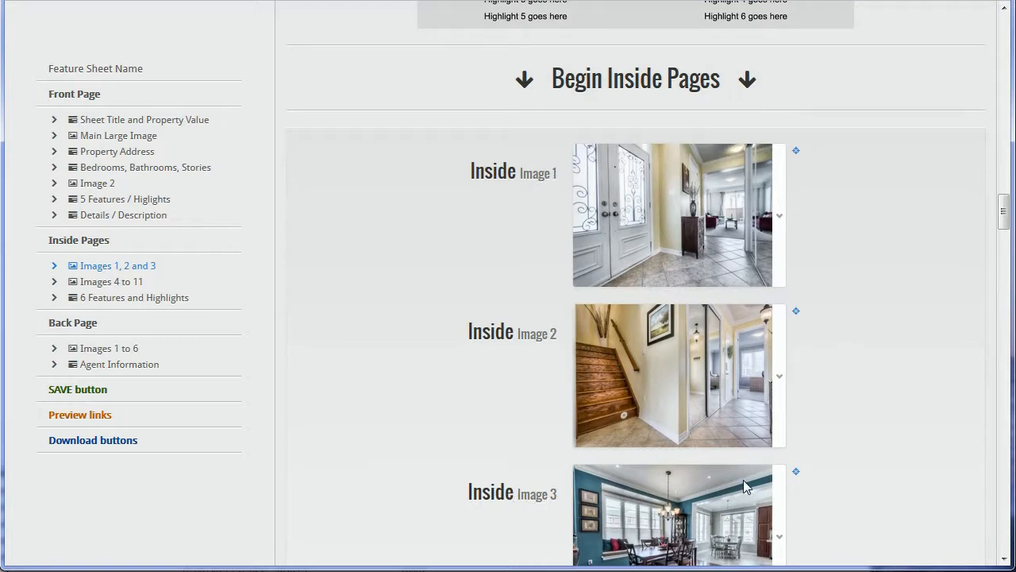
scroll(824, 424, down, 1)
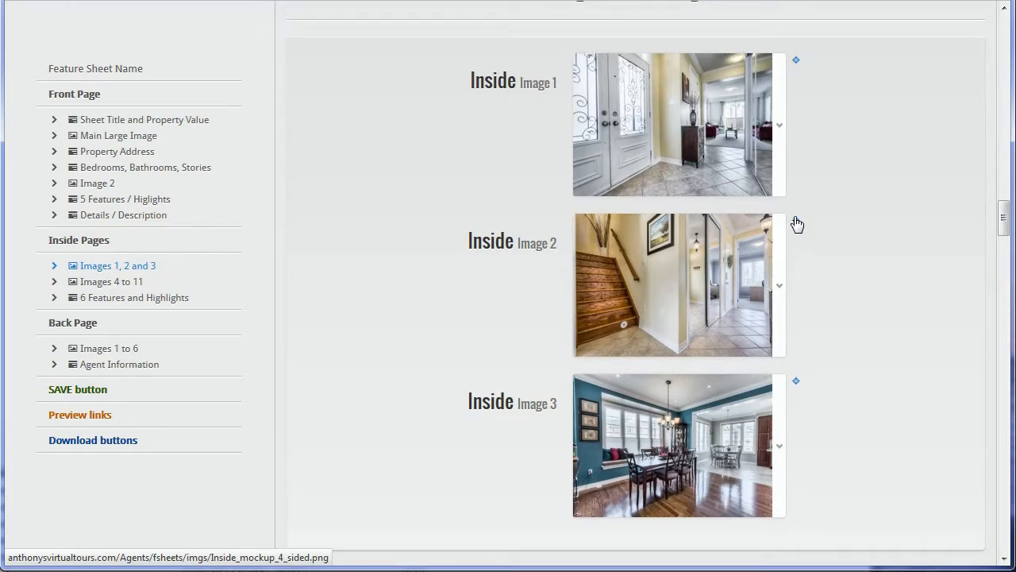
click(797, 222)
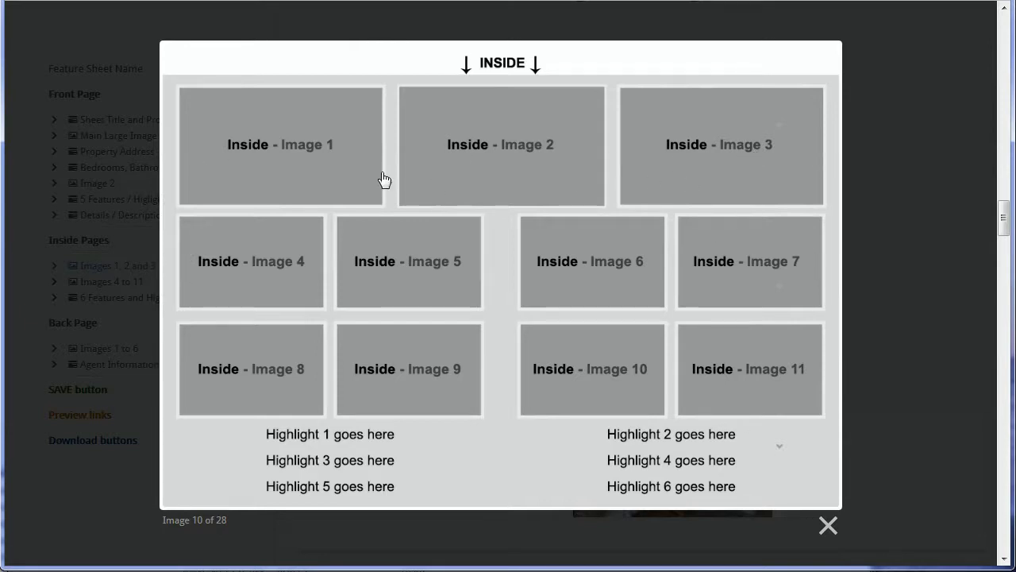
click(825, 523)
Step: Set Inside Images 4–7 to the red-sofa, office, bedroom and kids' bedroom photos
scroll(898, 392, down, 2)
scroll(898, 391, down, 2)
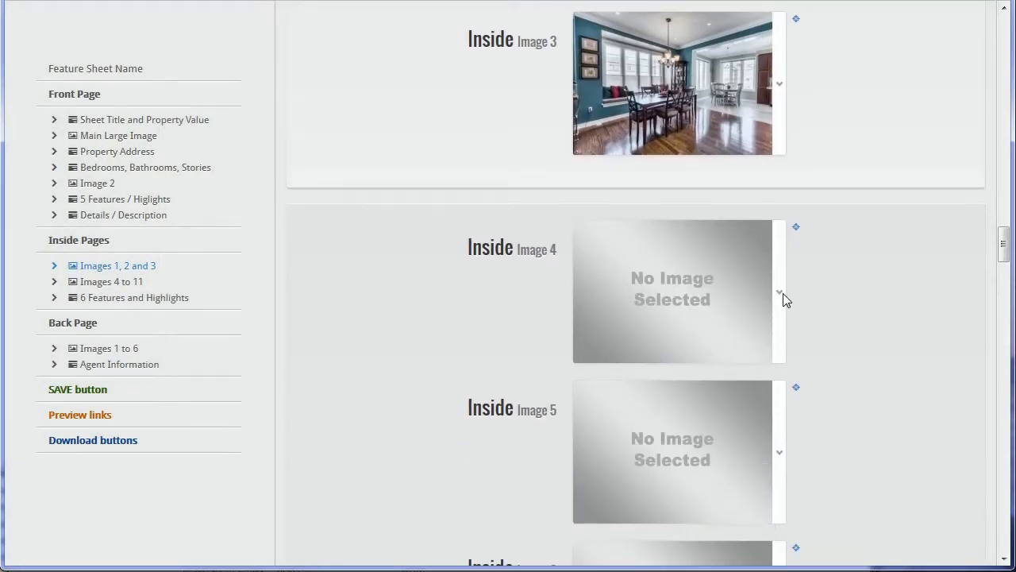
scroll(786, 278, down, 2)
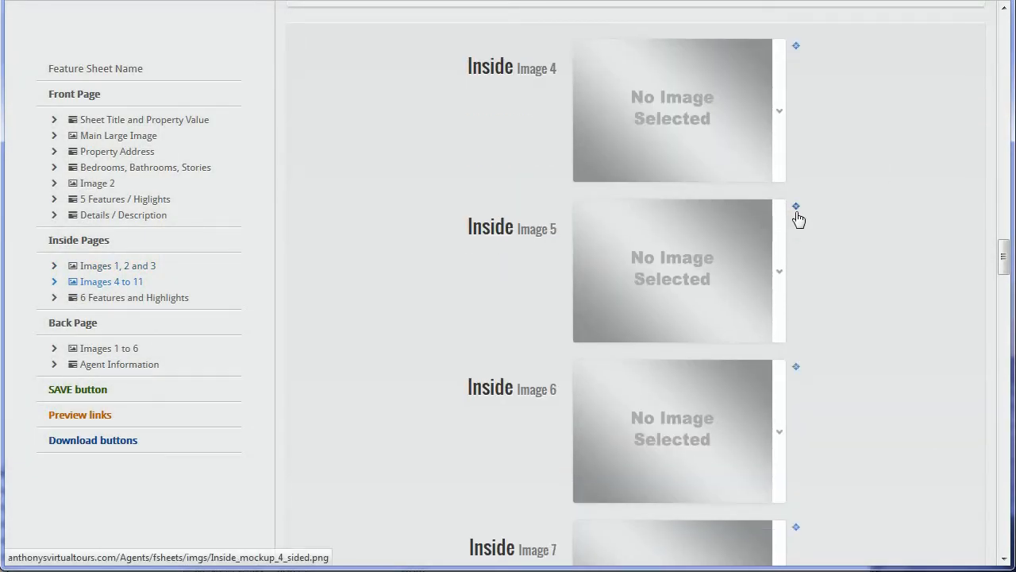
scroll(797, 213, down, 1)
click(779, 108)
drag(792, 177, 794, 198)
click(755, 271)
scroll(801, 263, up, 5)
scroll(802, 266, down, 5)
click(781, 249)
drag(795, 330, 793, 377)
click(766, 382)
scroll(797, 311, down, 2)
click(782, 253)
drag(794, 328, 786, 465)
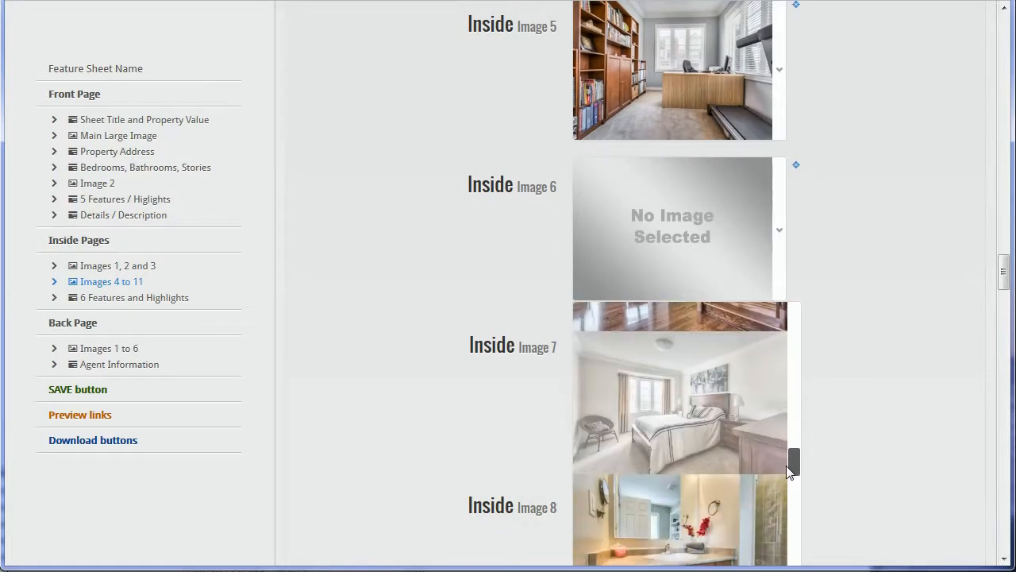
click(766, 424)
scroll(825, 402, down, 1)
scroll(826, 402, down, 1)
click(782, 204)
drag(793, 295, 796, 484)
click(738, 362)
Step: Set Inside Images 8–11 to the living-room, fireplace, bedroom and master bedroom photos
scroll(838, 350, down, 2)
click(781, 240)
drag(791, 302, 801, 390)
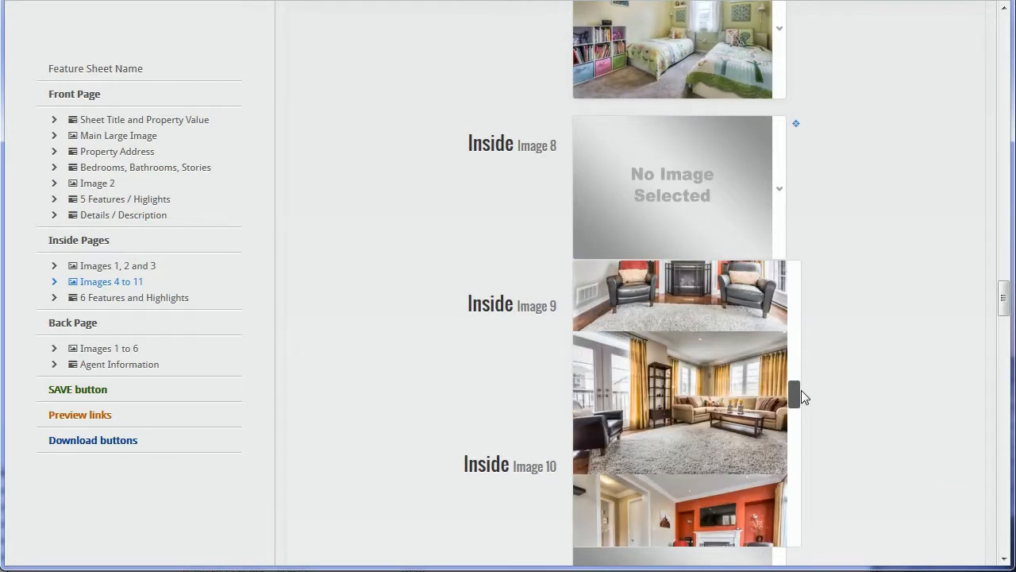
click(787, 389)
scroll(790, 393, down, 2)
click(787, 290)
drag(797, 265, 790, 381)
click(755, 336)
scroll(762, 254, down, 2)
click(768, 173)
drag(793, 234, 783, 416)
click(749, 379)
scroll(764, 302, down, 2)
click(777, 234)
drag(792, 302, 794, 507)
click(730, 365)
scroll(888, 328, up, 1)
scroll(885, 328, down, 1)
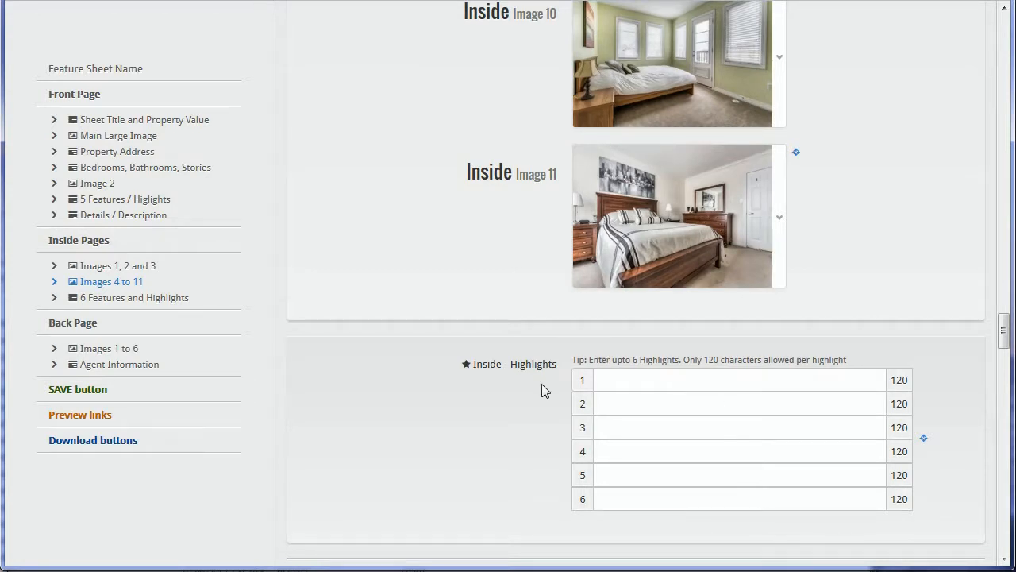
Step: Compare the front page features and highlights against the Inside Highlights fields
click(132, 299)
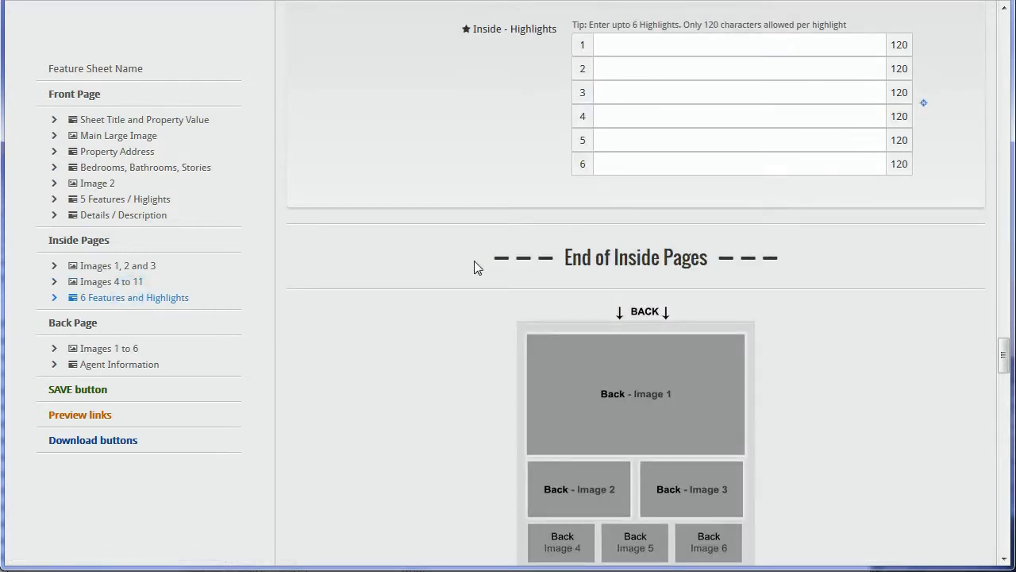
click(627, 54)
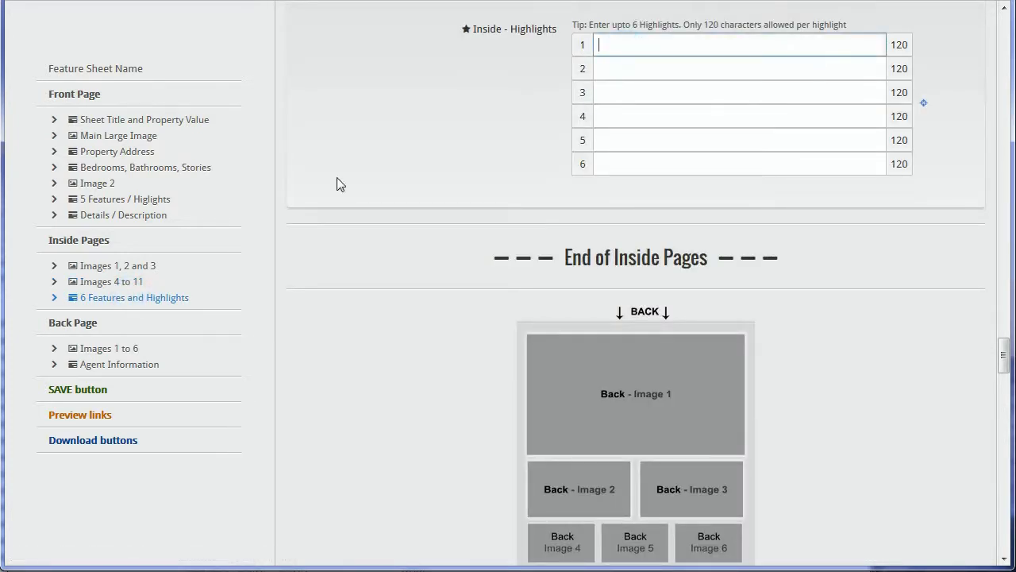
click(97, 199)
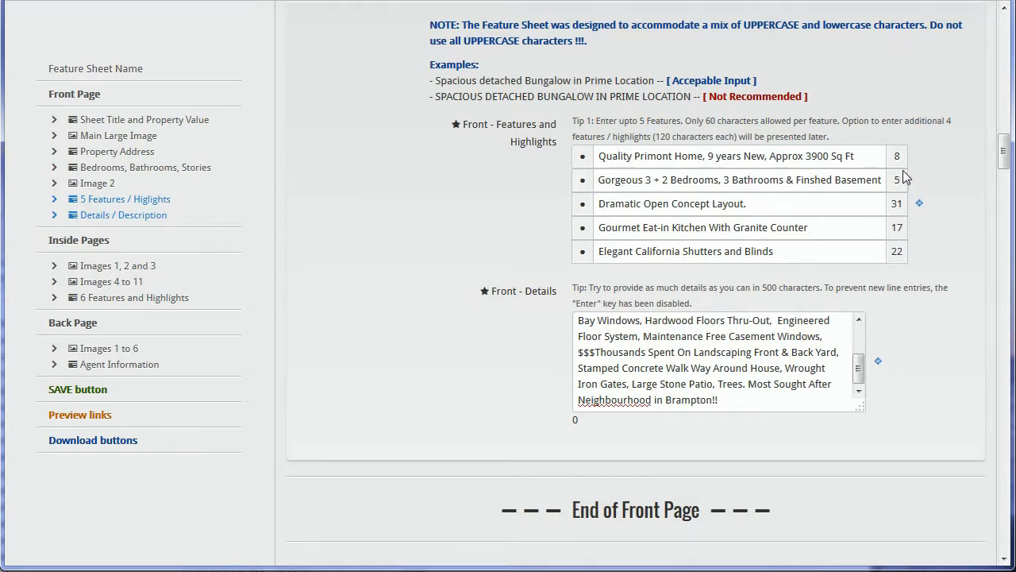
click(128, 297)
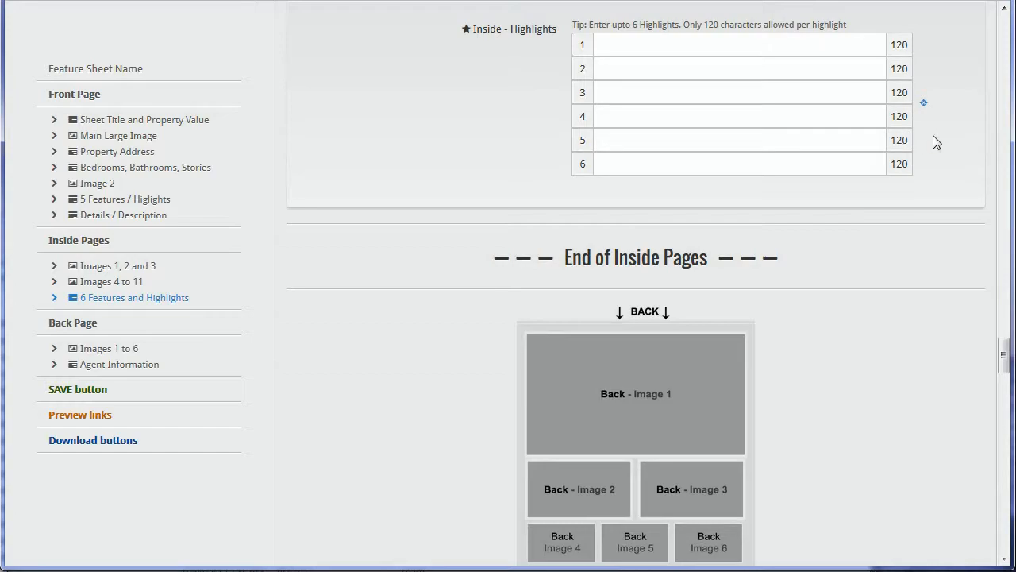
Step: Check the enlarged Inside mockup, then enter six highlights, from stainless steel appliances to the warranty rating
click(923, 103)
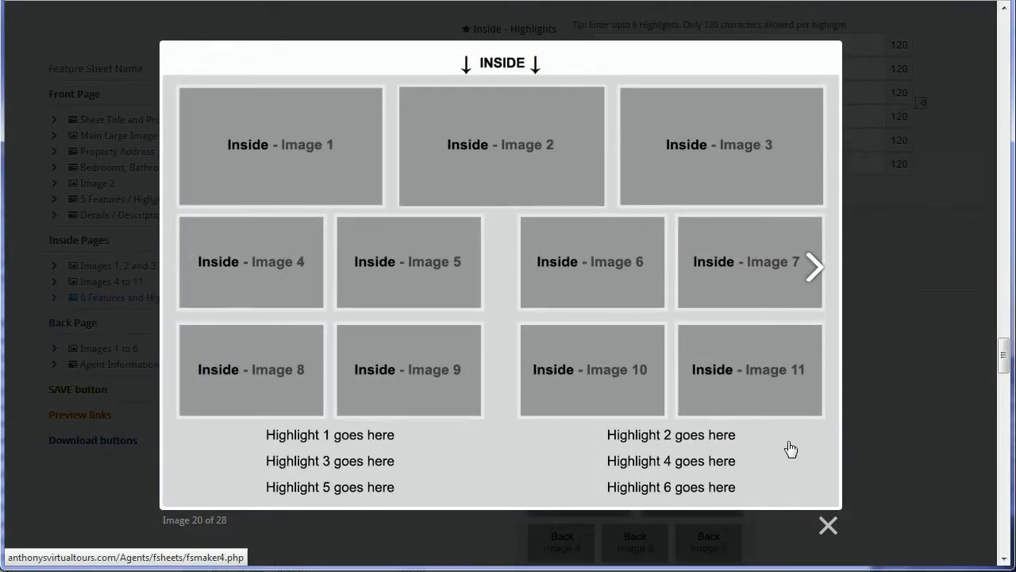
click(828, 520)
click(684, 52)
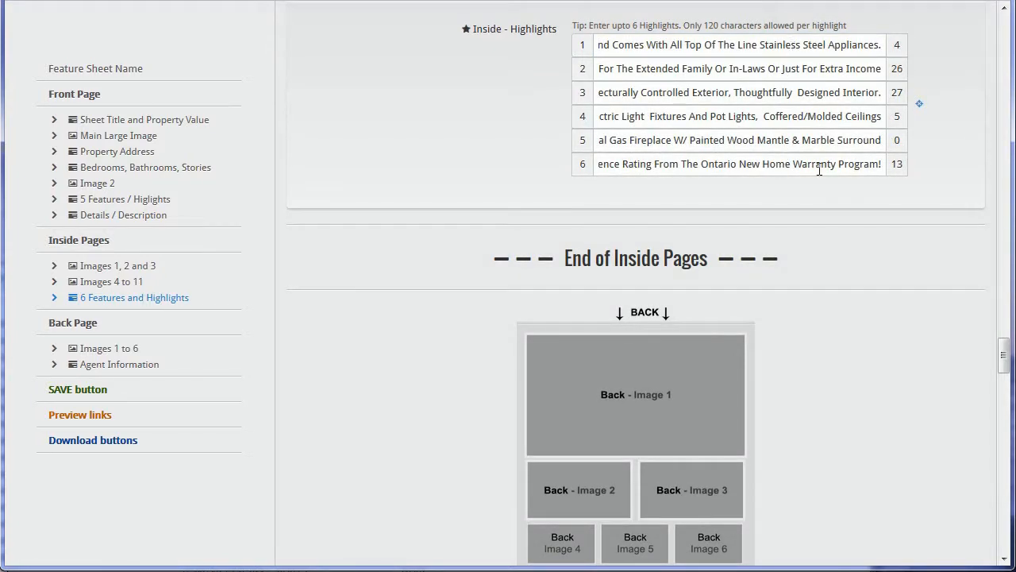
drag(787, 256, 514, 253)
Step: Save the sheet with Save my work and acknowledge the 'Feature sheet was saved' alert
click(497, 244)
scroll(714, 317, down, 1)
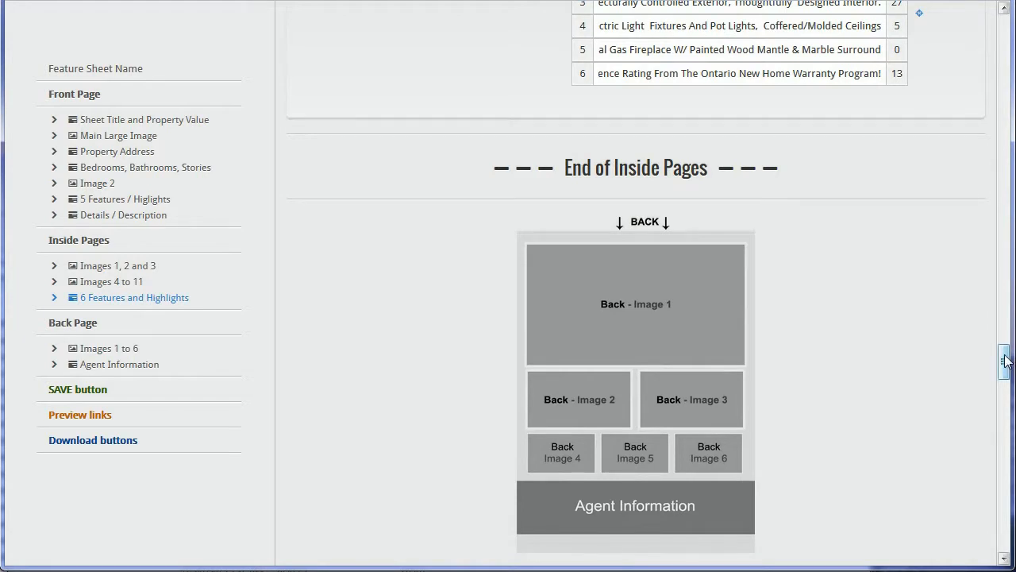
drag(1005, 361, 997, 492)
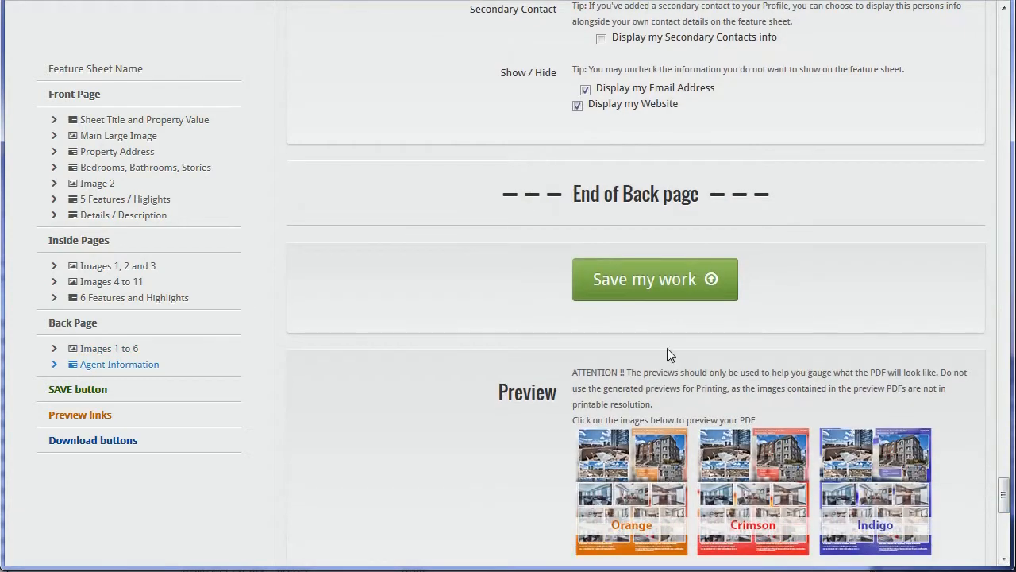
click(687, 279)
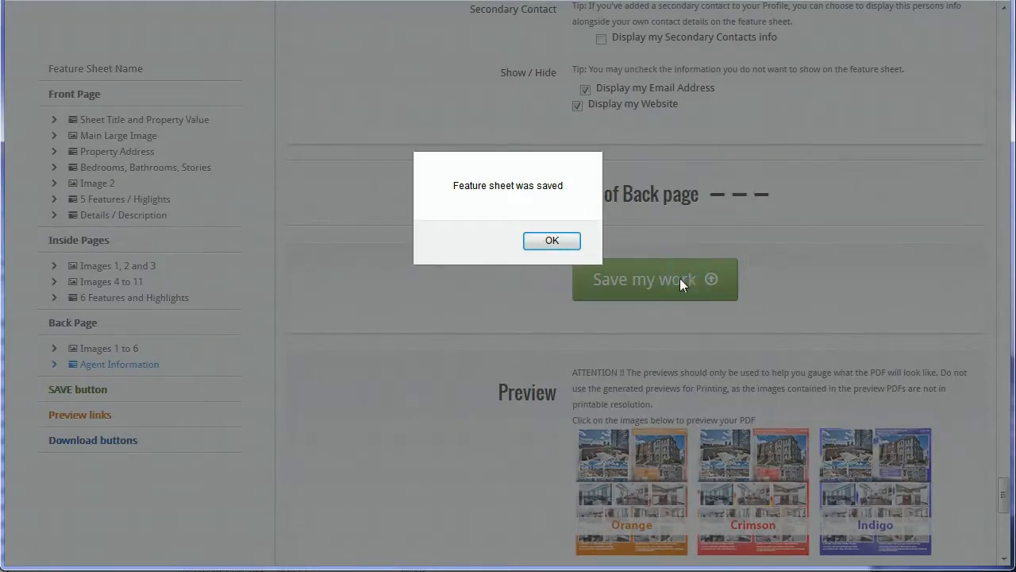
click(547, 240)
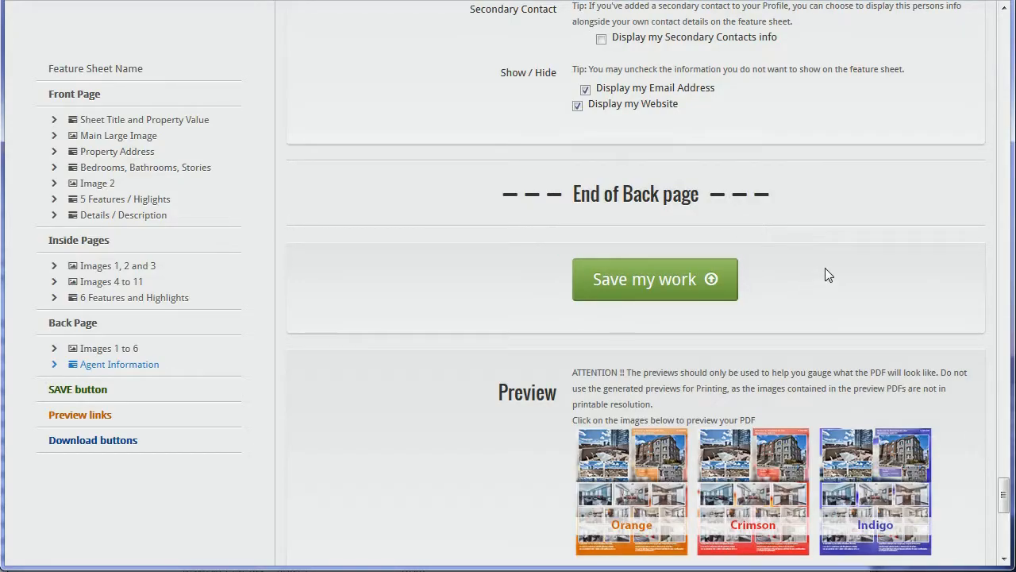
scroll(825, 275, down, 3)
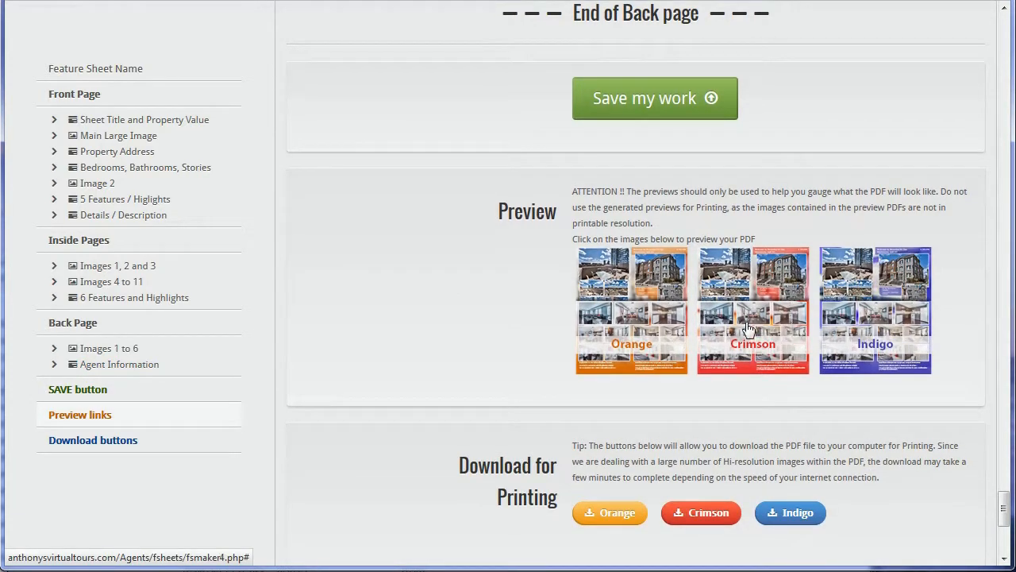
Step: Open the orange preview PDF, scroll through both pages, then return to the Feature Sheet Maker tab
click(662, 321)
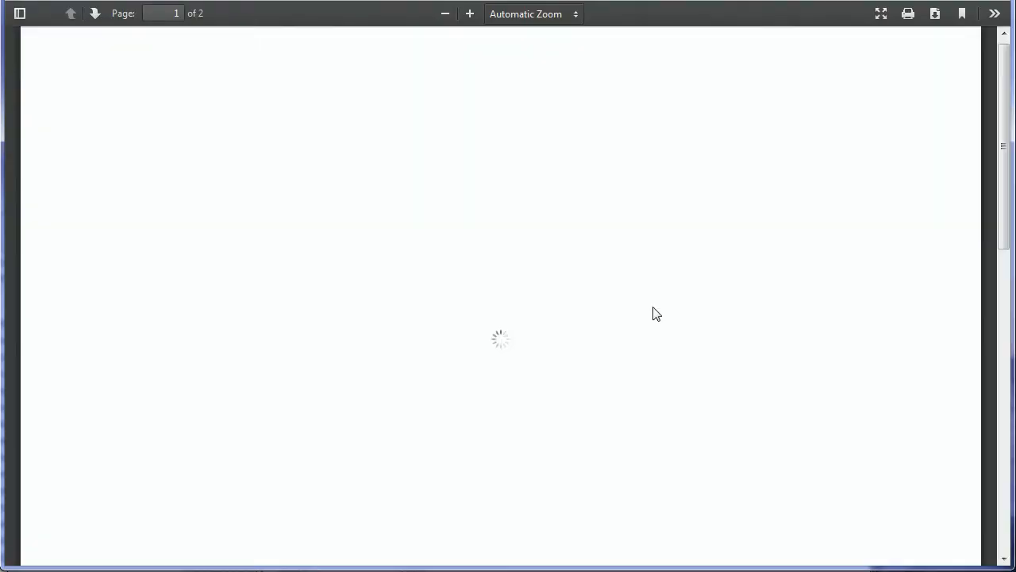
scroll(695, 299, down, 5)
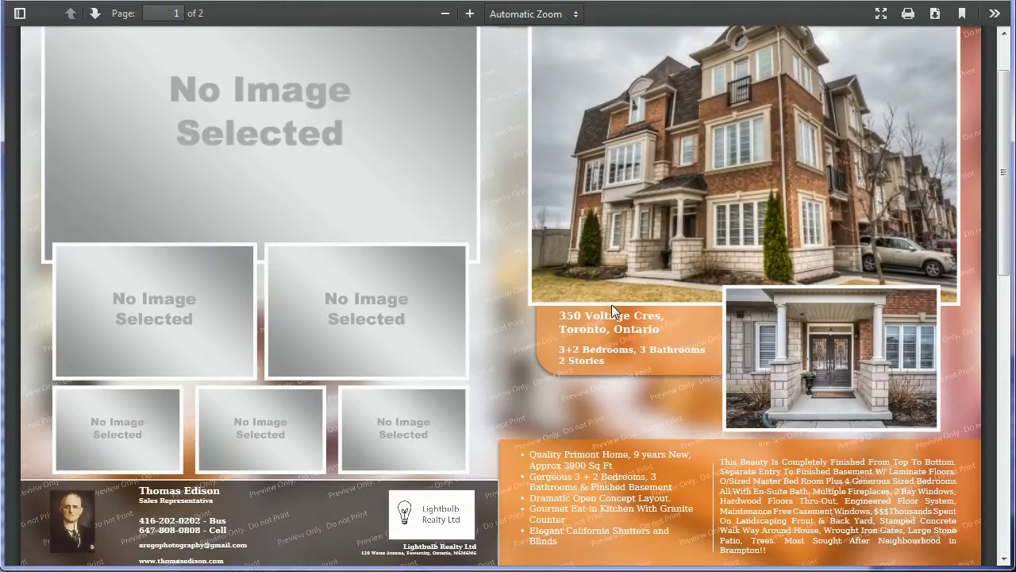
scroll(793, 297, down, 5)
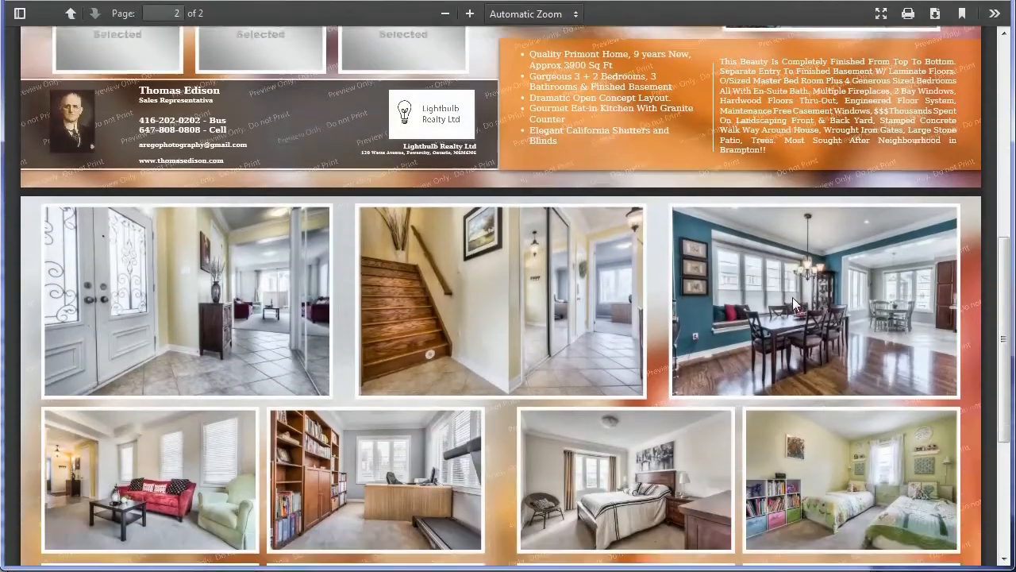
scroll(643, 339, down, 2)
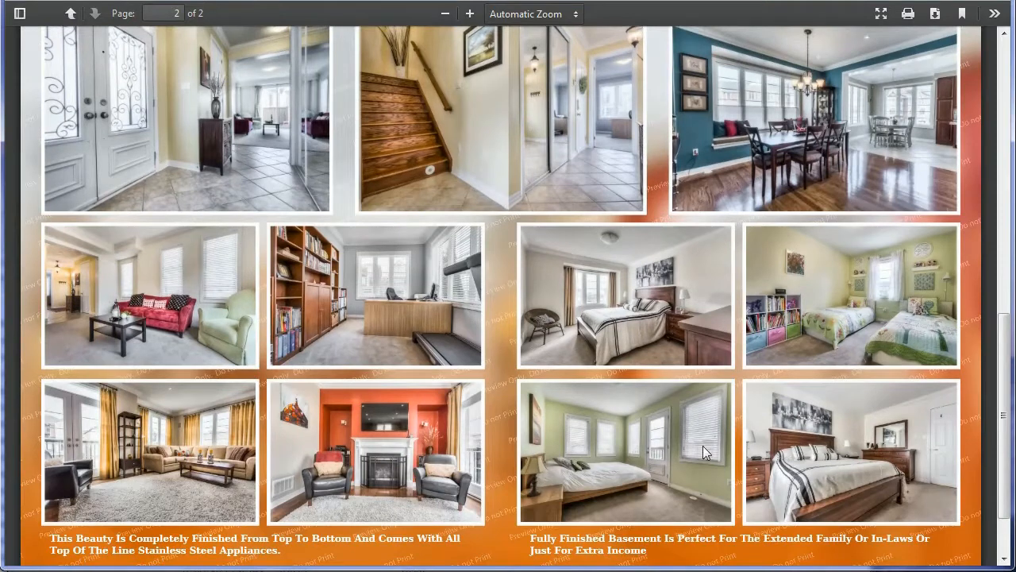
scroll(311, 427, down, 2)
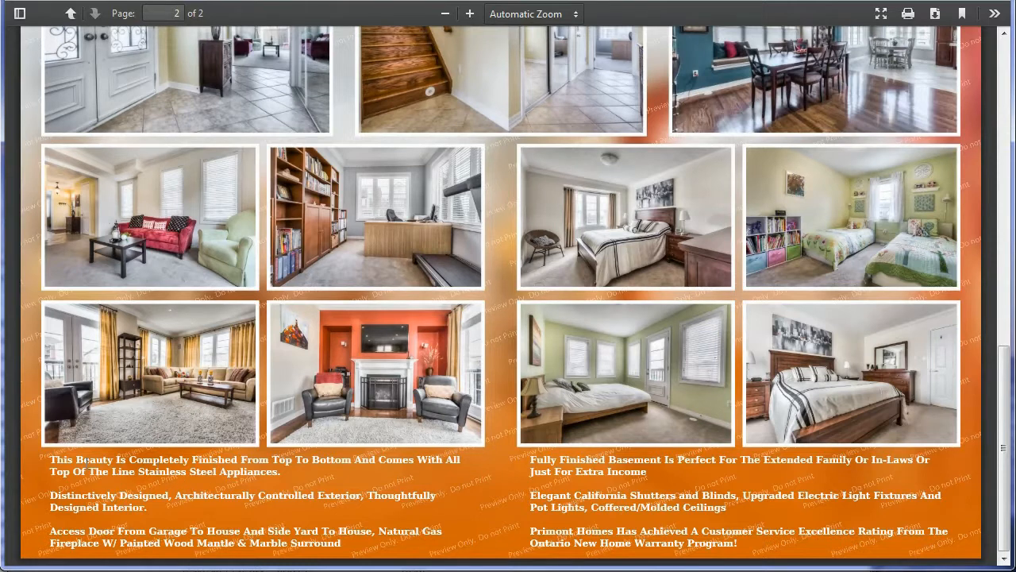
drag(50, 457, 740, 548)
click(745, 549)
click(692, 502)
scroll(697, 509, up, 5)
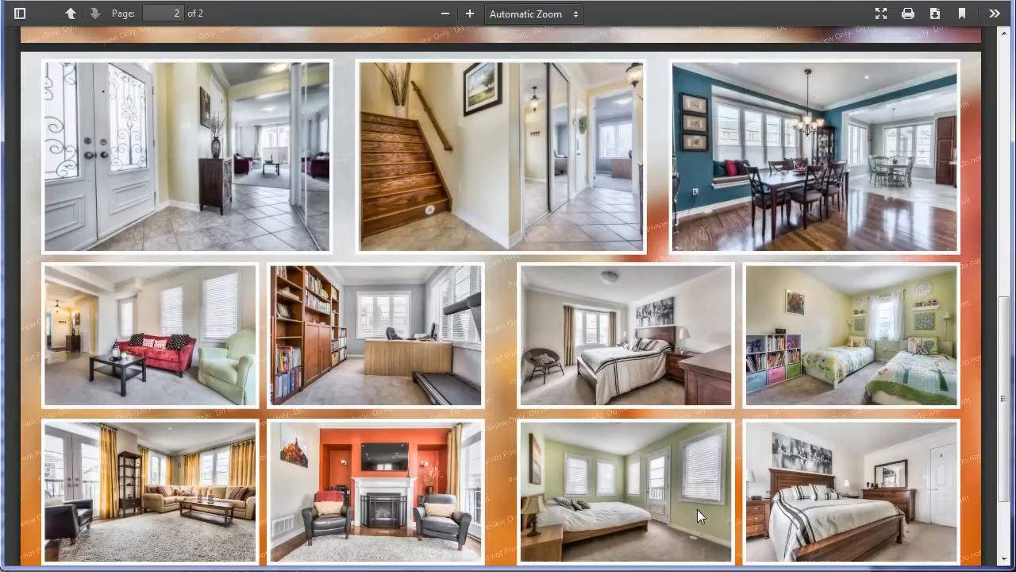
scroll(697, 509, up, 4)
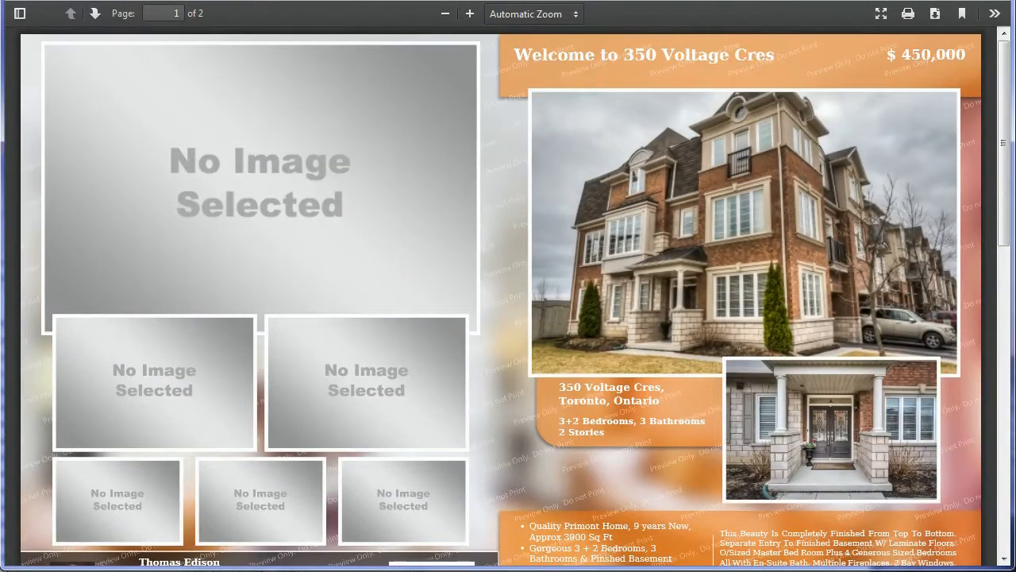
key(ctrl+shift+Tab)
drag(1003, 26, 1003, 351)
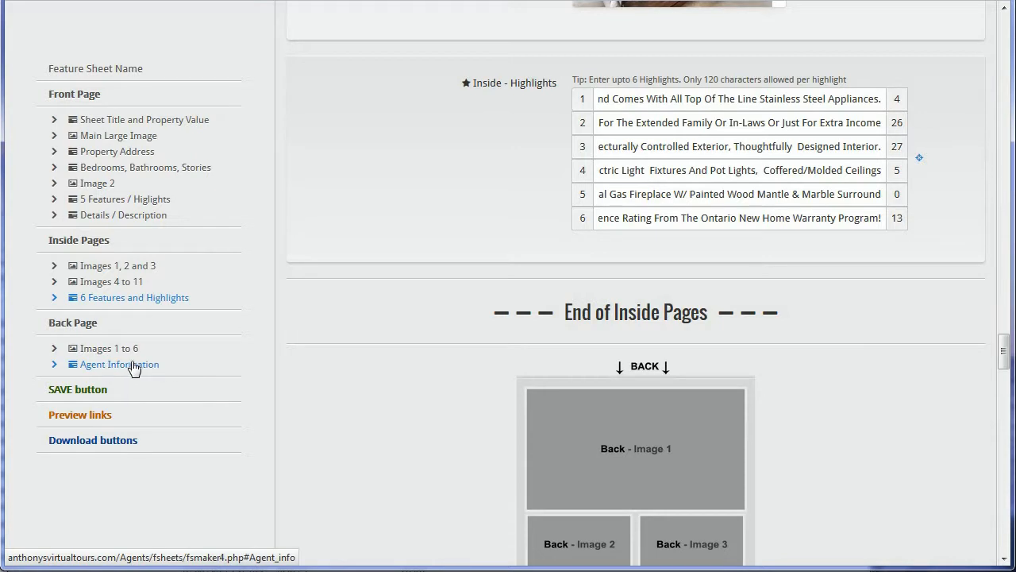
Step: Set Back Images 1–3 to the bathroom, laundry and bathtub photos
click(104, 349)
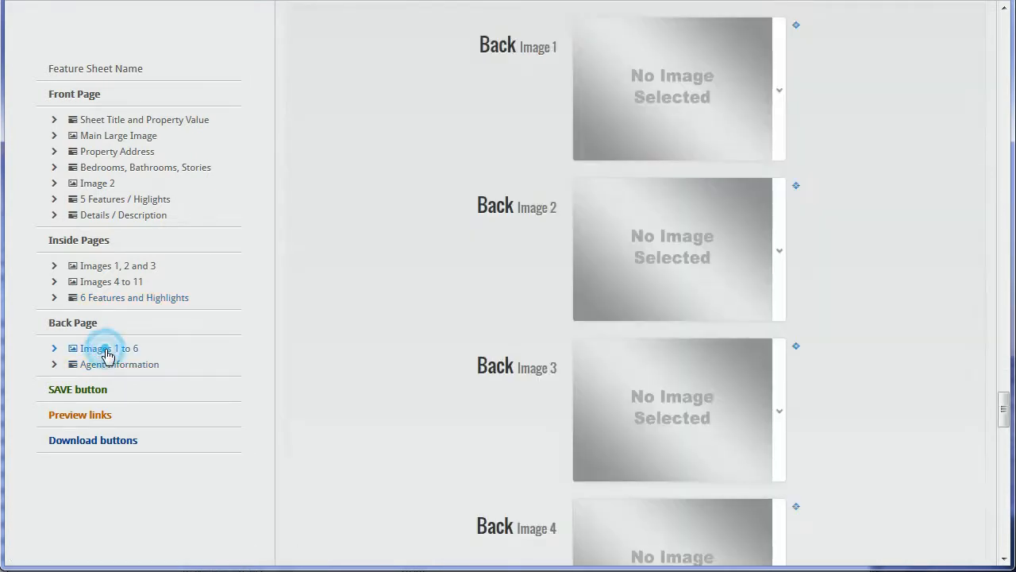
click(781, 127)
drag(795, 175, 794, 279)
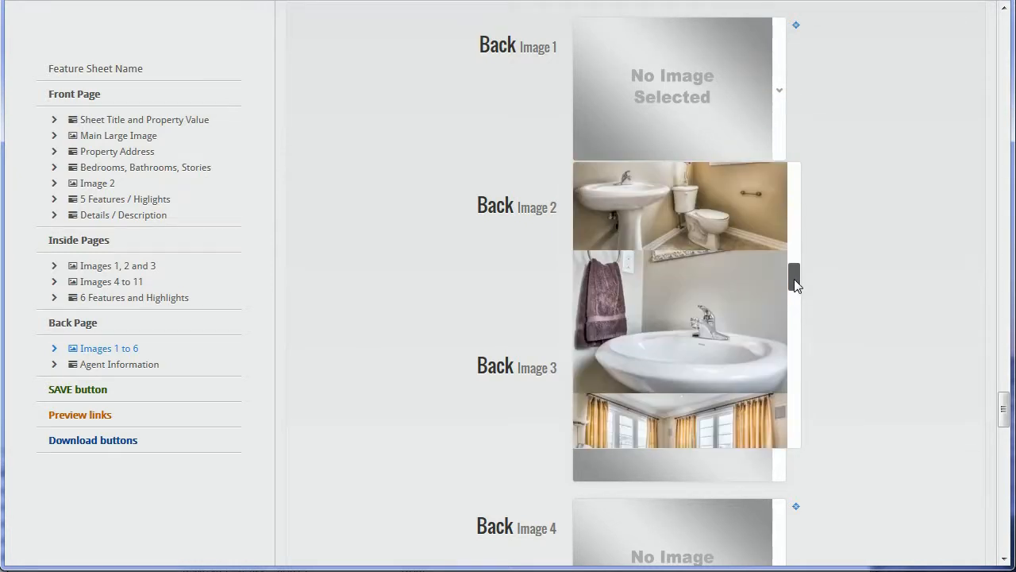
click(774, 238)
click(774, 249)
drag(797, 336, 786, 474)
click(752, 381)
scroll(842, 382, down, 4)
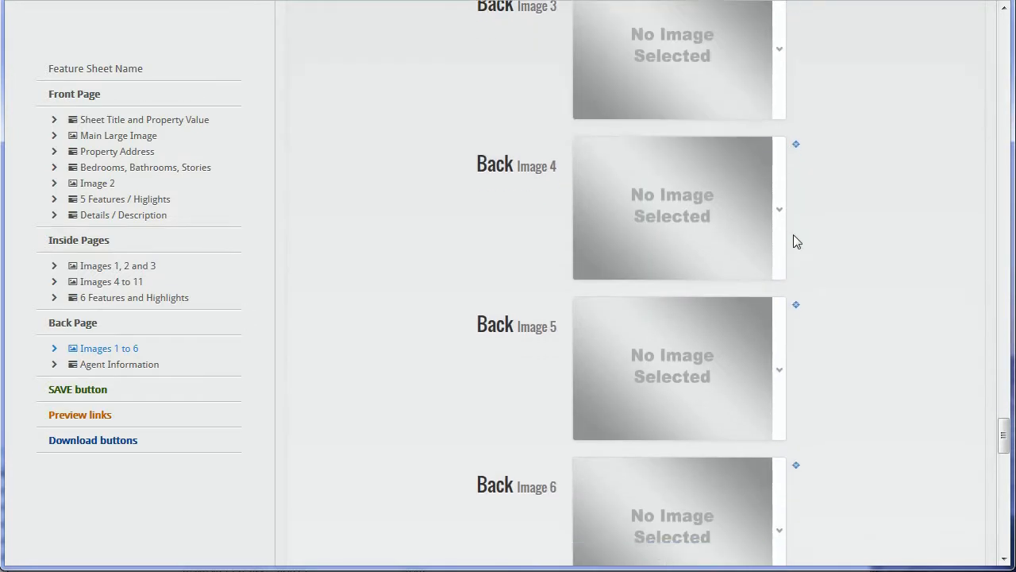
click(781, 151)
drag(793, 136, 781, 291)
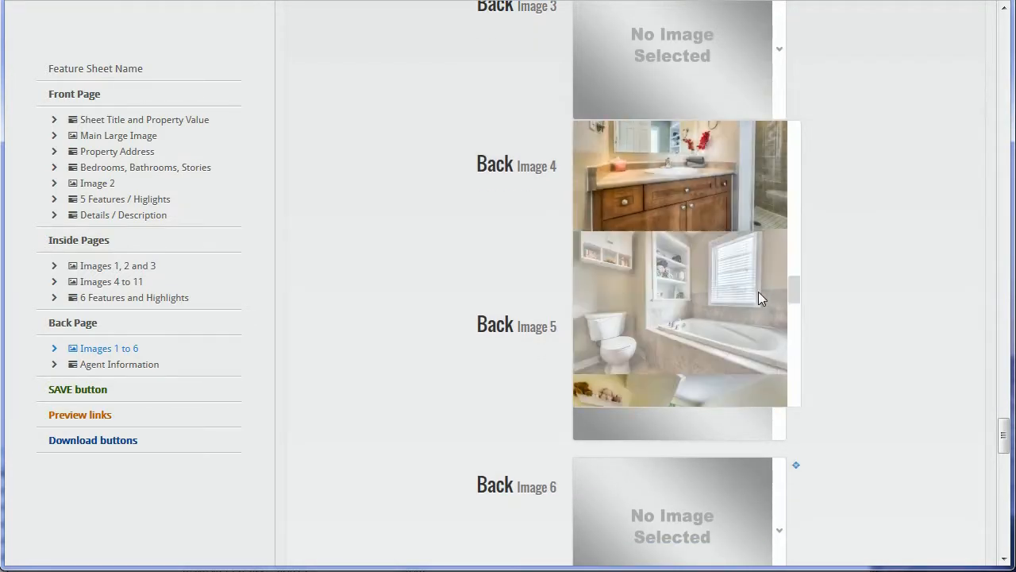
click(758, 292)
Step: Set Back Images 4–6 to the backyard patio, staircase and shed-and-patio photos
scroll(774, 206, down, 1)
click(778, 161)
drag(792, 212, 792, 414)
click(743, 336)
scroll(759, 208, down, 1)
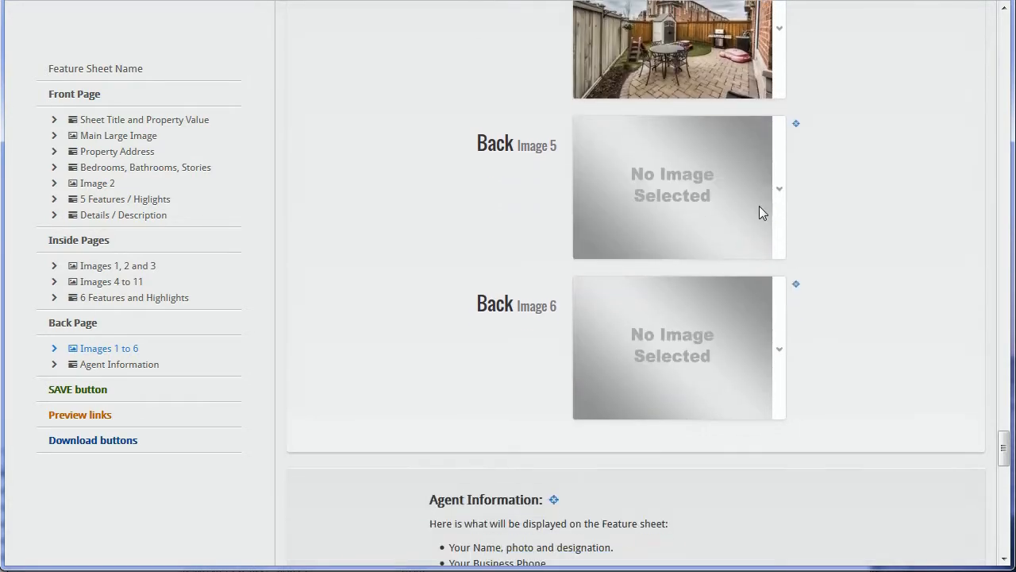
click(781, 288)
drag(794, 291, 794, 470)
click(786, 421)
scroll(782, 357, down, 1)
click(776, 295)
drag(794, 345, 794, 563)
click(683, 508)
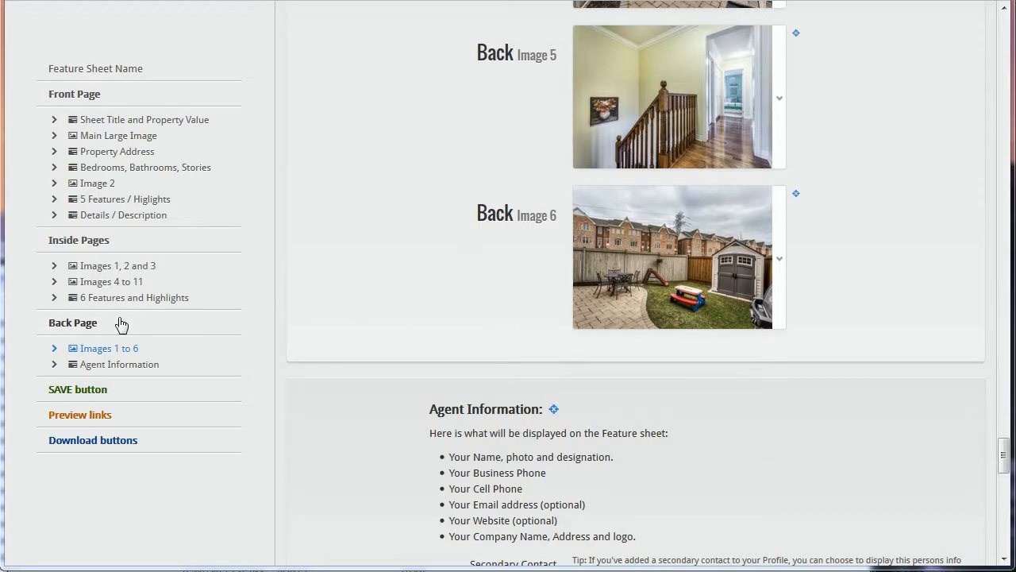
click(109, 366)
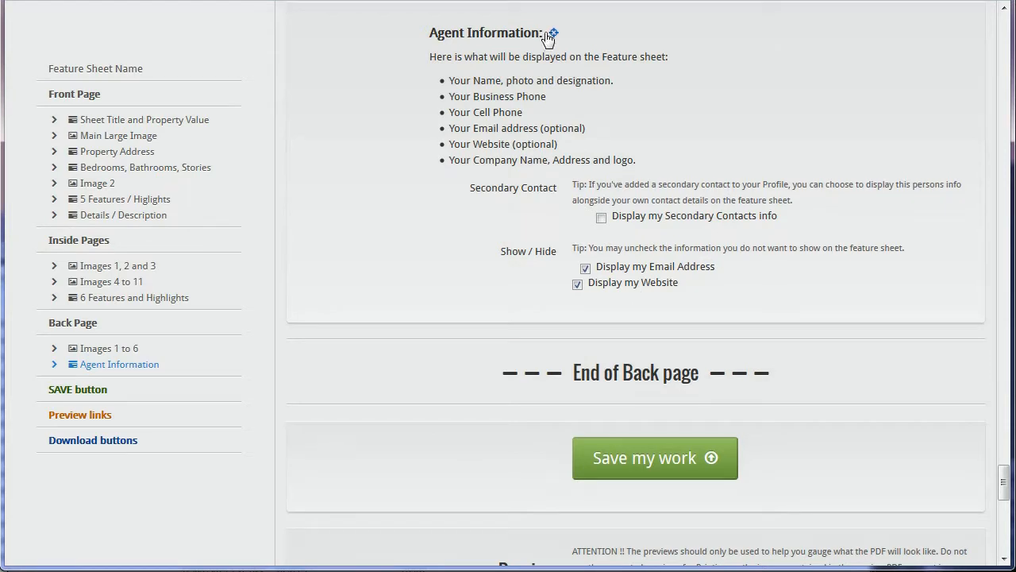
drag(543, 34, 410, 36)
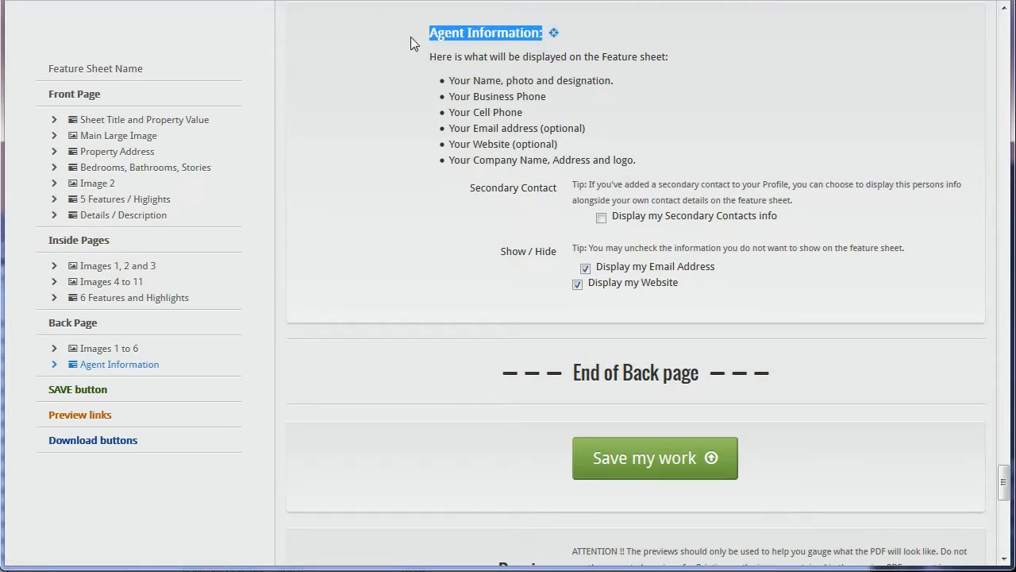
click(457, 59)
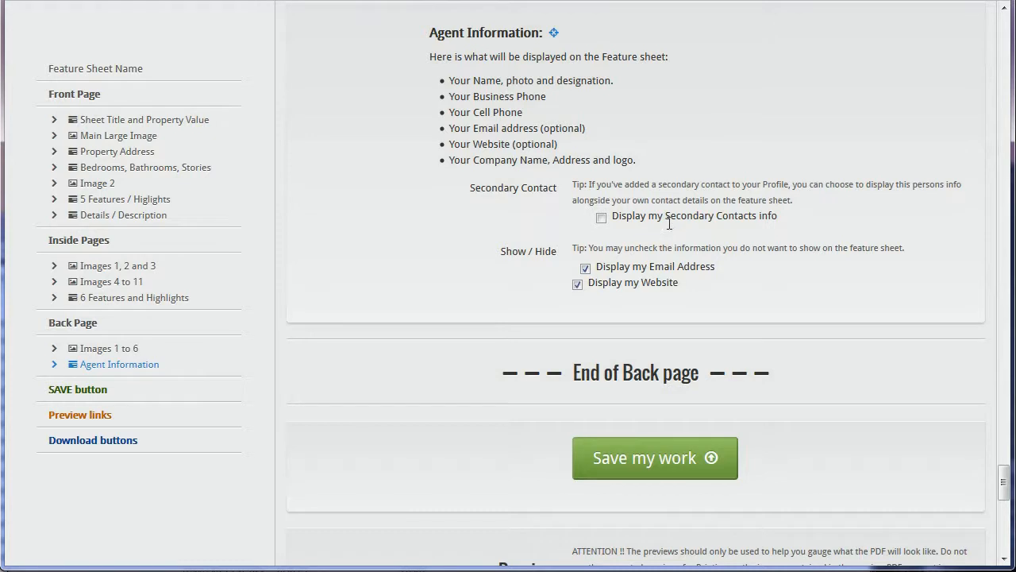
drag(772, 215, 615, 217)
click(728, 215)
click(829, 212)
Step: Open the orange preview PDF and scroll to check the back-page photos and agent details
scroll(759, 221, down, 10)
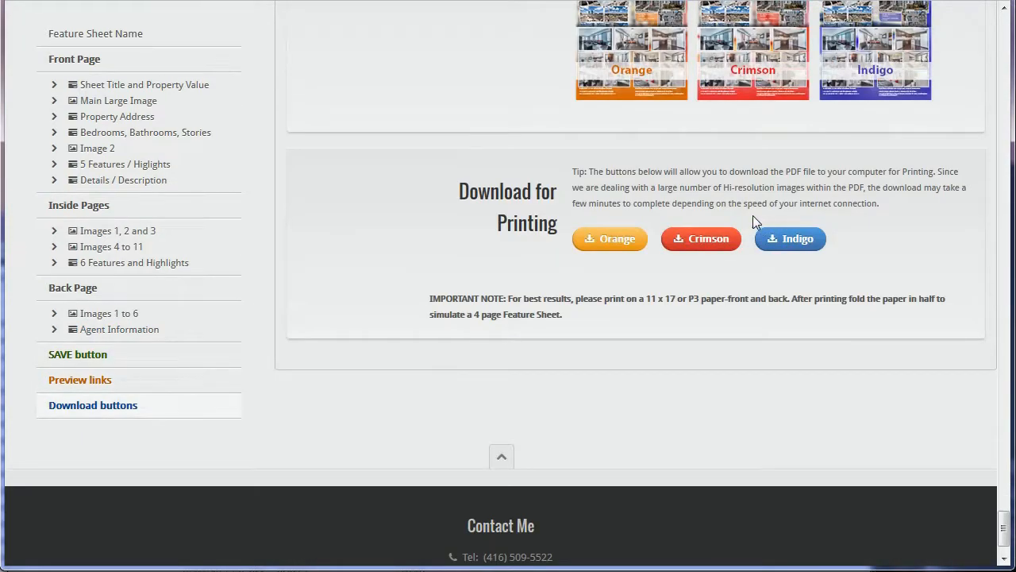
scroll(754, 216, up, 2)
click(645, 222)
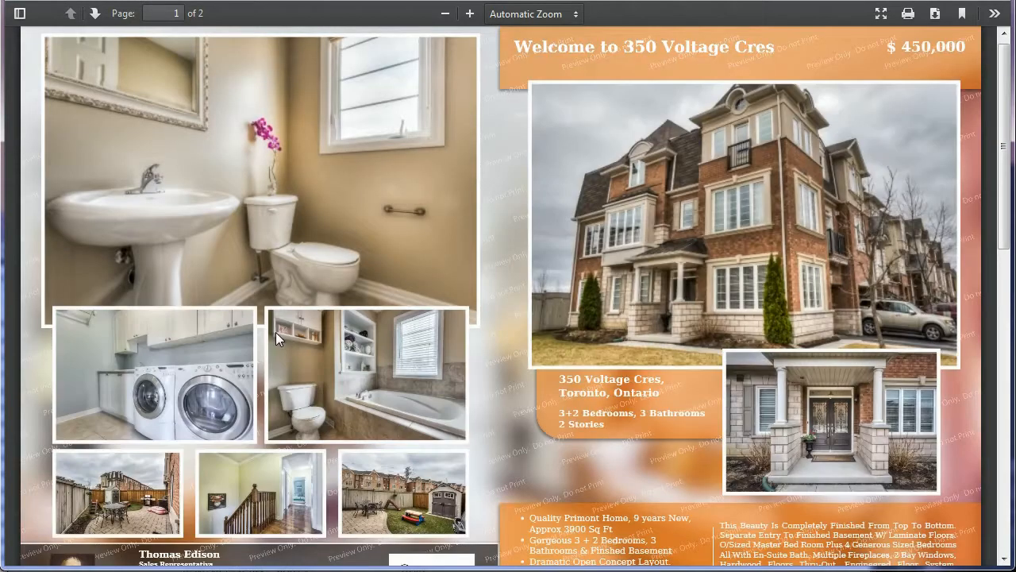
scroll(275, 334, down, 3)
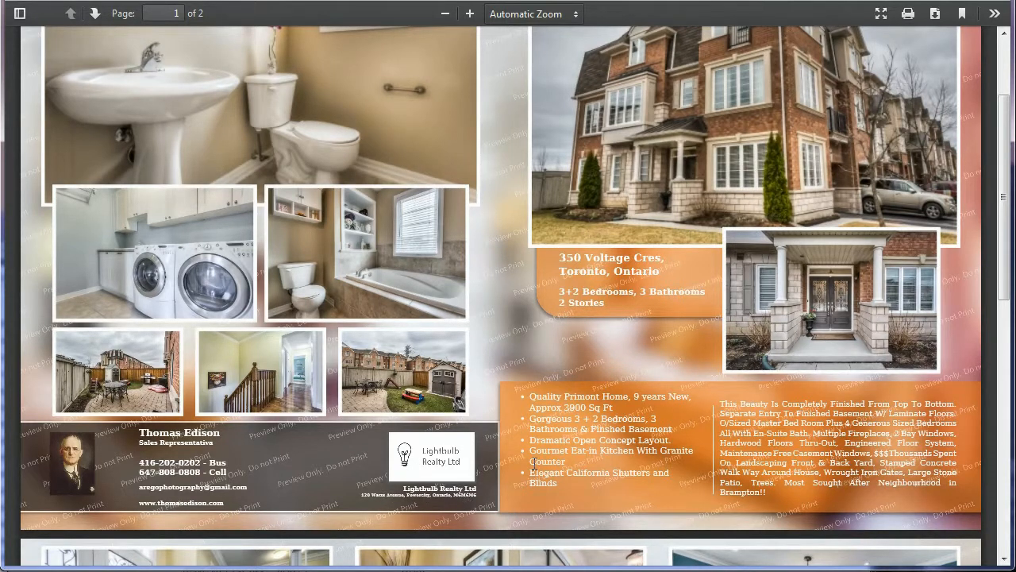
scroll(534, 462, up, 2)
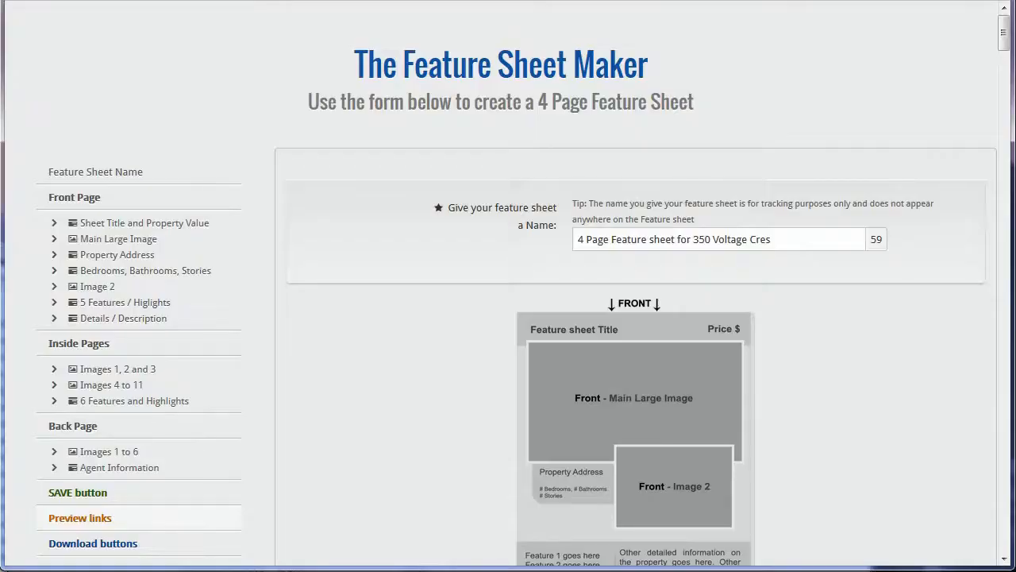
Step: Tick 'Display my Secondary Contacts info' and reopen the orange preview showing both agents
scroll(995, 284, down, 10)
scroll(995, 284, down, 15)
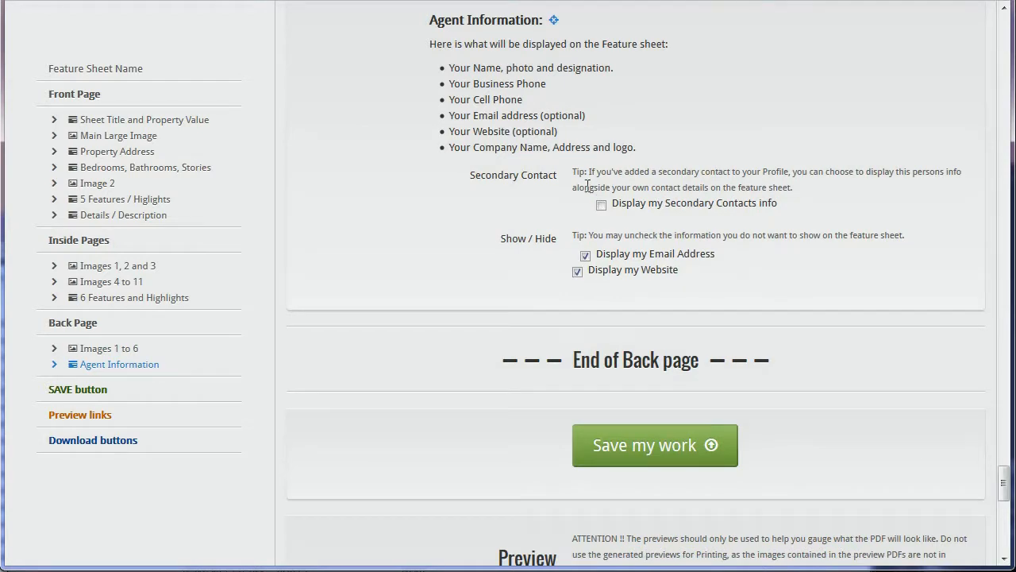
click(601, 205)
click(809, 203)
scroll(781, 218, down, 7)
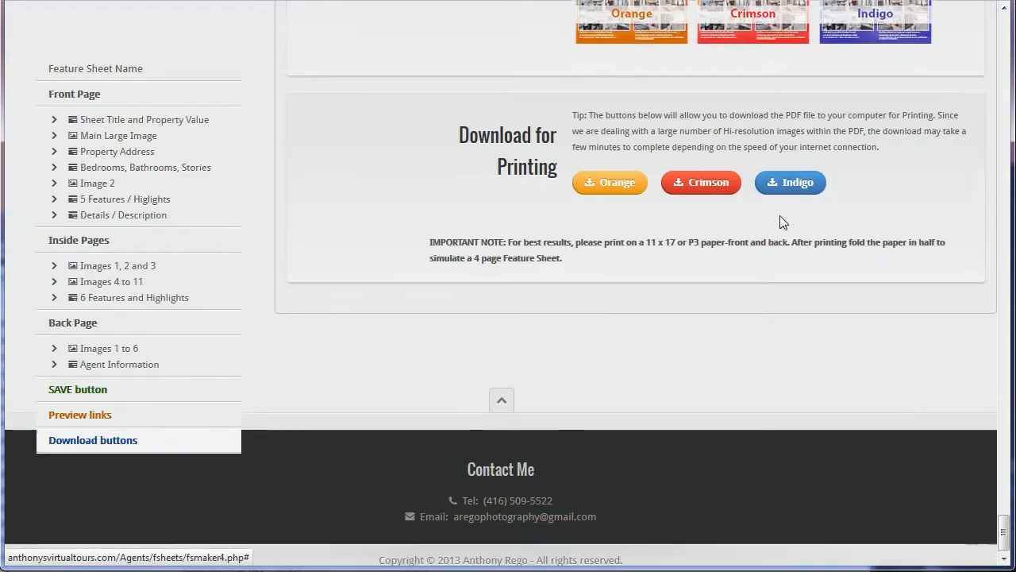
click(649, 173)
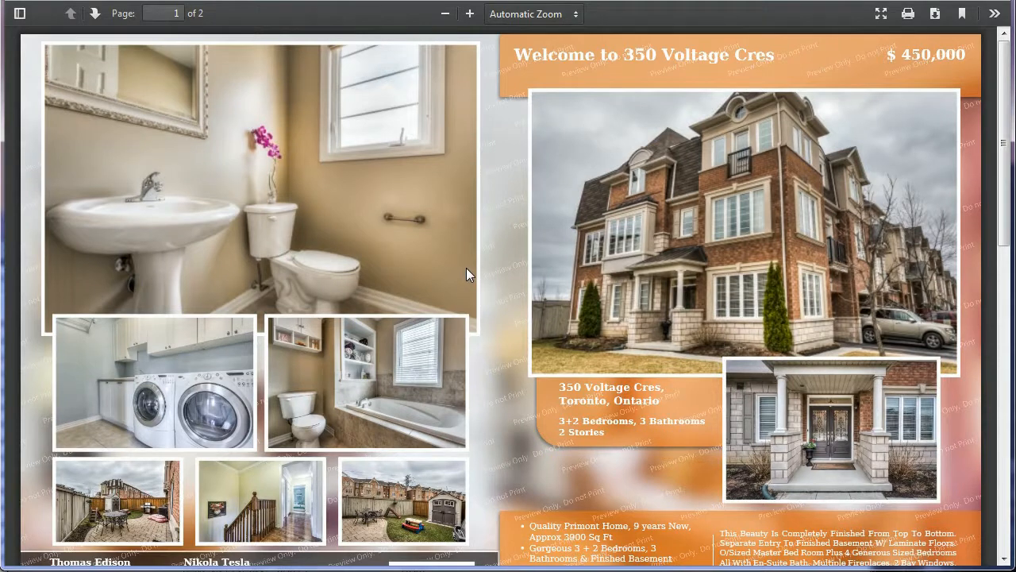
scroll(466, 268, down, 3)
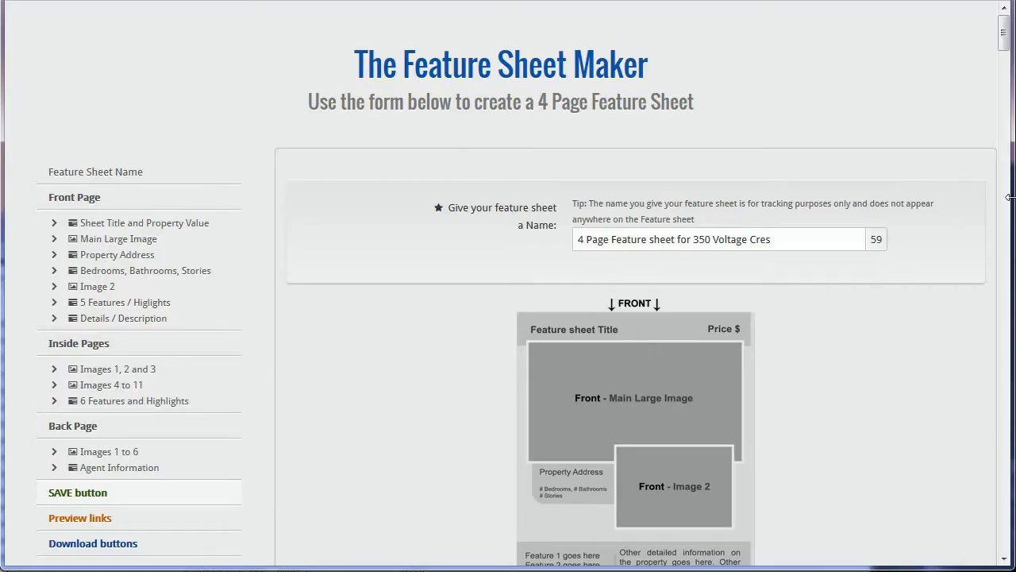
Step: Review the Agent Information section, confirming the secondary contact's email and website display options are ticked
drag(1004, 33, 1007, 485)
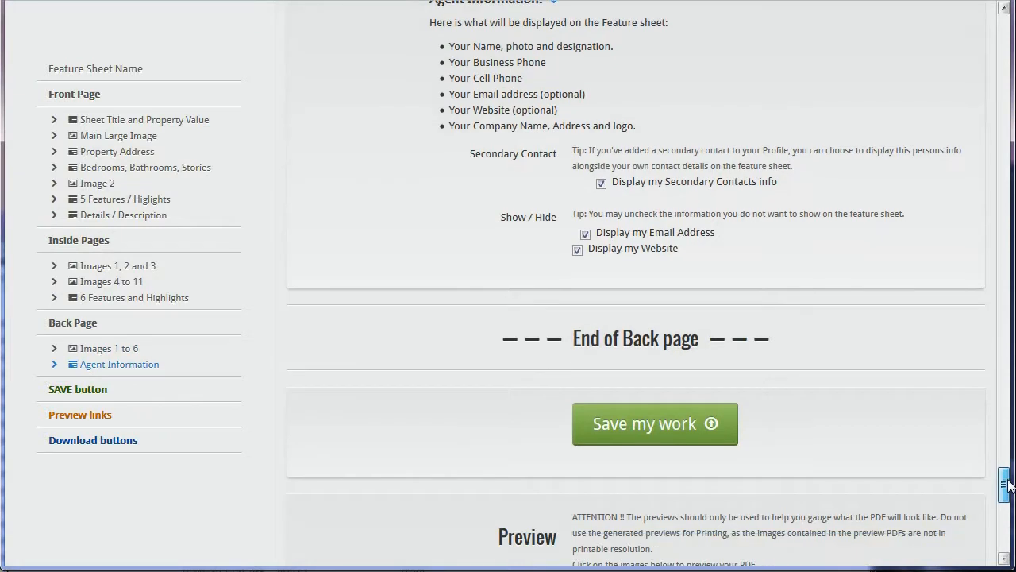
click(614, 232)
drag(685, 253, 601, 236)
click(596, 238)
scroll(707, 262, down, 2)
drag(809, 246, 503, 249)
click(476, 250)
scroll(548, 302, down, 2)
Step: Save the feature sheet and dismiss the saved confirmation
click(681, 243)
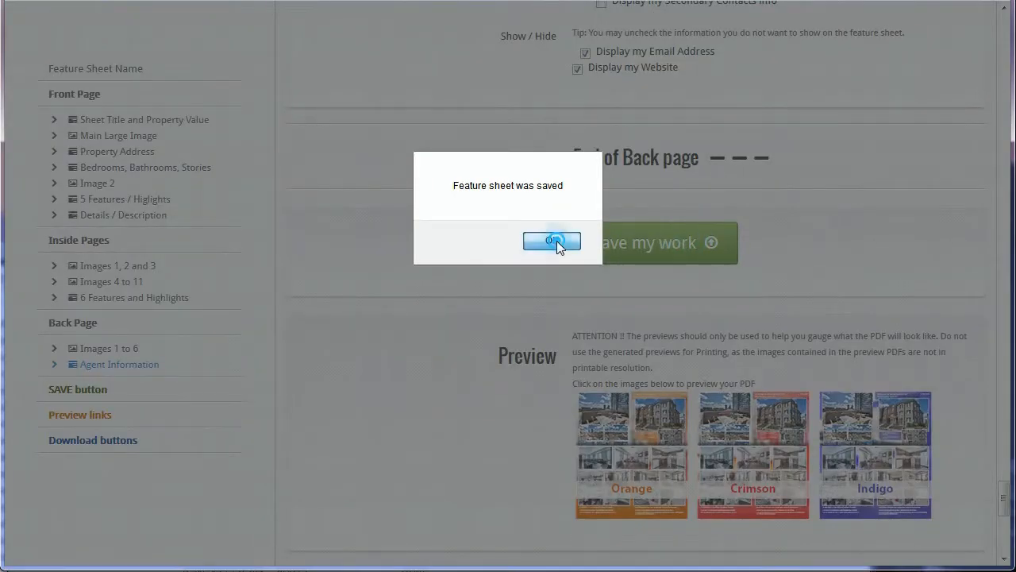
click(557, 245)
drag(1006, 498, 1004, 514)
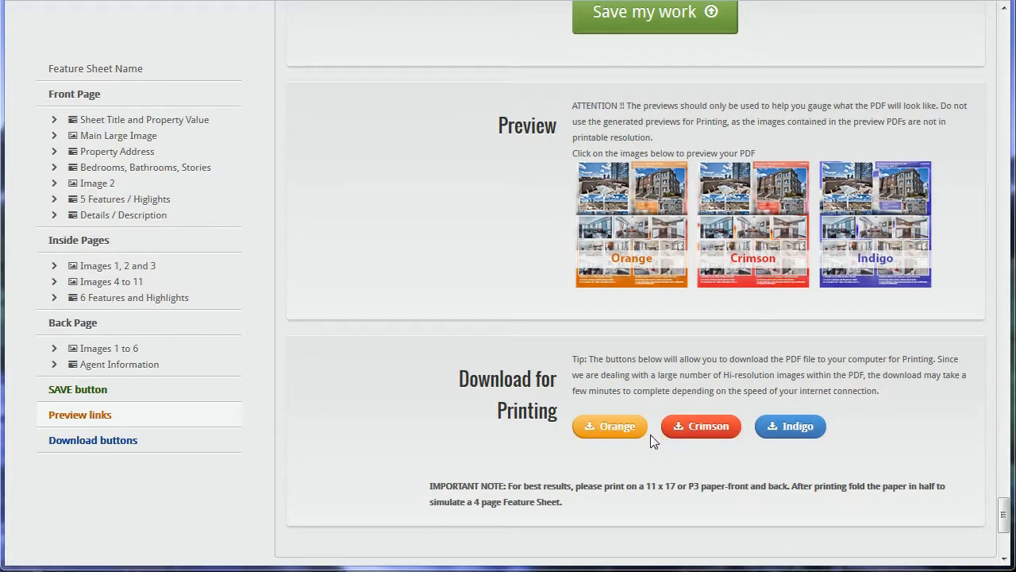
Step: Download the crimson 11x17 printing version and save the PDF file to disk
click(695, 436)
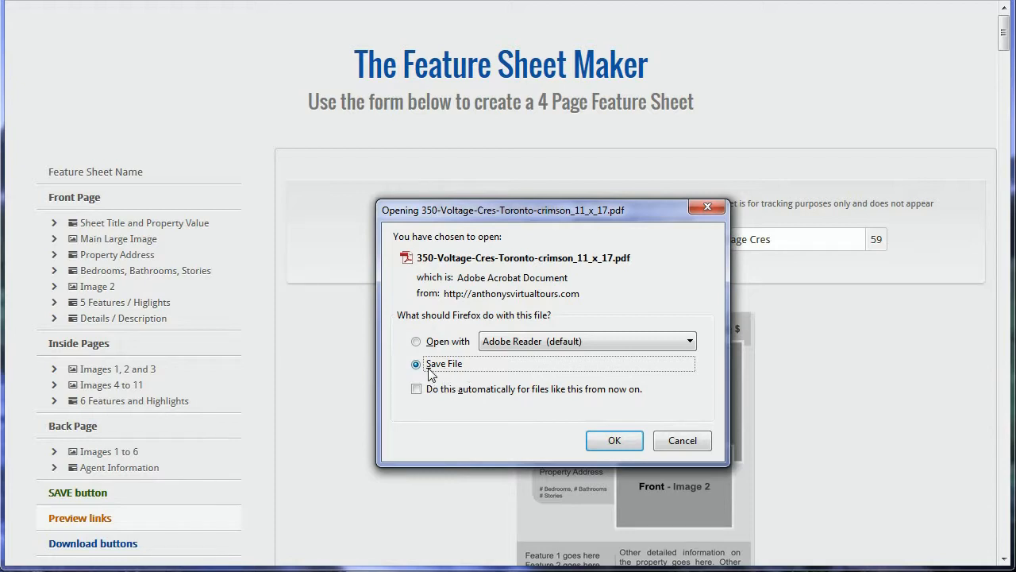
click(615, 441)
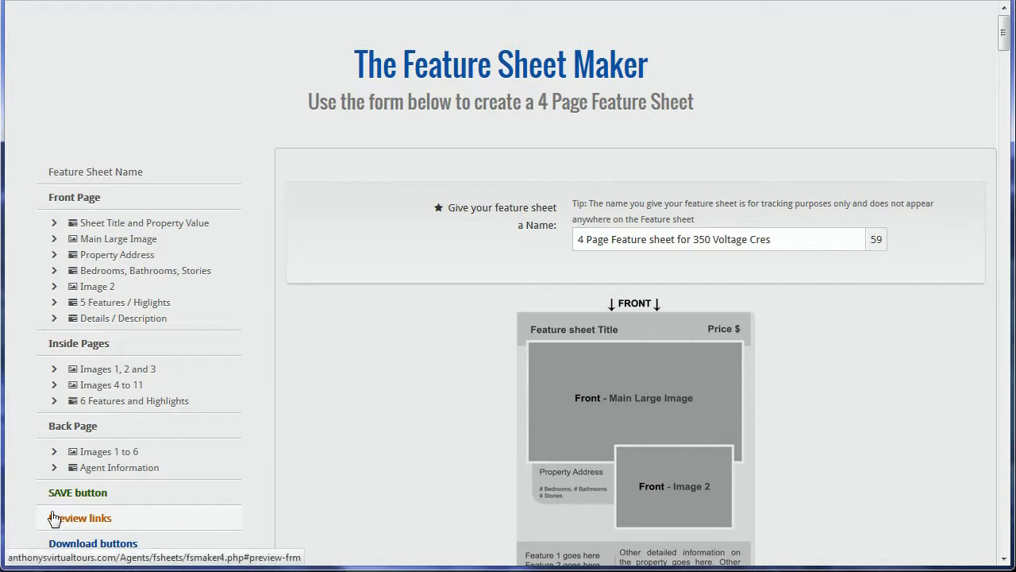
click(238, 518)
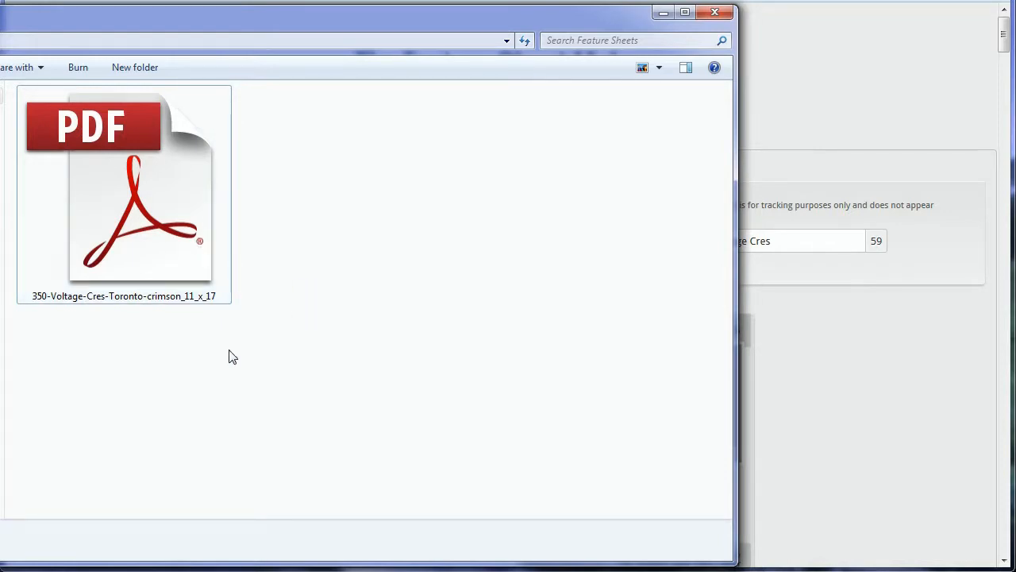
double_click(169, 270)
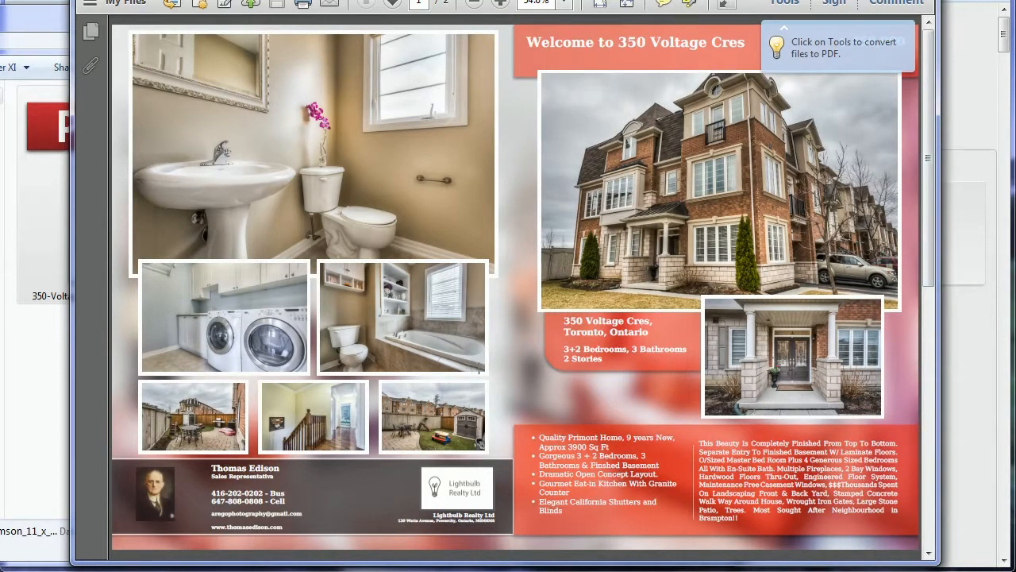
scroll(565, 407, down, 5)
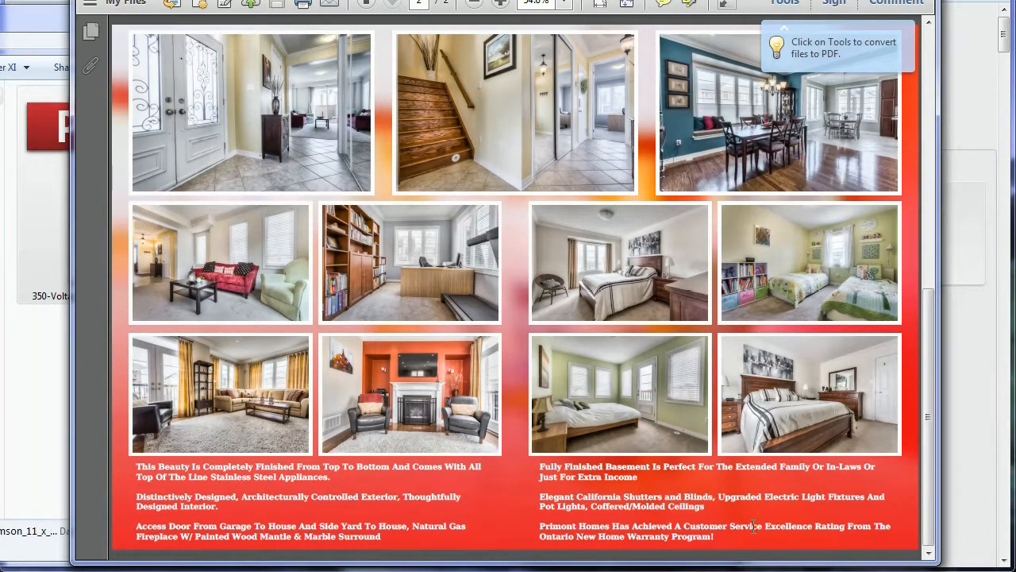
scroll(745, 515, up, 5)
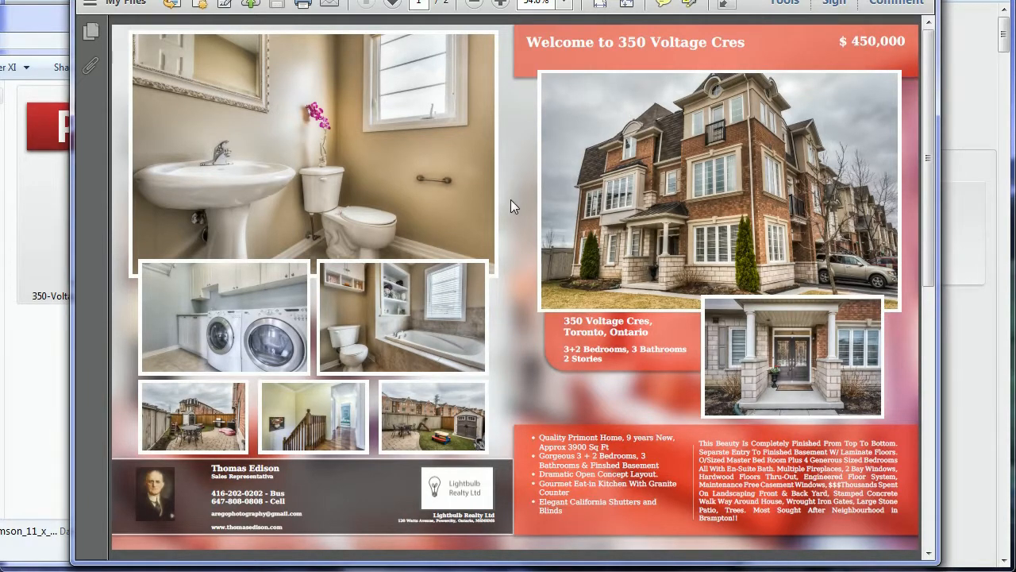
scroll(510, 163, down, 3)
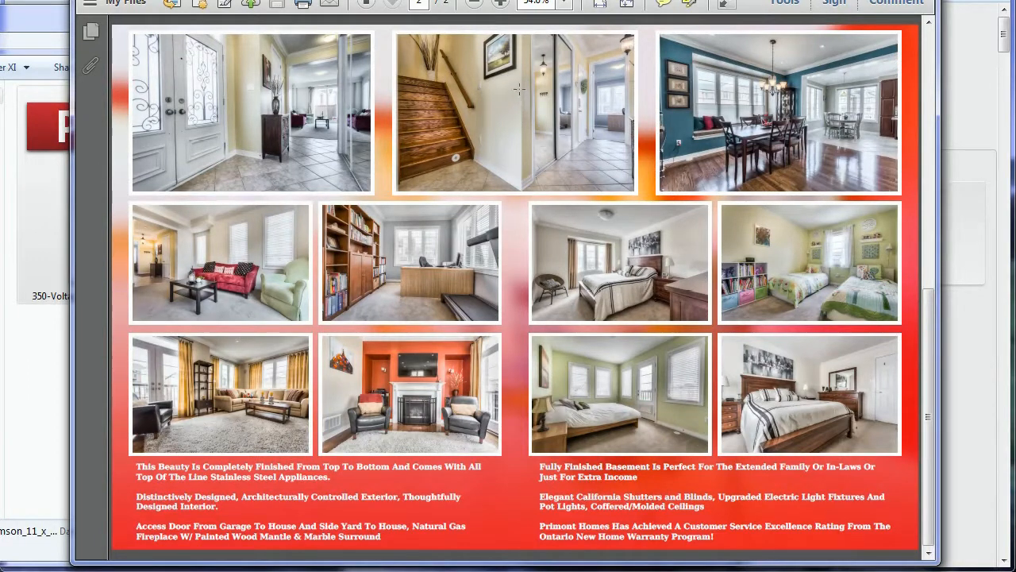
click(511, 119)
click(512, 123)
click(917, 0)
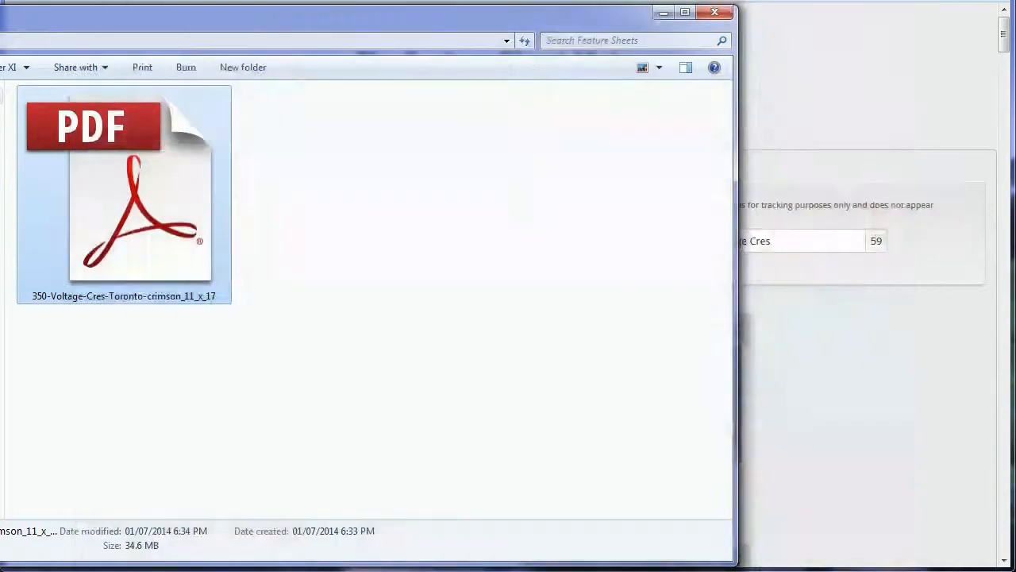
click(663, 13)
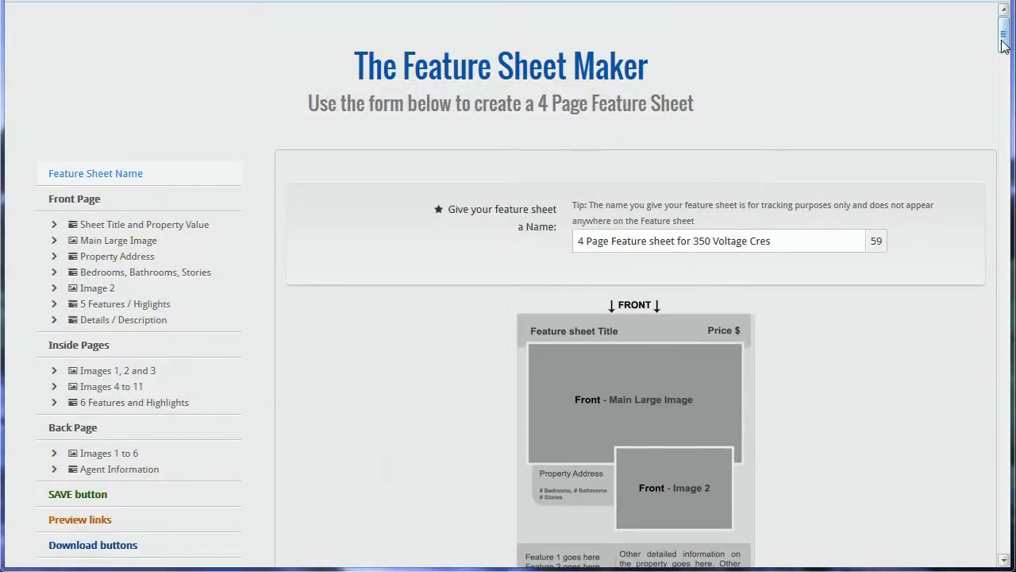
Step: Scroll the form down to the Save, Preview and Download sections
drag(1003, 42, 992, 514)
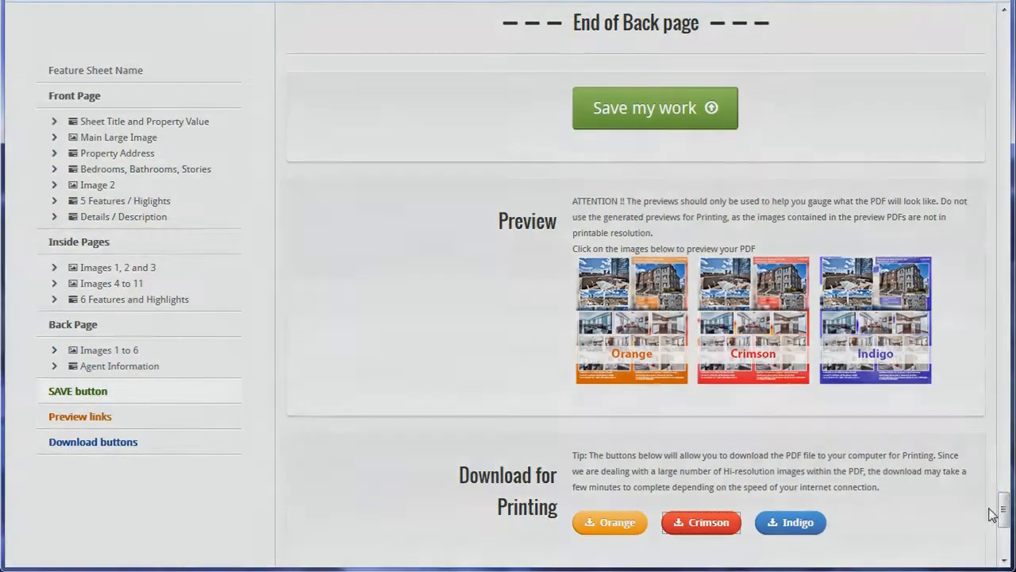